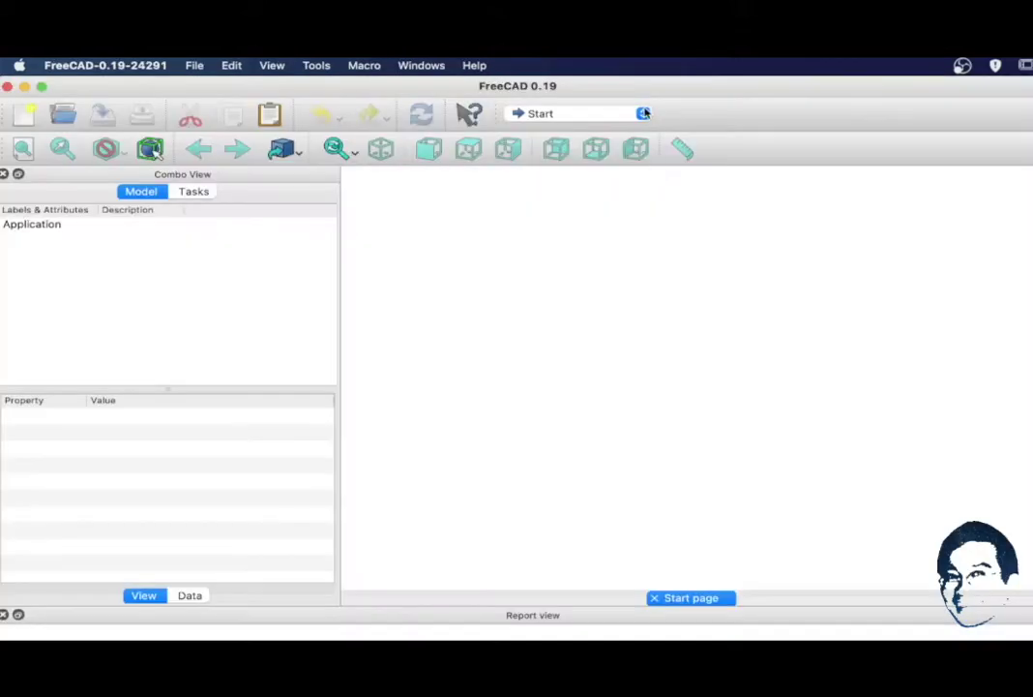
Step: Create a new document and start a body in the Part Design workbench
click(643, 113)
click(593, 254)
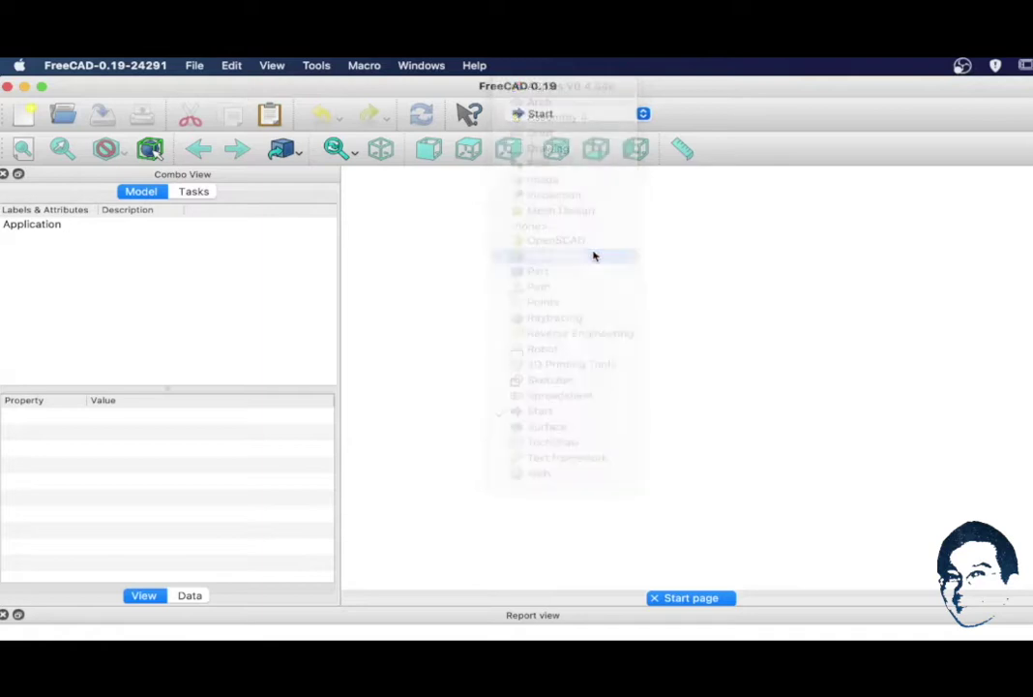
click(195, 65)
click(27, 115)
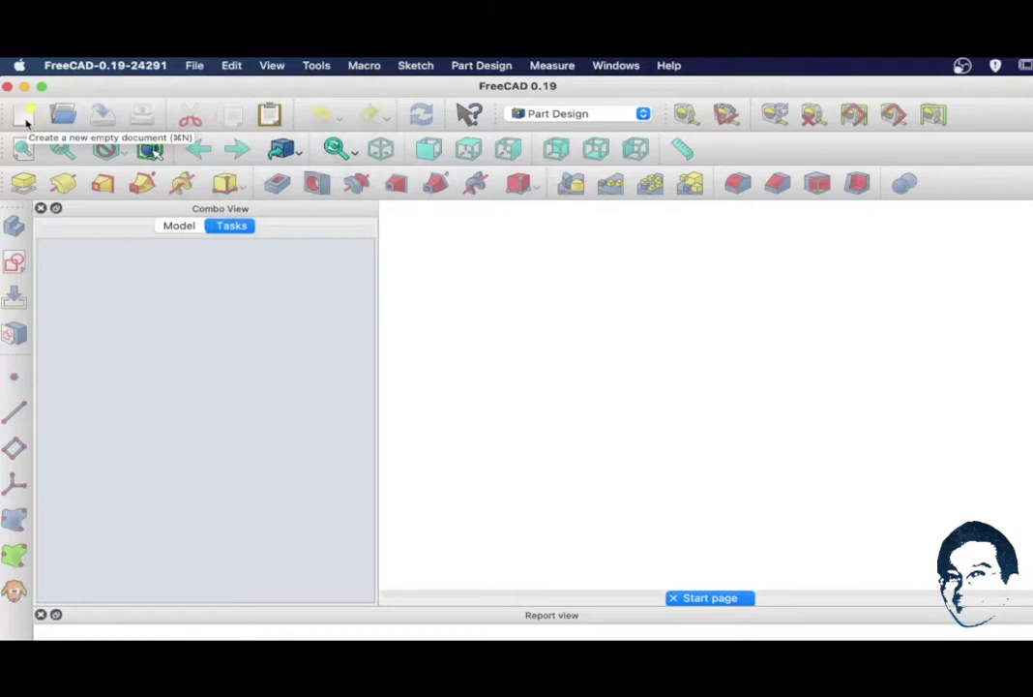
click(26, 117)
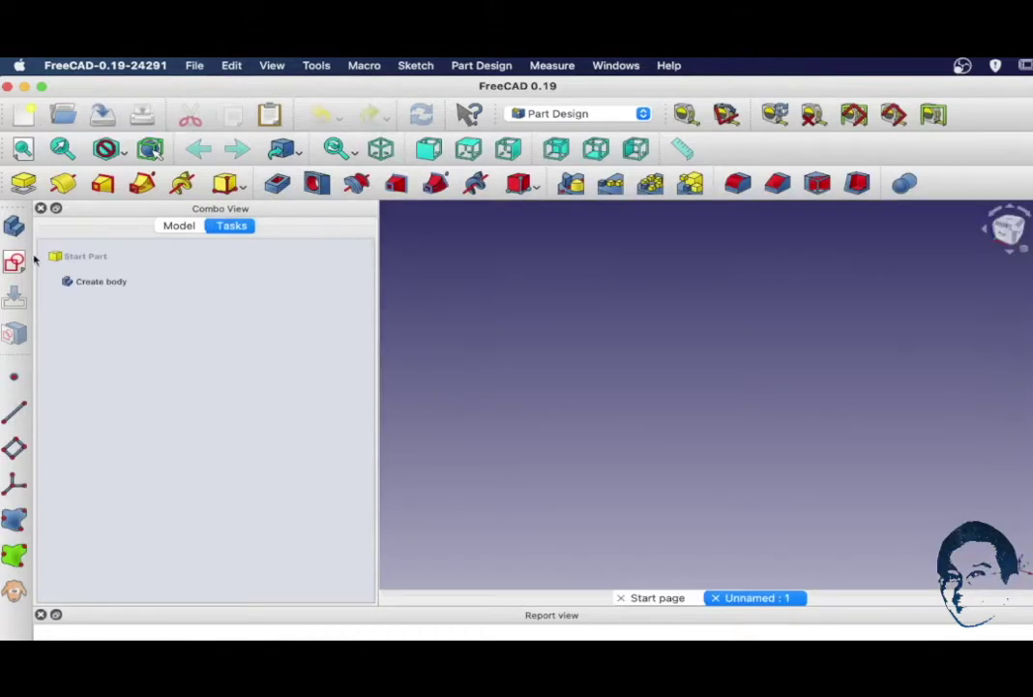
click(97, 282)
Step: Import the photo of the yellow clamp as an image plane with the Image workbench and view it from the top
click(643, 114)
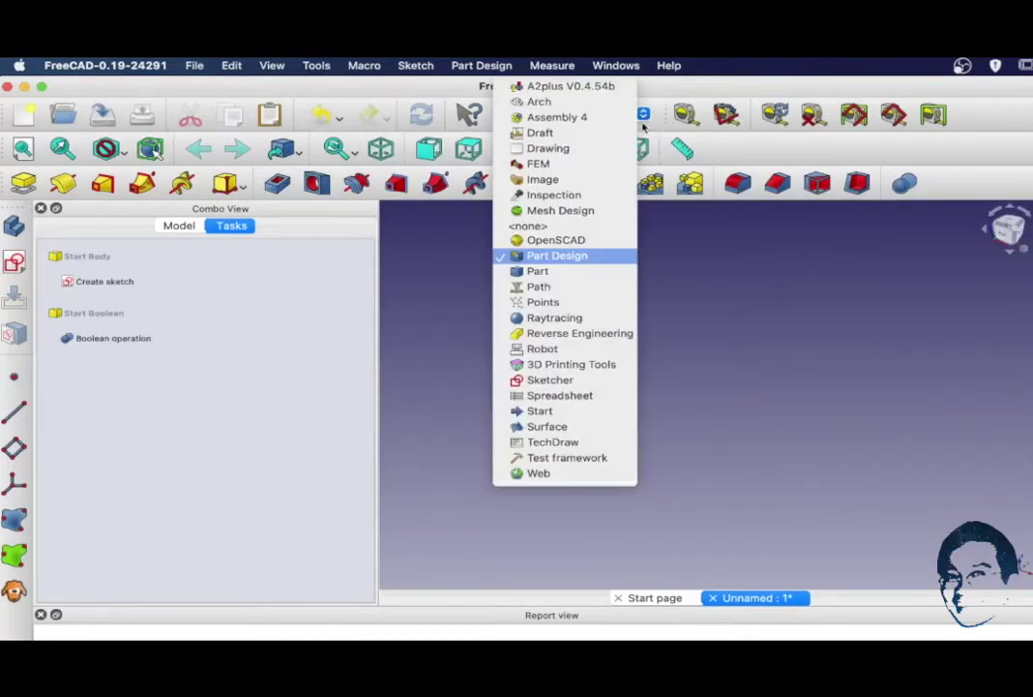
click(570, 180)
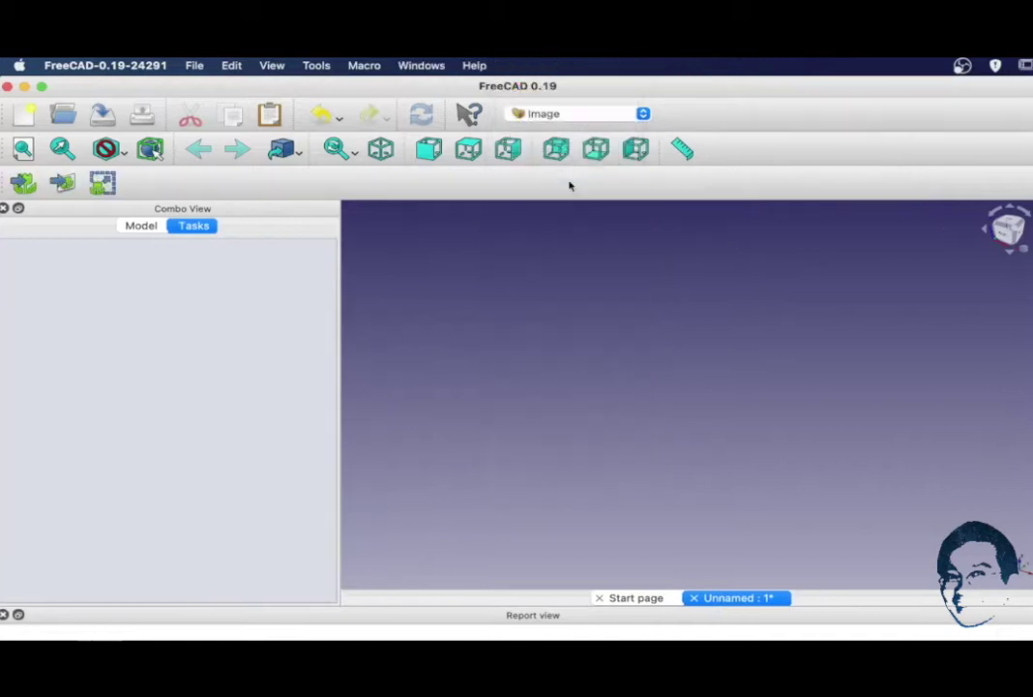
click(61, 182)
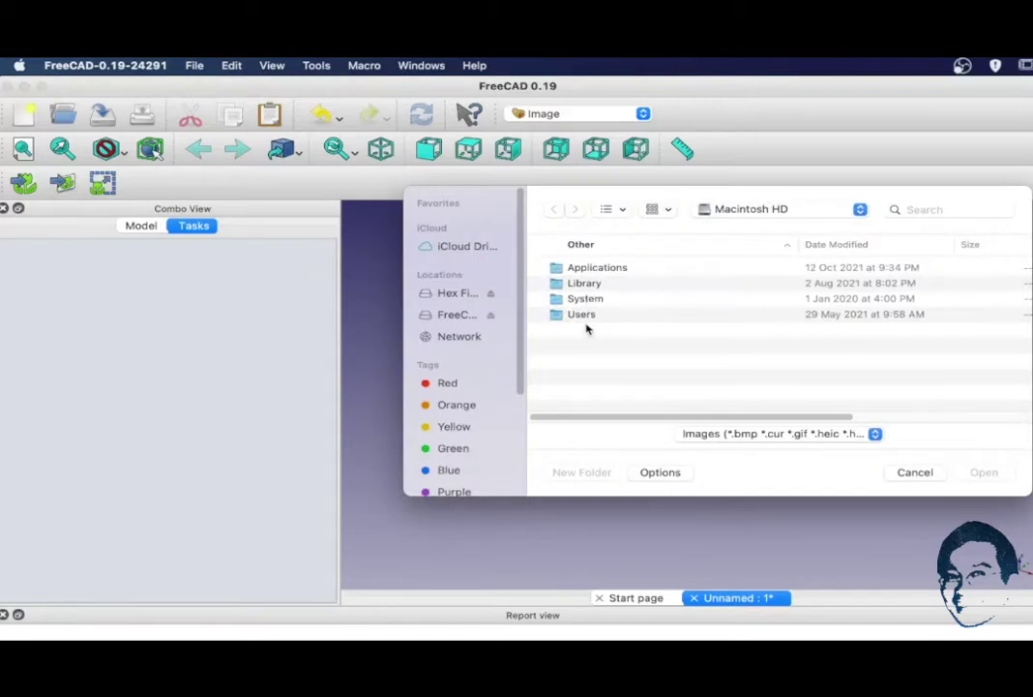
click(983, 472)
click(560, 466)
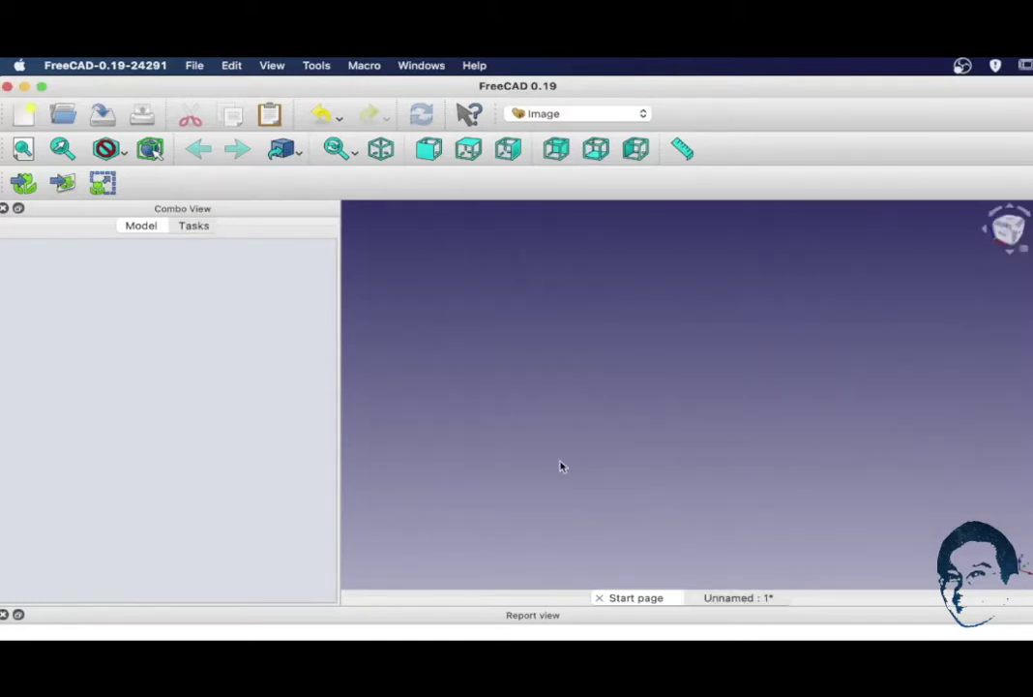
key(2)
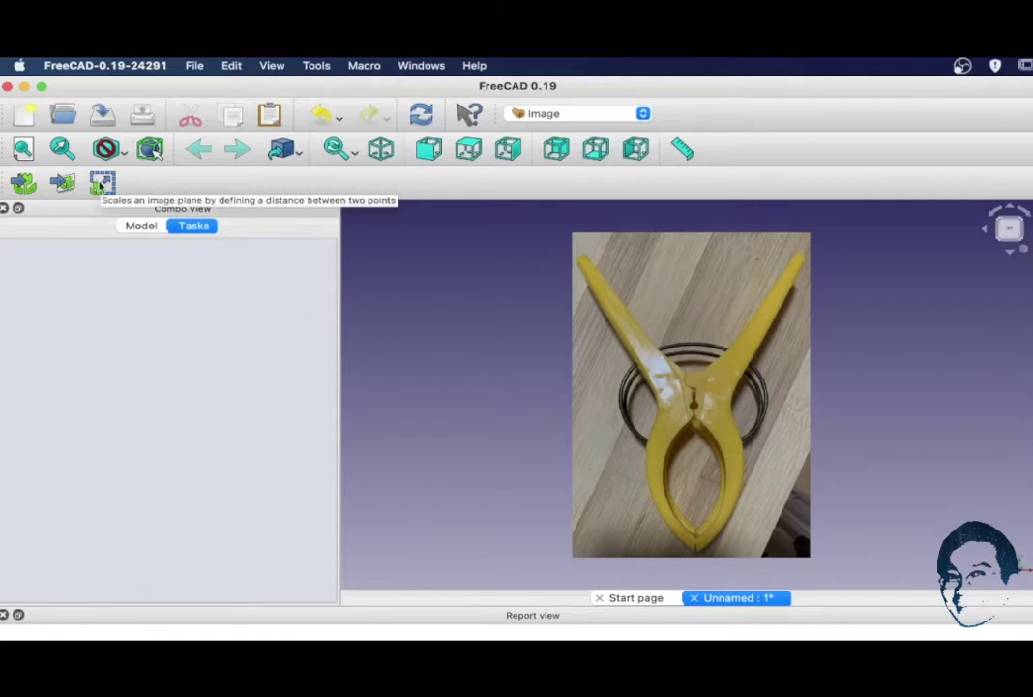
Step: Scale the image plane by setting the distance from the clamp's pivot slot to the right-hand arm's outer edge to 15 mm
click(100, 184)
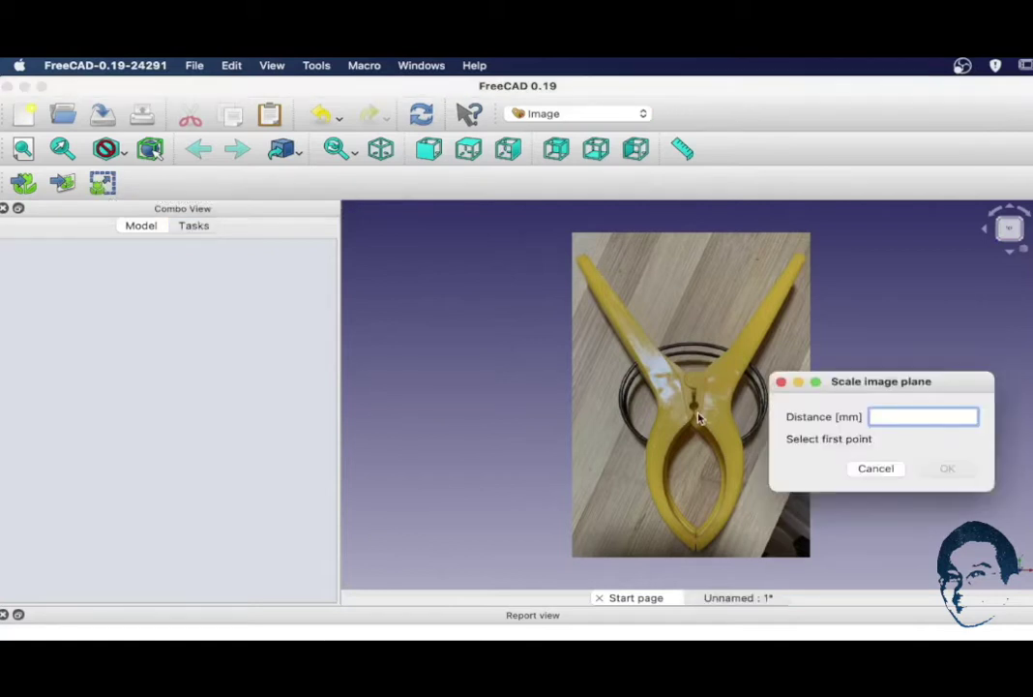
scroll(685, 397, up, 3)
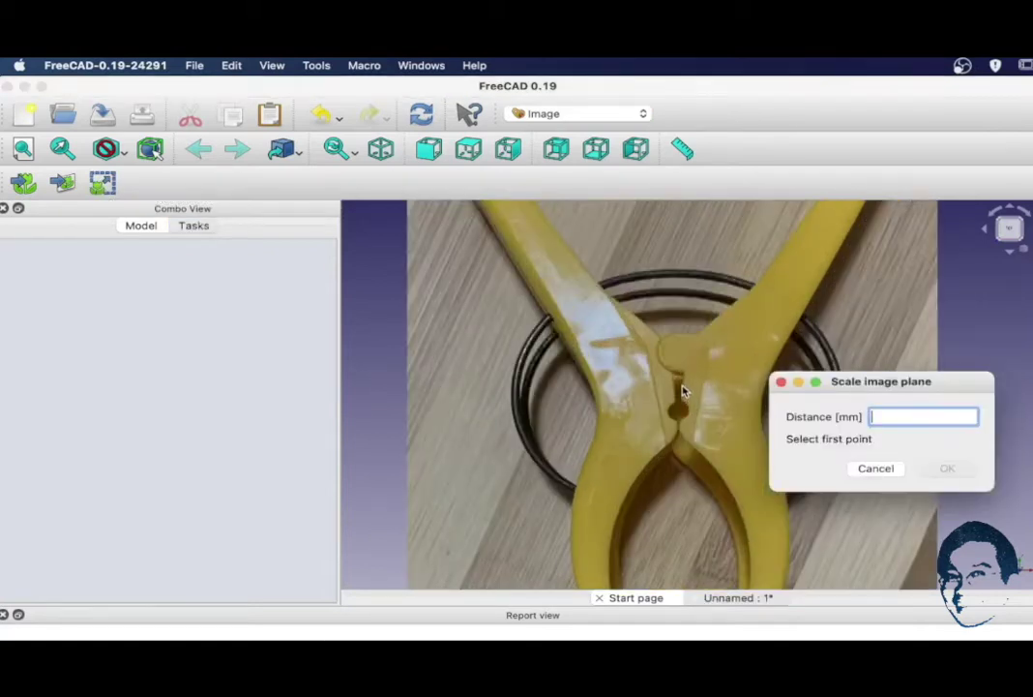
click(683, 391)
click(763, 397)
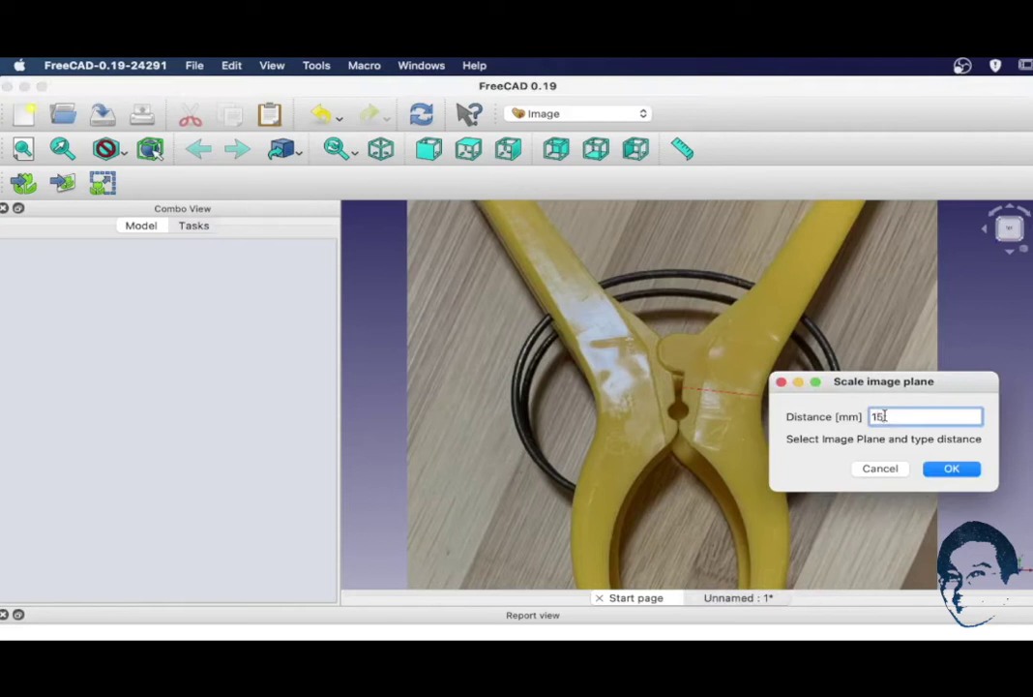
click(958, 470)
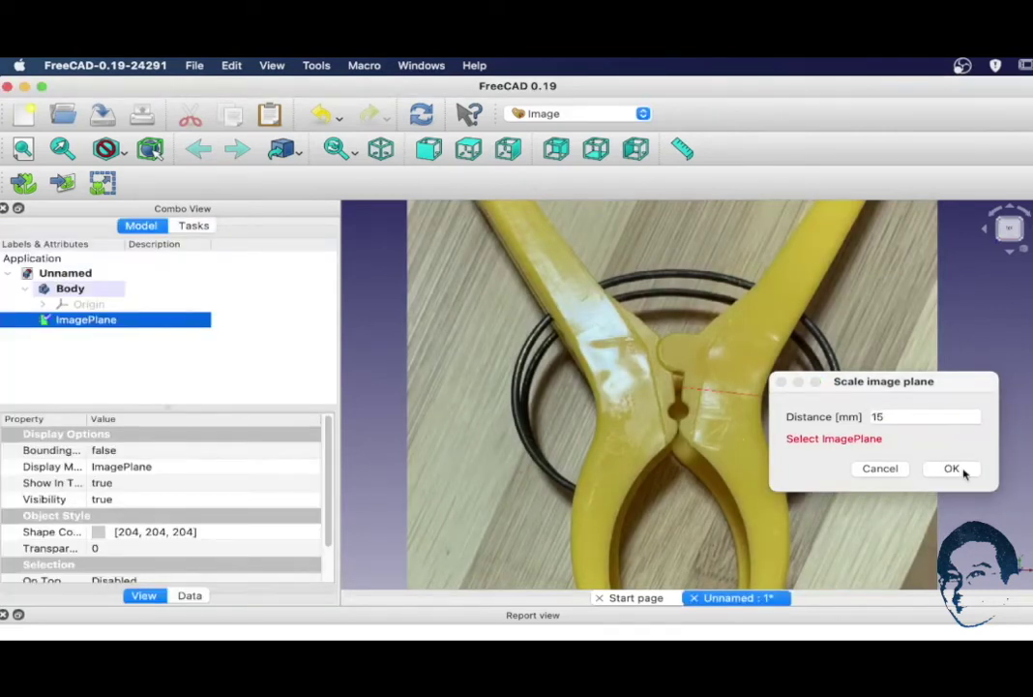
click(962, 470)
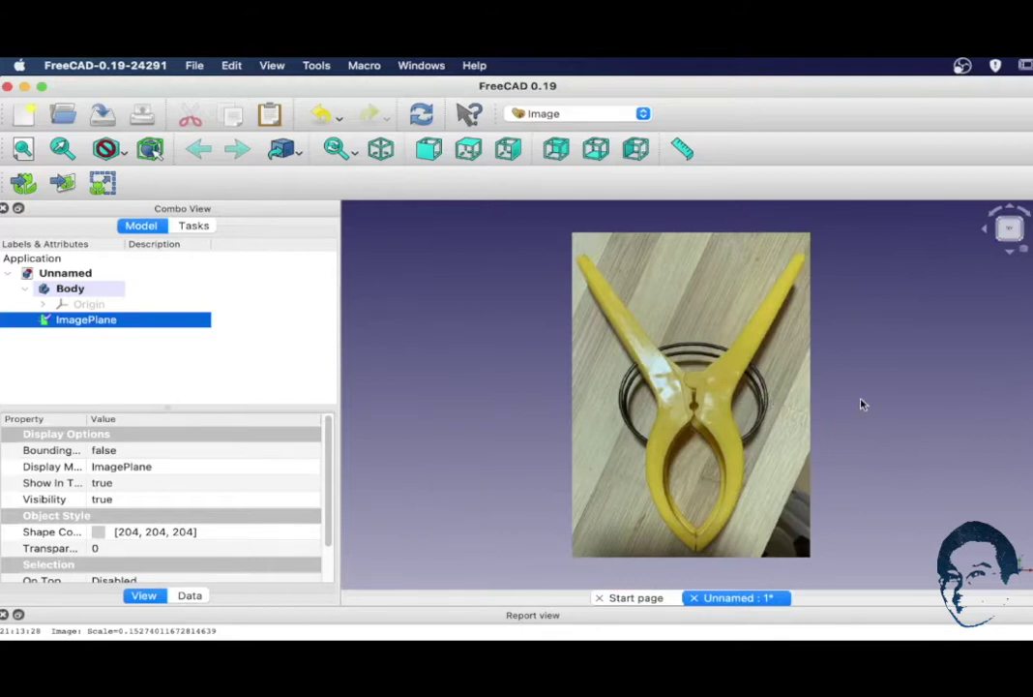
Step: Measure from the clamp's pivot slot to the right-hand arm's outer edge and up to the top of the rounded knob
scroll(863, 405, up, 3)
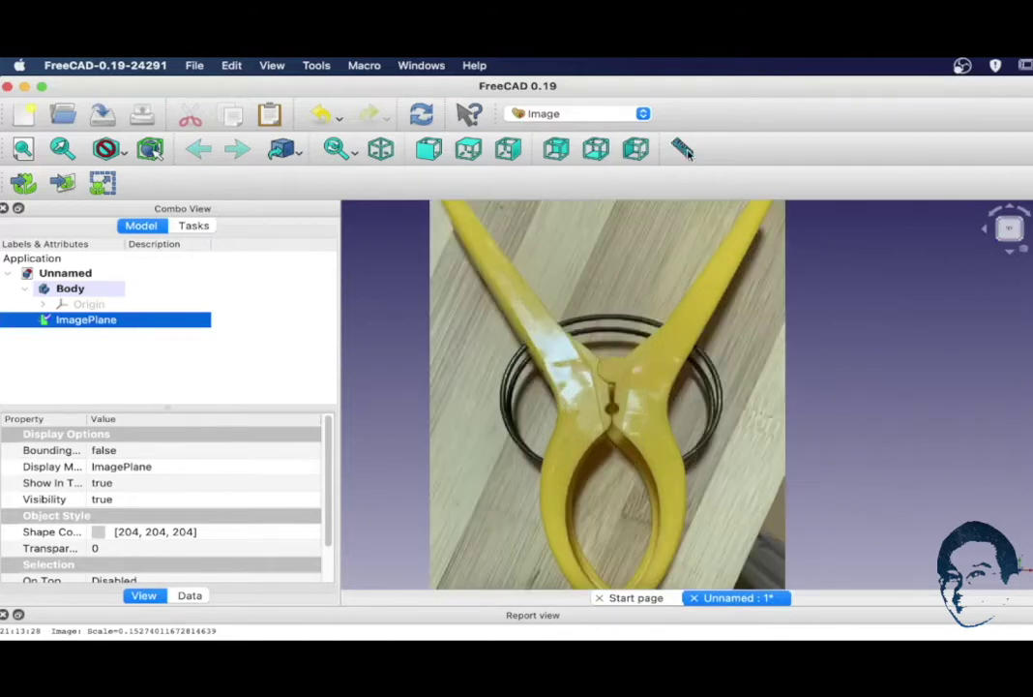
click(614, 394)
click(670, 400)
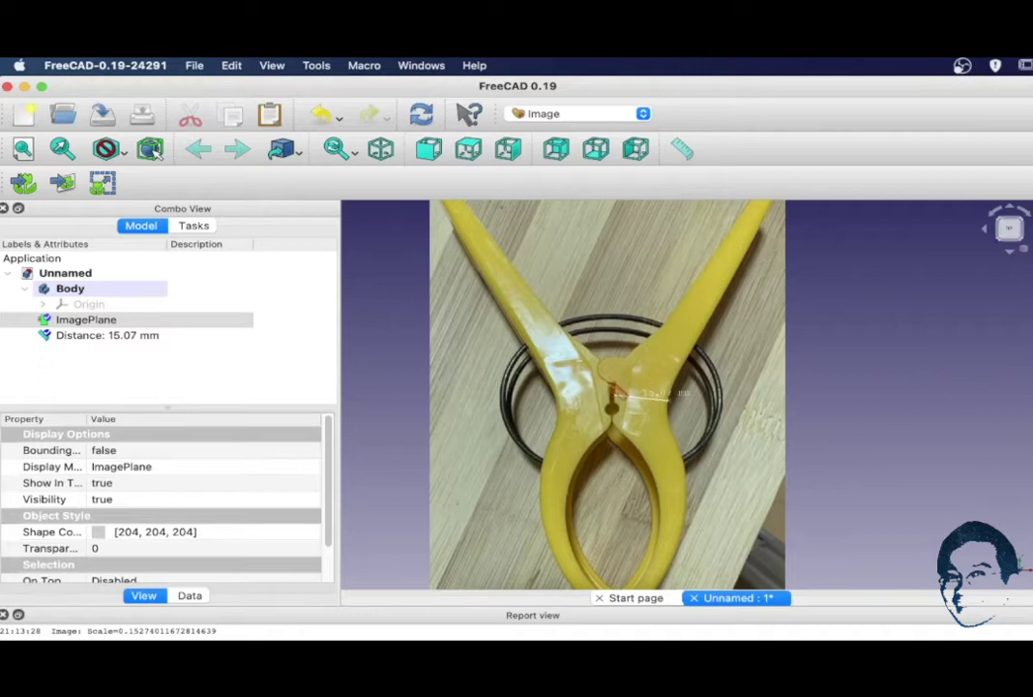
click(610, 385)
click(615, 357)
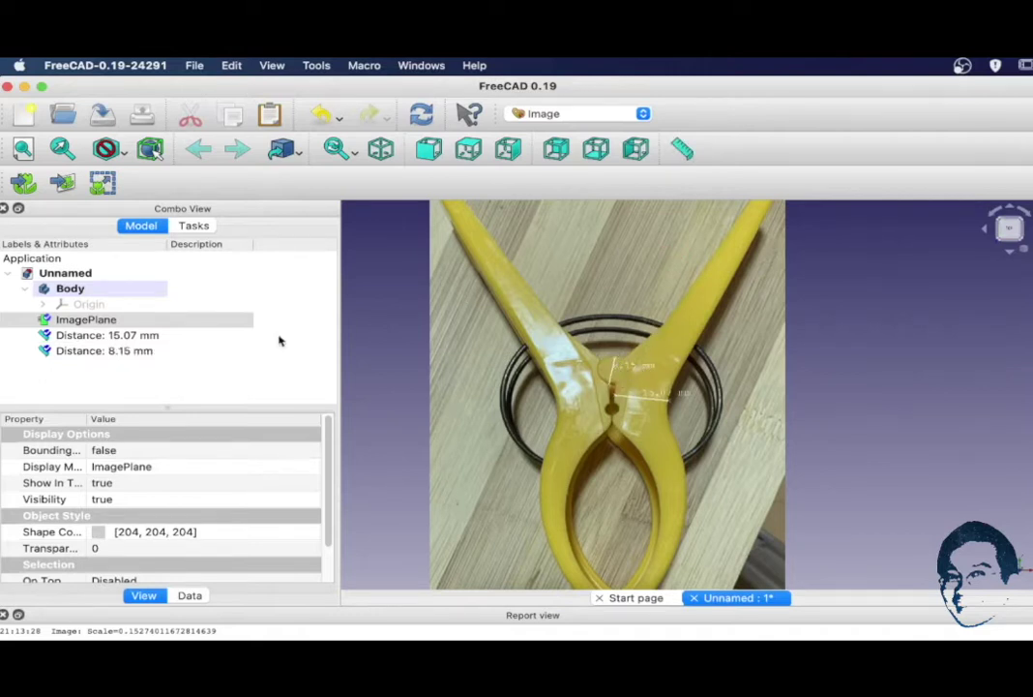
Step: Delete both distance measurements from the model
click(122, 336)
shift+click(122, 352)
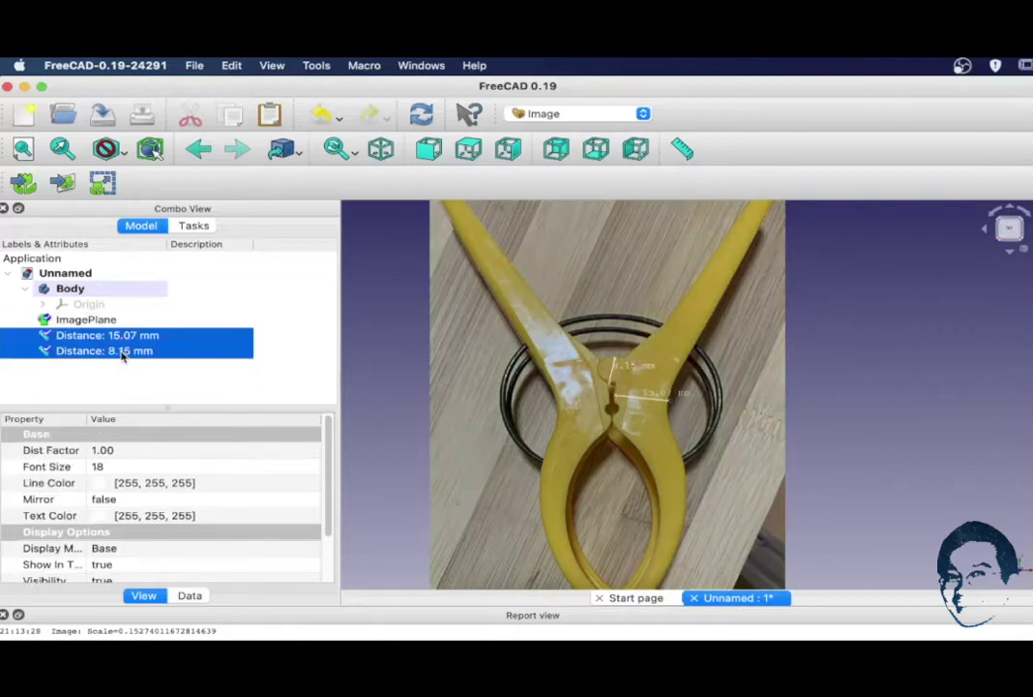
right_click(122, 354)
click(185, 535)
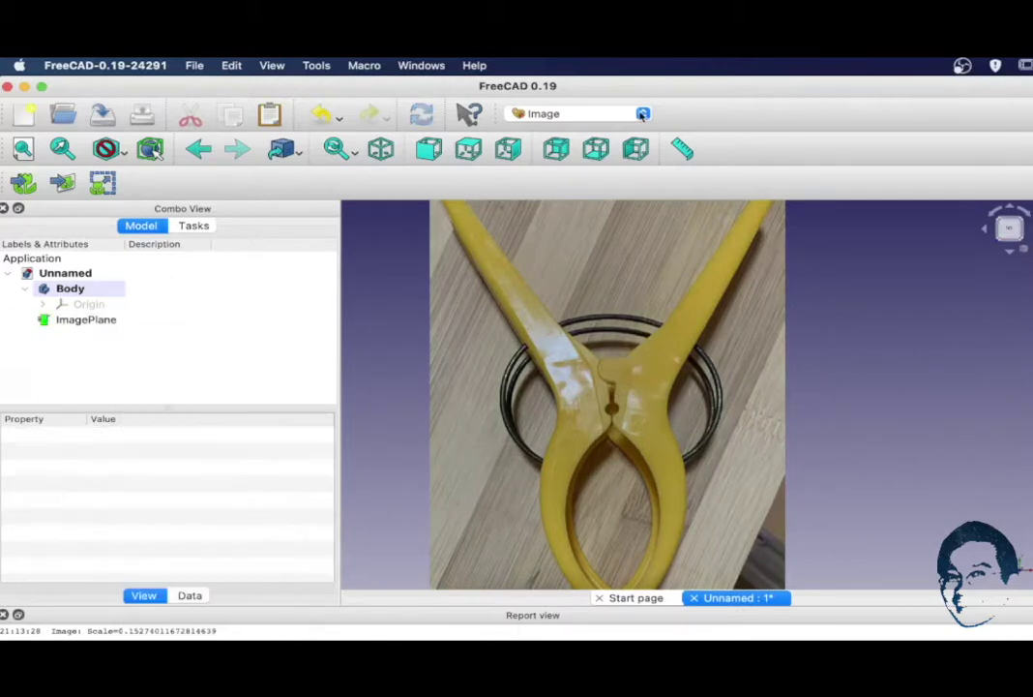
Step: Create a new sketch on the body's XY plane in the Part Design workbench
click(644, 115)
click(600, 256)
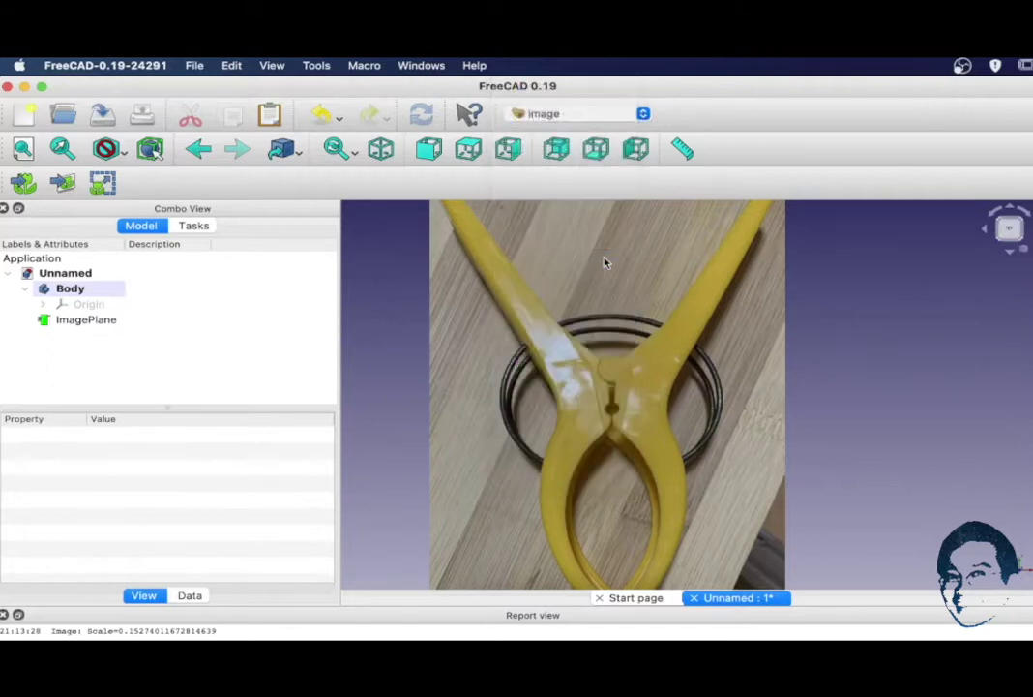
click(15, 262)
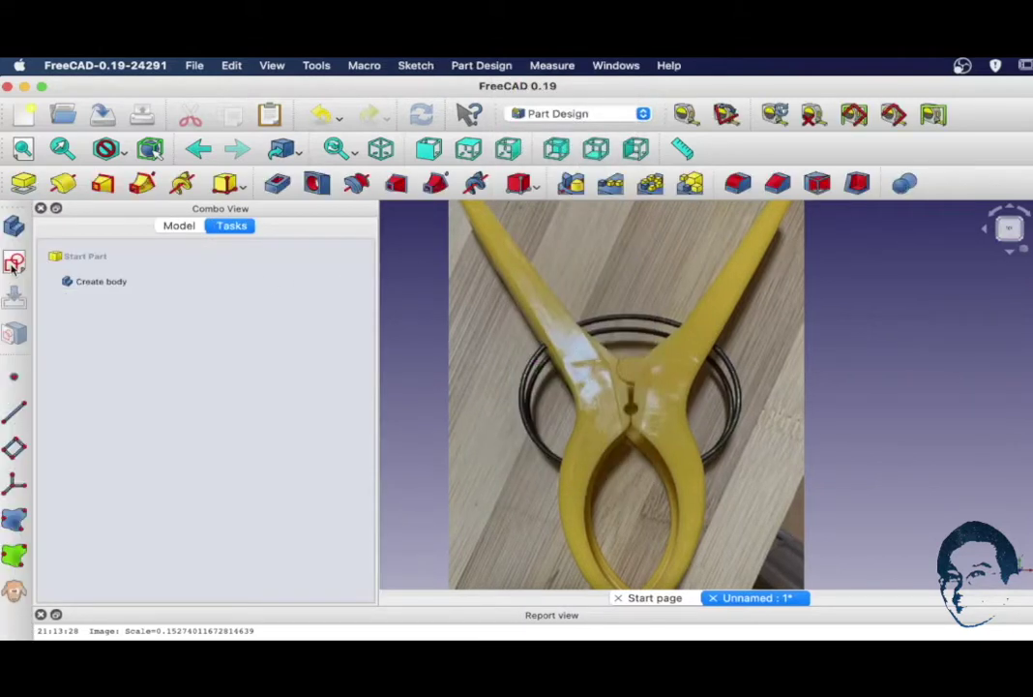
click(241, 262)
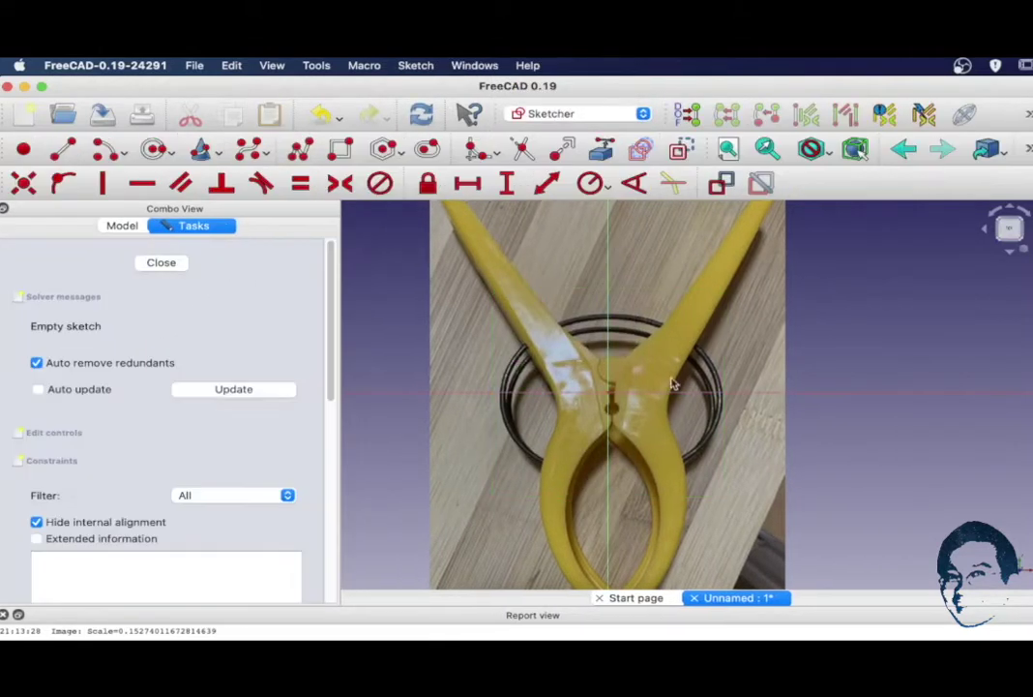
Step: Rotate the image plane to a placement angle of -63° so one clamp handle lies along the horizontal axis
click(122, 226)
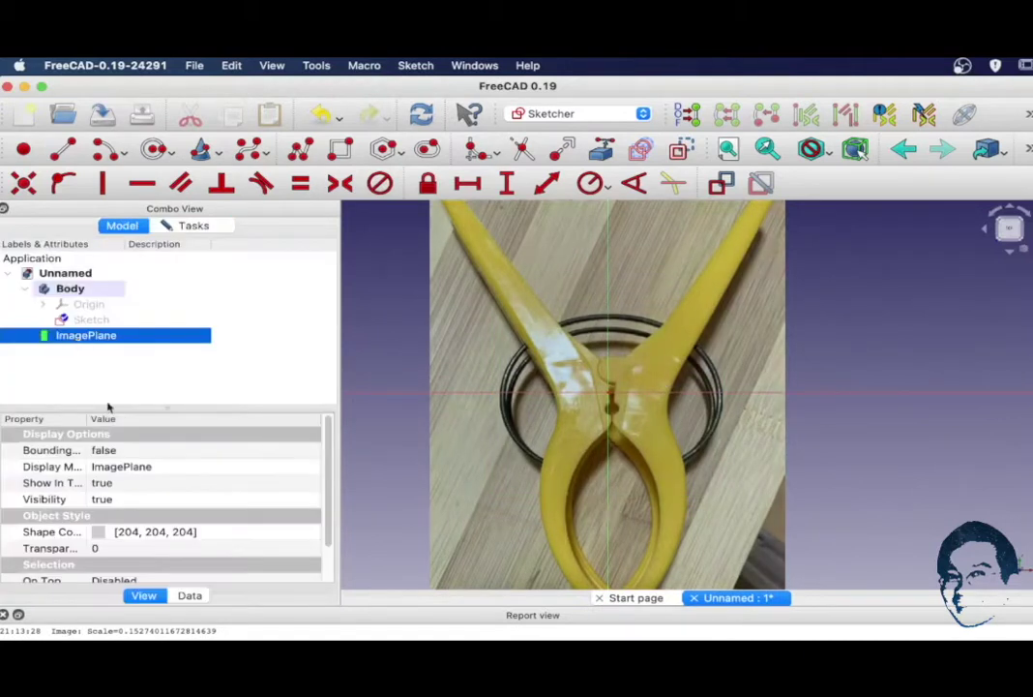
click(189, 595)
click(10, 450)
click(29, 499)
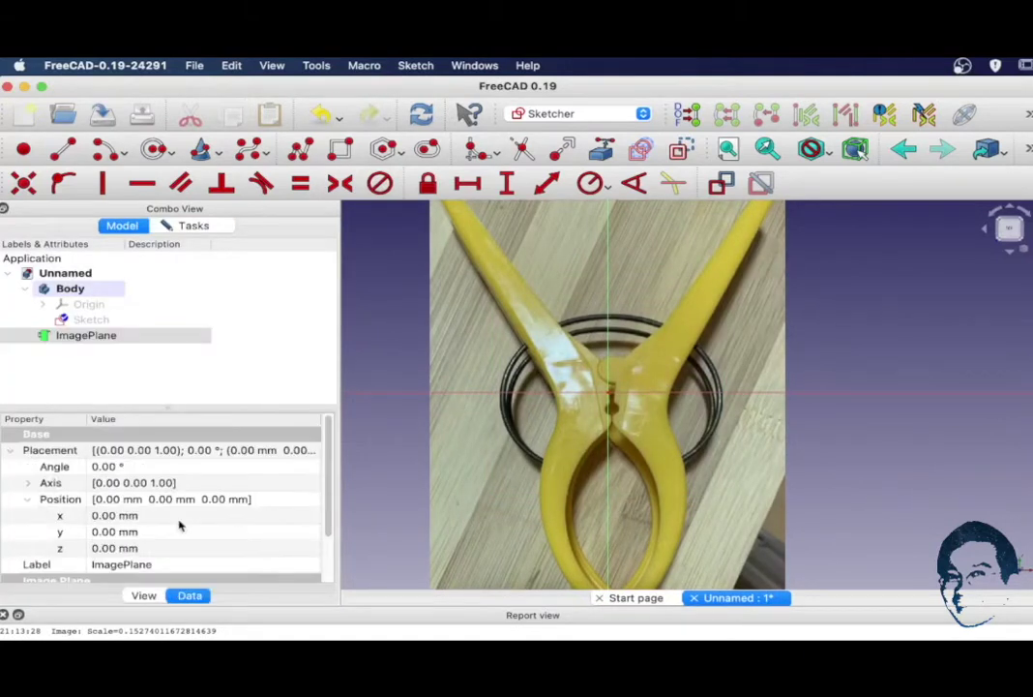
click(291, 466)
click(315, 473)
drag(316, 473, 315, 474)
Step: Set the image plane's y position to 15 mm so the handle's lower edge sits on the horizontal axis
click(300, 532)
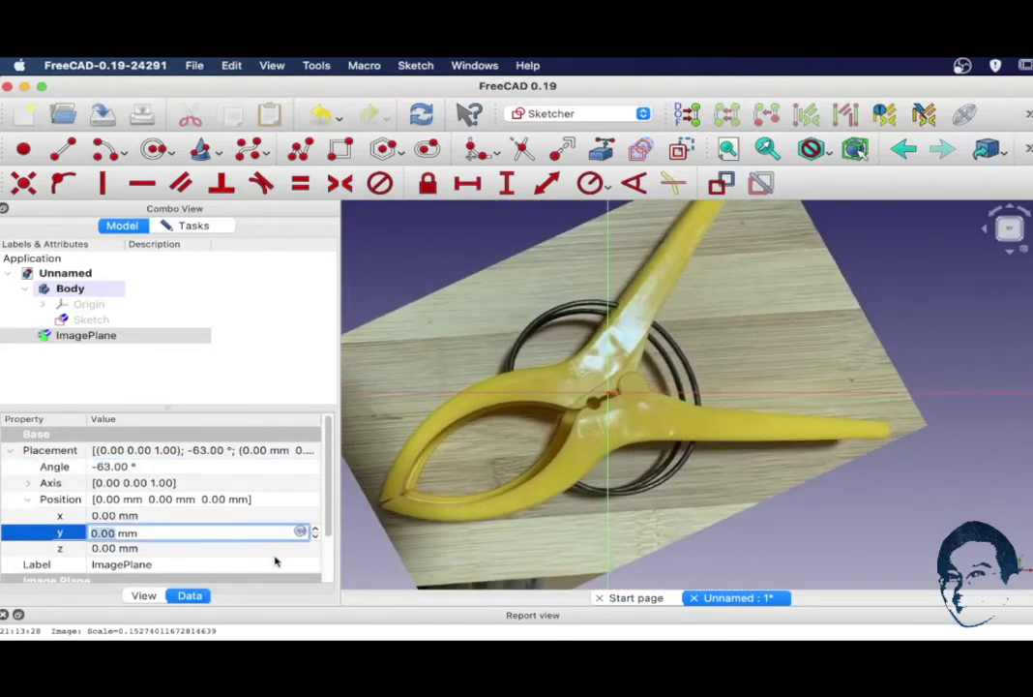
drag(314, 531, 315, 531)
click(315, 538)
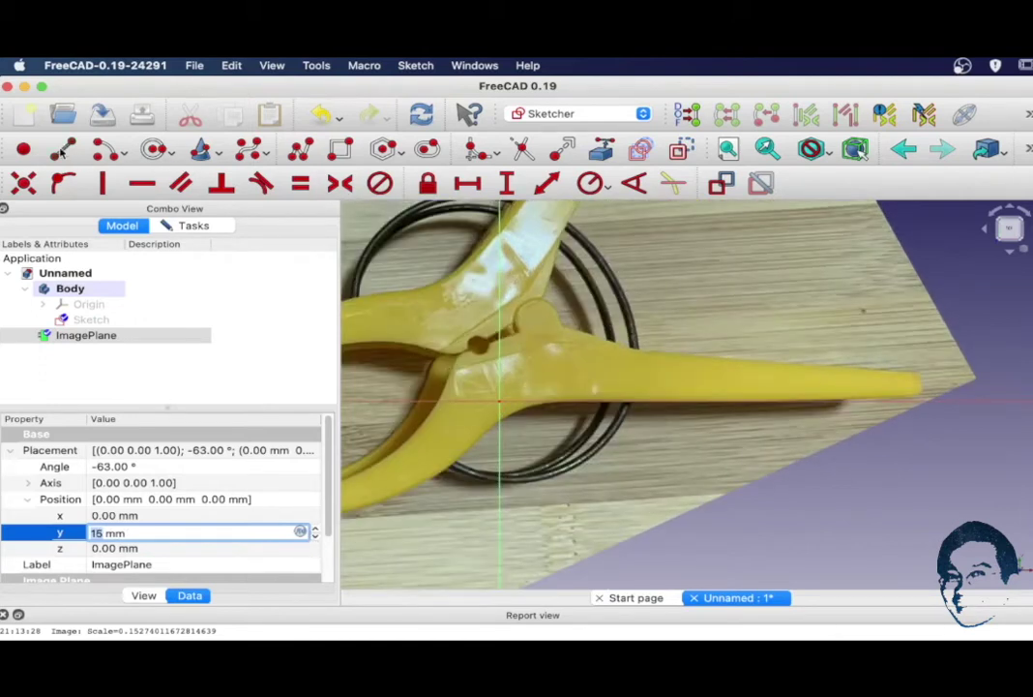
Step: Trace the lower handle with connected lines, from its straight edge on the horizontal axis around the end and back to the knob
click(61, 151)
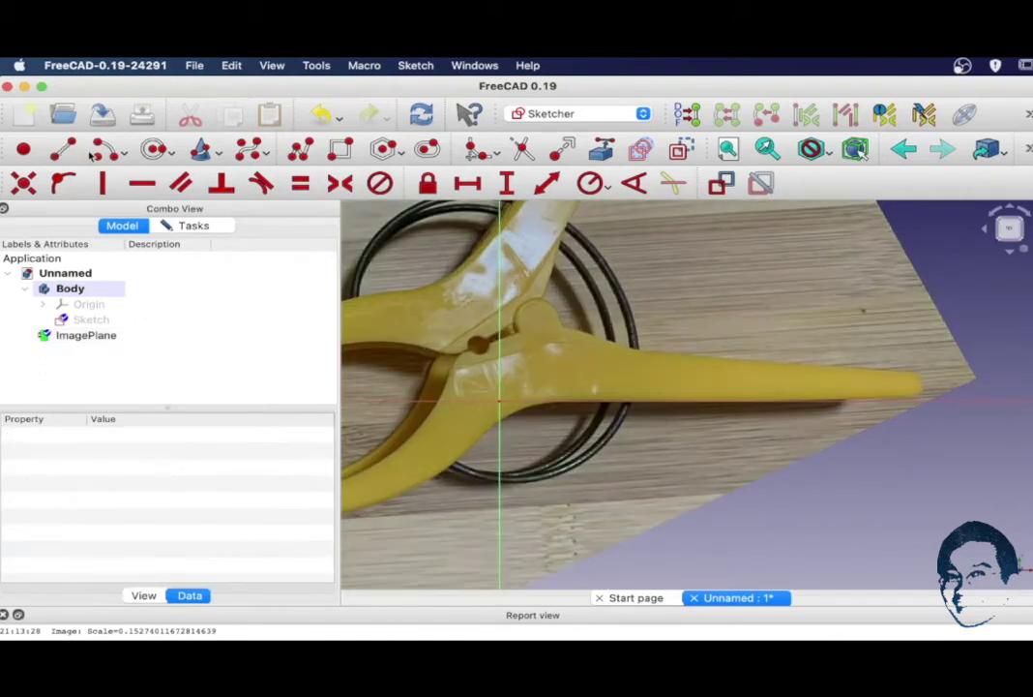
click(553, 402)
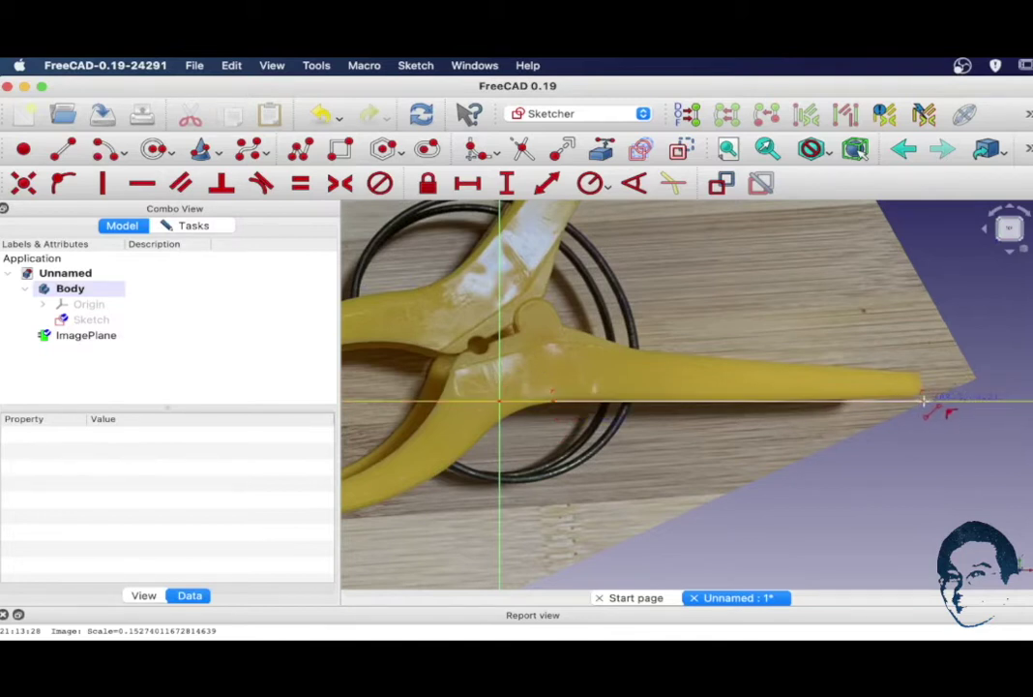
click(919, 376)
click(634, 353)
click(564, 325)
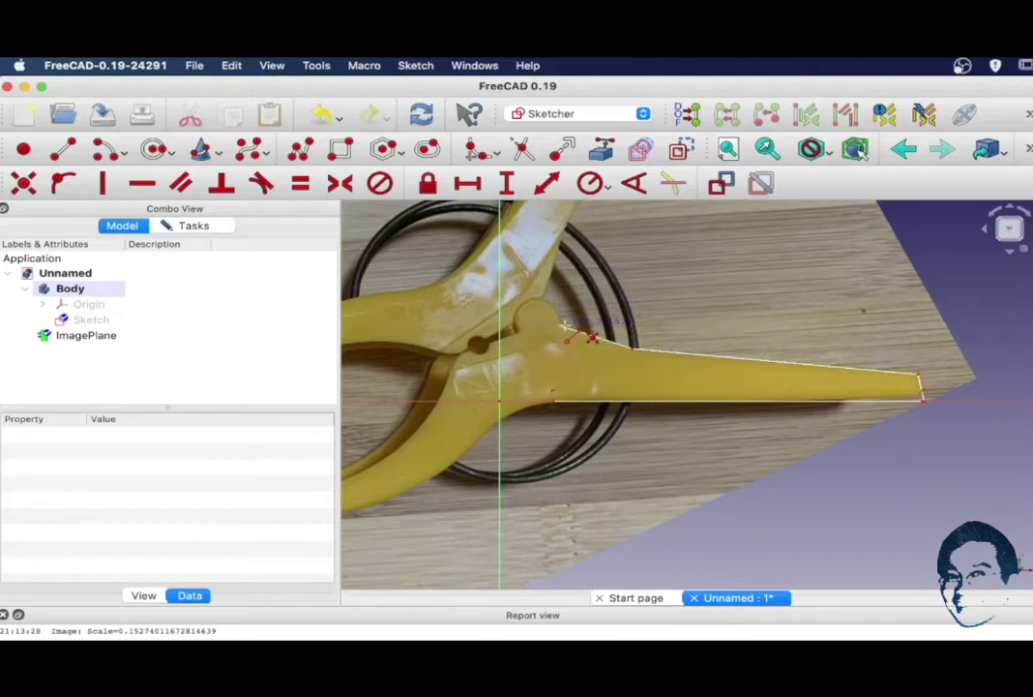
Step: Trace the short edges on both sides of the round knob and the sloping edge towards the jaw with lines
click(564, 325)
click(558, 317)
click(517, 331)
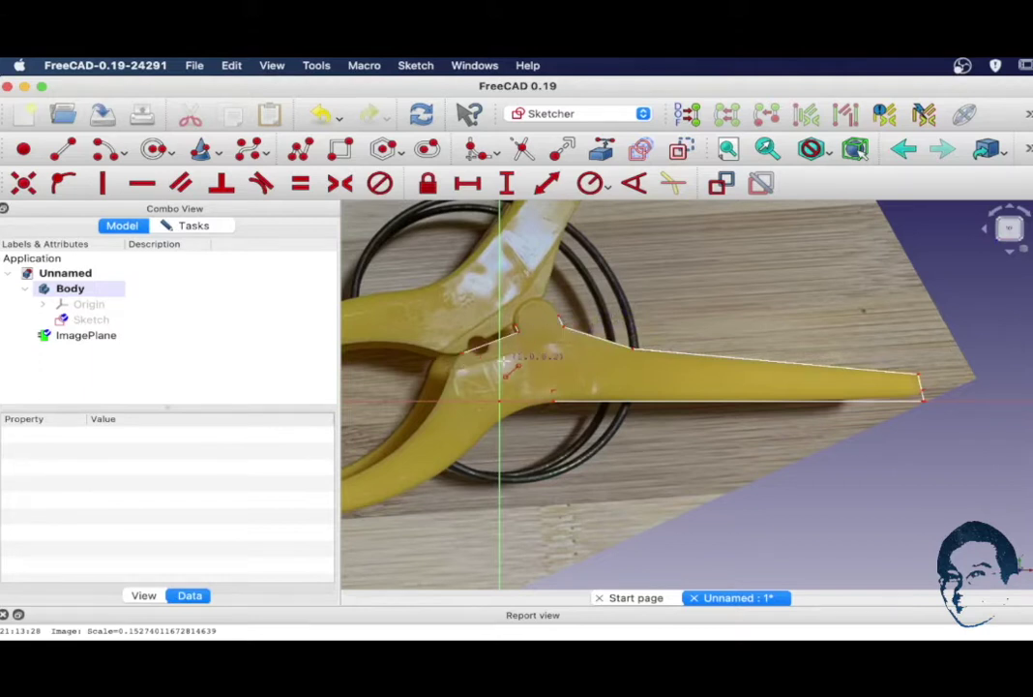
Step: Trace the lower jaw's outer edge with end-point-and-rim arcs, continuing from the handle's straight edge to the jaw tip
click(120, 152)
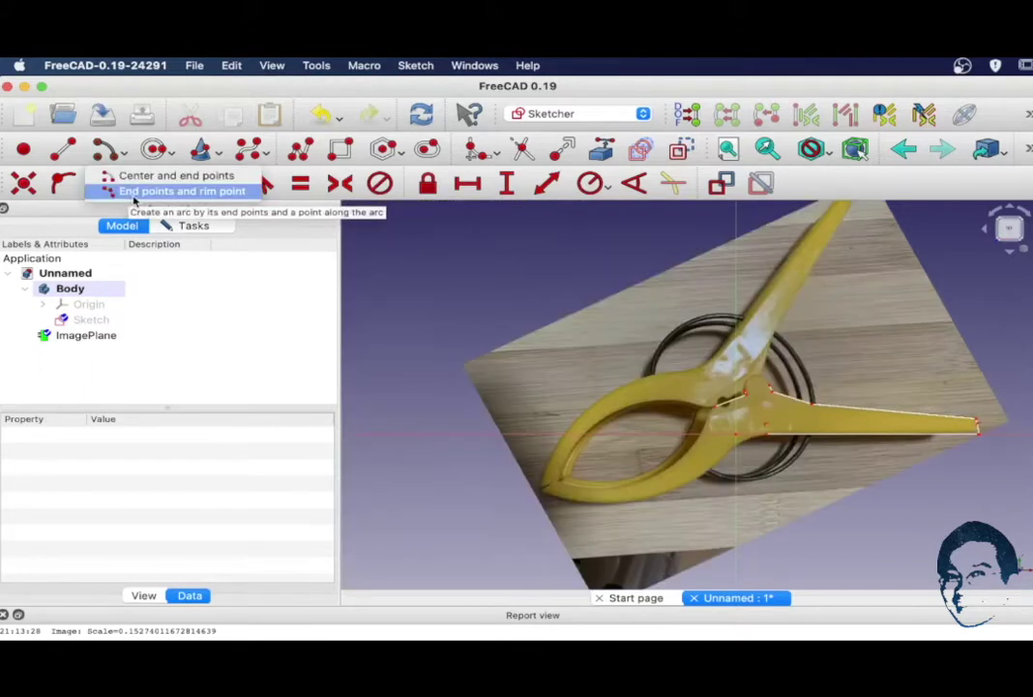
click(135, 192)
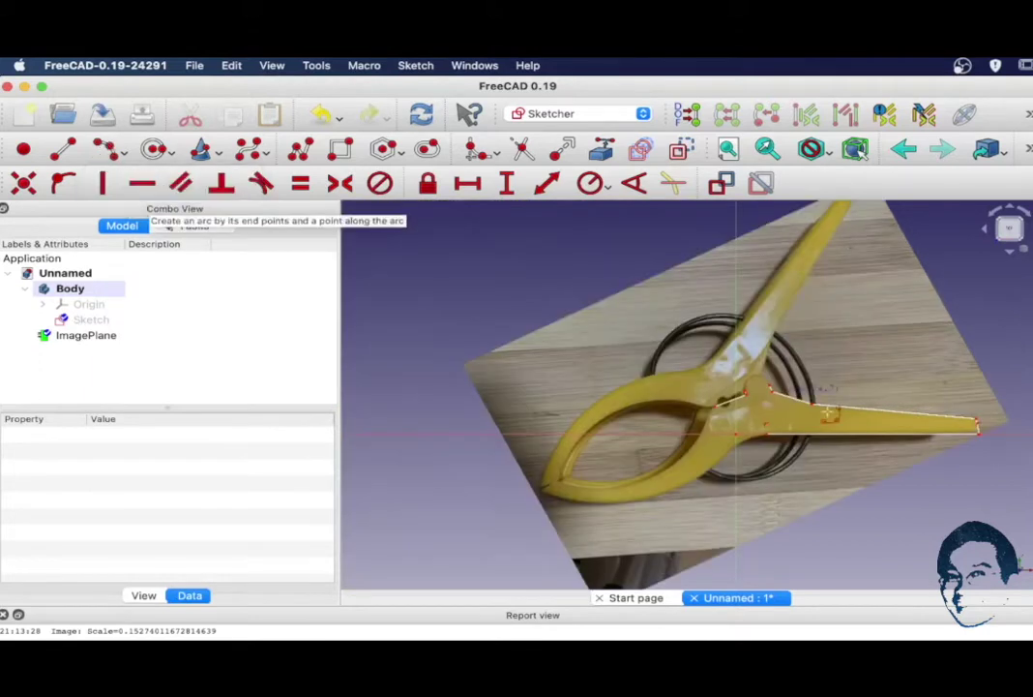
click(765, 434)
click(728, 451)
click(744, 439)
click(729, 452)
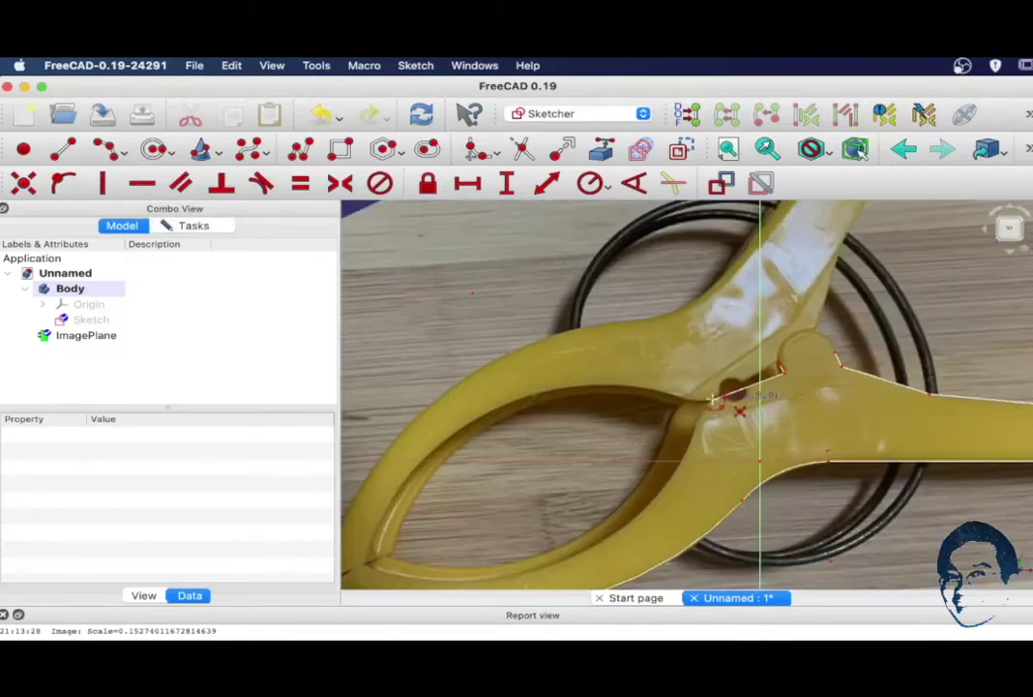
Step: Draw a small arc at the pivot corner and a long arc along the lower jaw's inner edge to its tip
scroll(722, 407, up, 4)
click(702, 415)
click(700, 415)
click(367, 563)
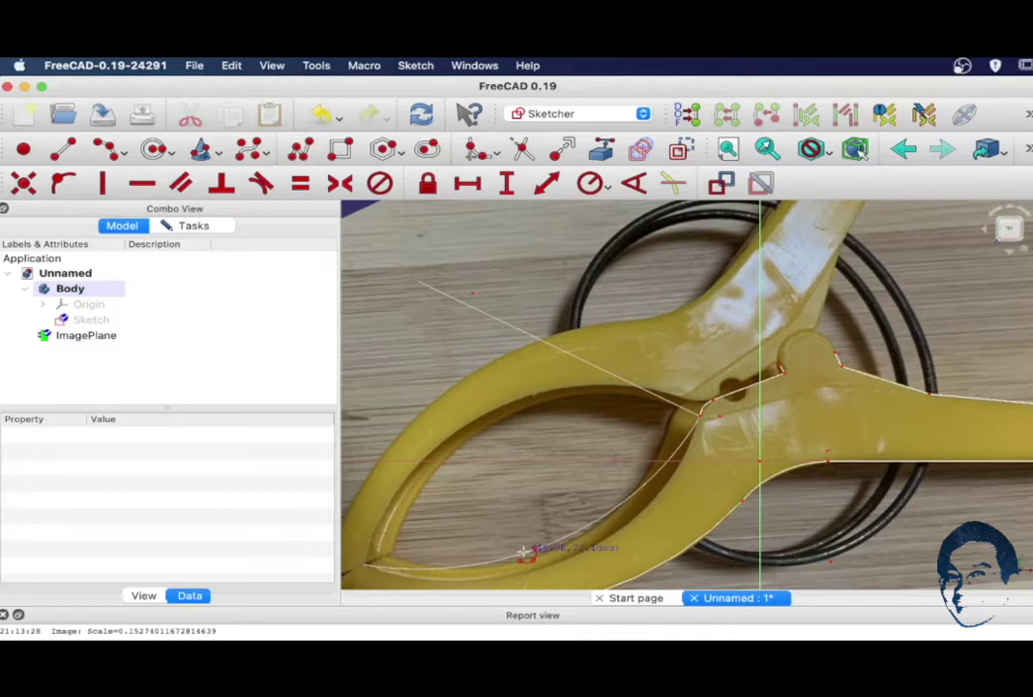
Step: Close the lower jaw's tip with a short line joining the ends of the inner and outer arcs
scroll(523, 550, down, 2)
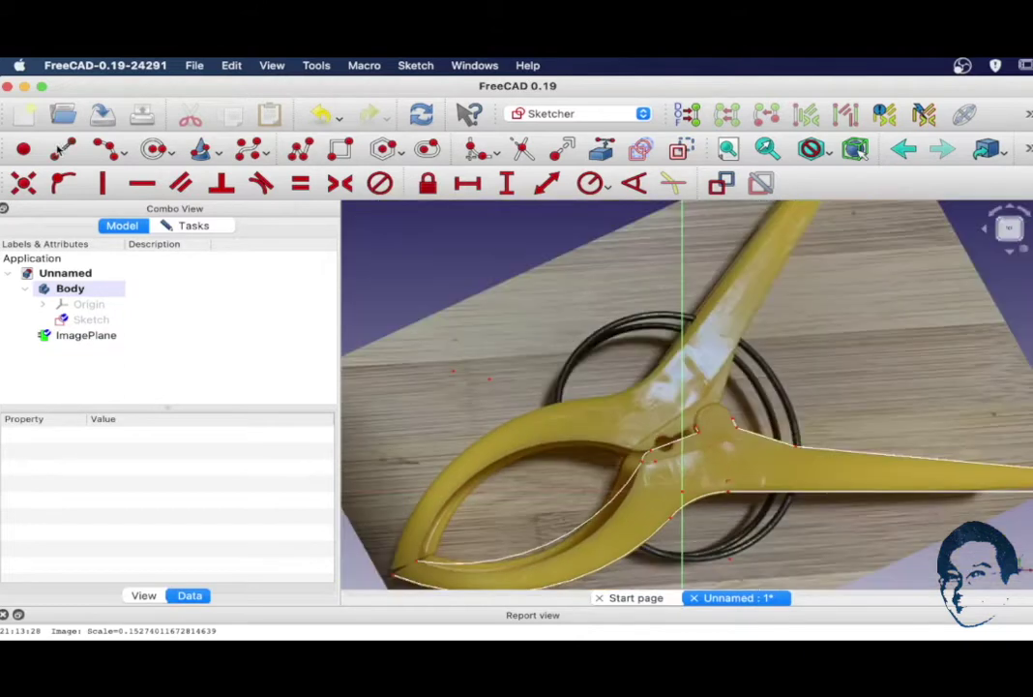
click(412, 561)
click(394, 576)
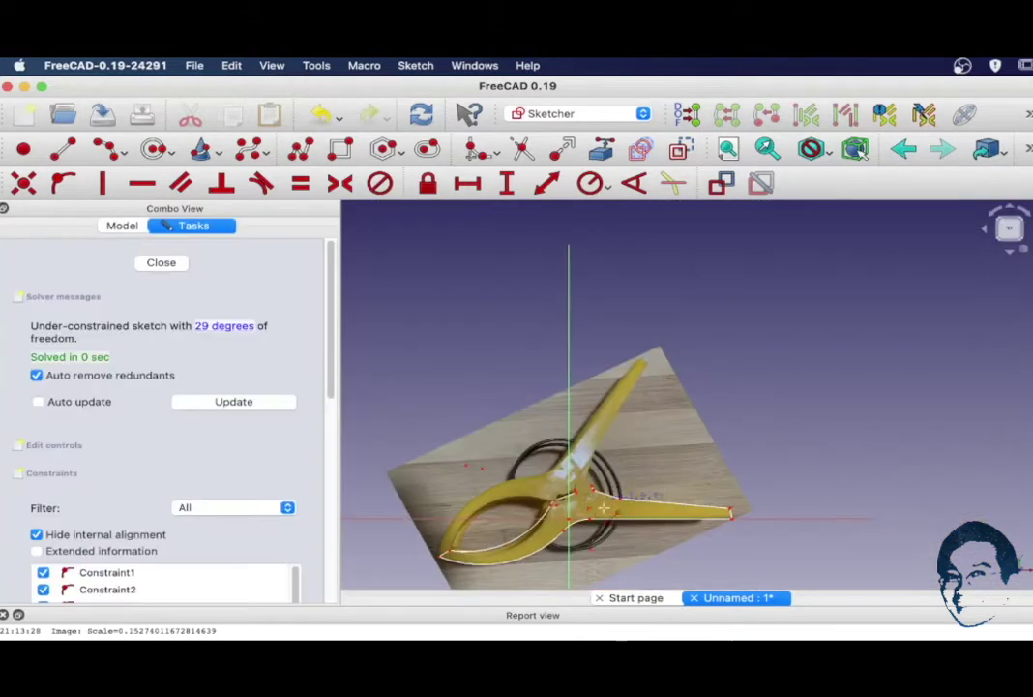
Step: Draw an arc over the round knob between its two short edges and set its radius to 4 mm
scroll(593, 495, up, 3)
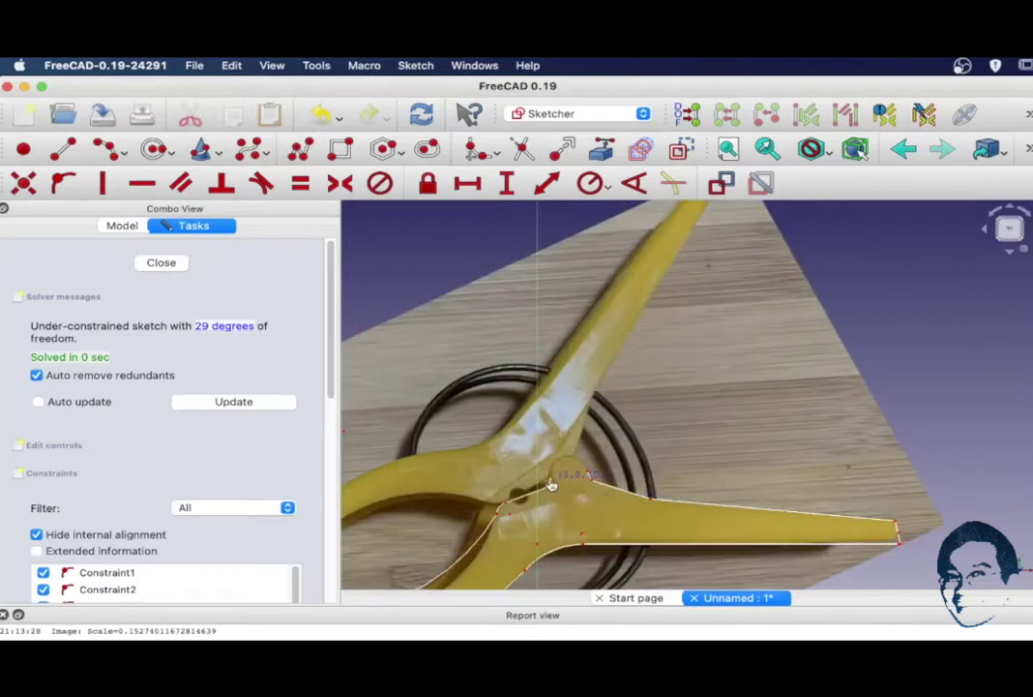
click(589, 476)
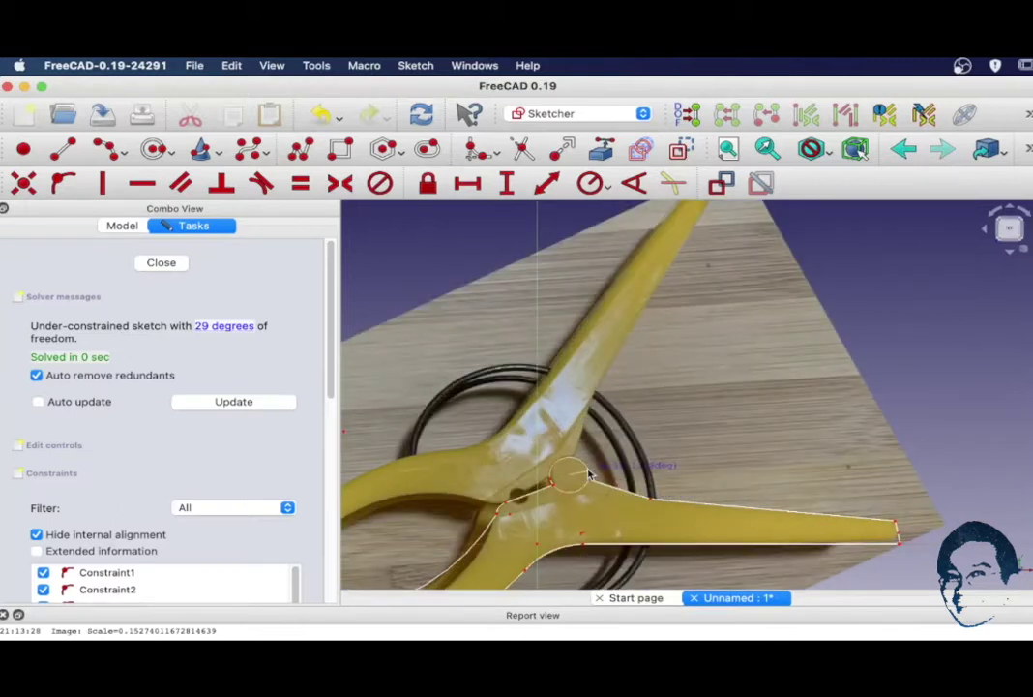
click(571, 458)
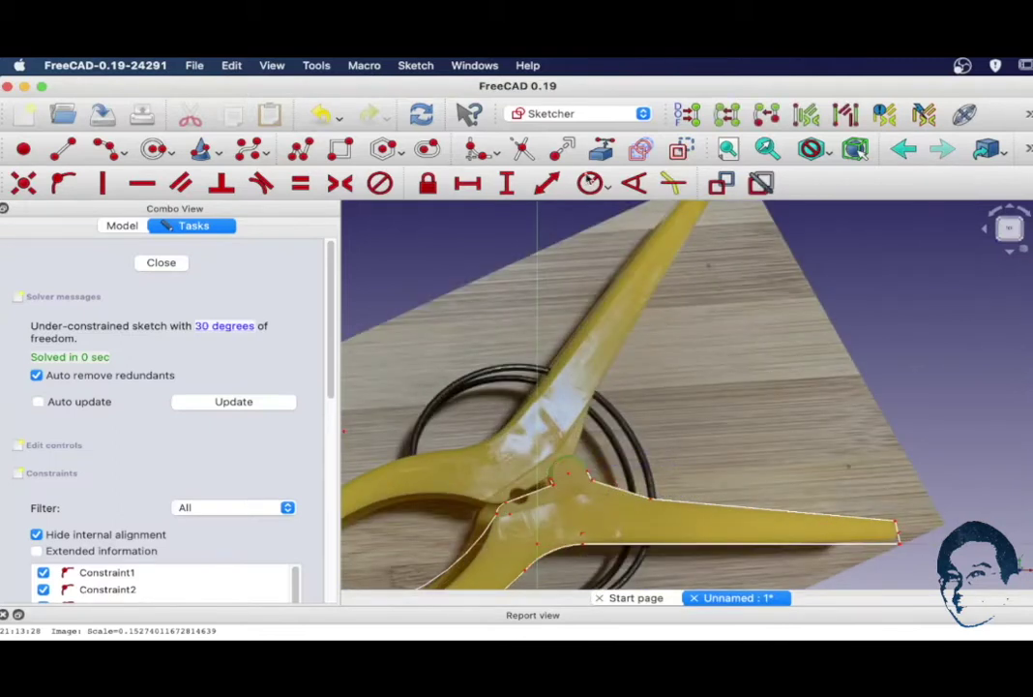
click(591, 183)
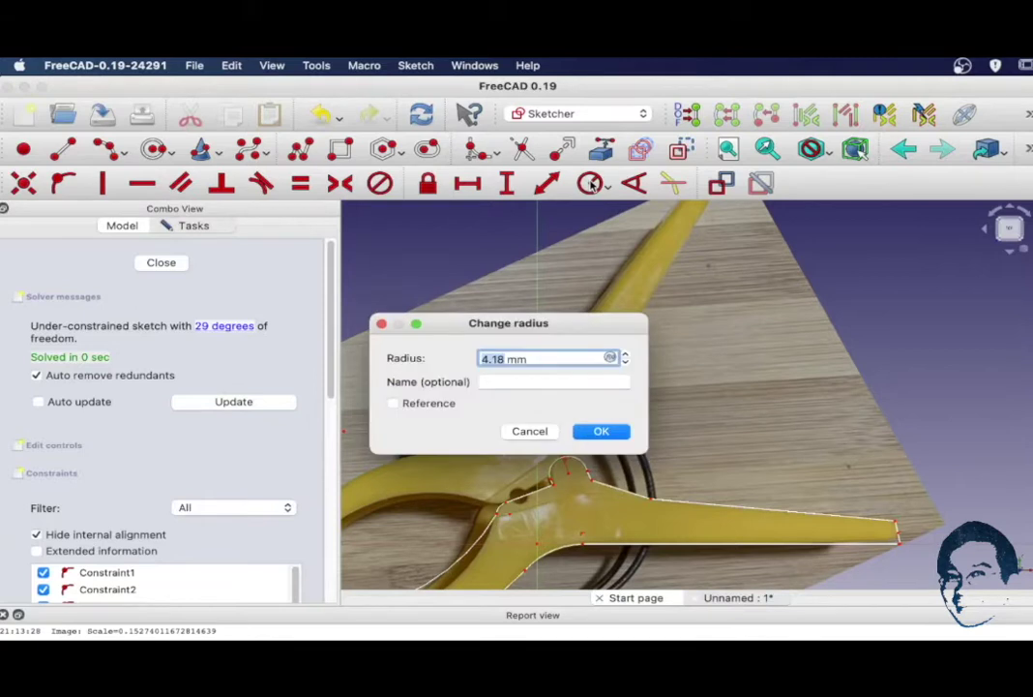
text(4)
key(Return)
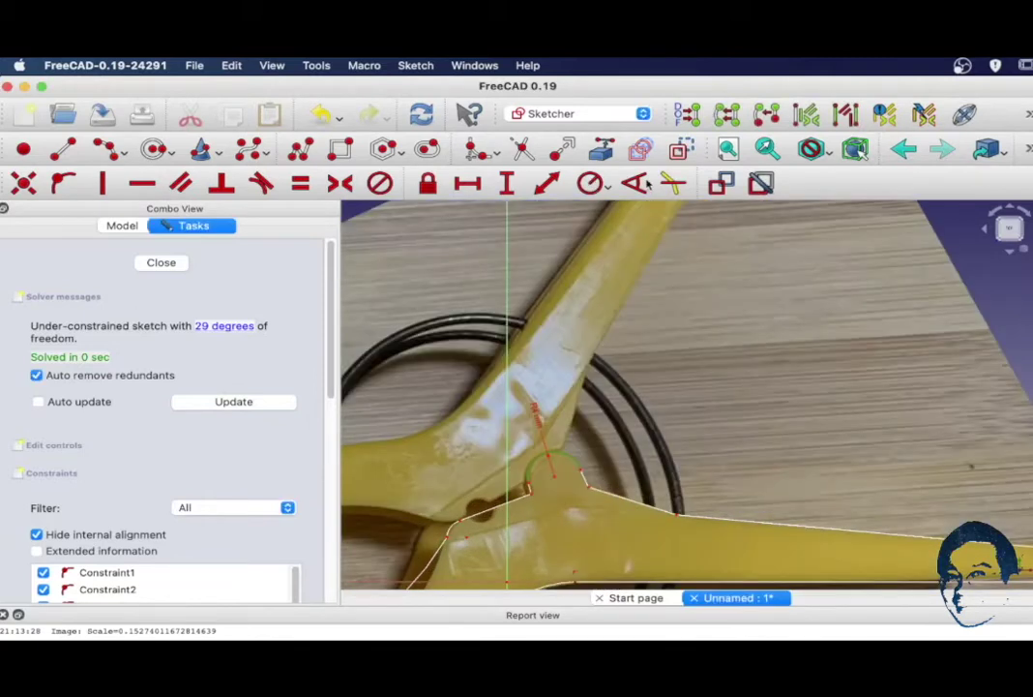
Step: Constrain the knob arc's sweep angle to 180°
click(634, 184)
text(1)
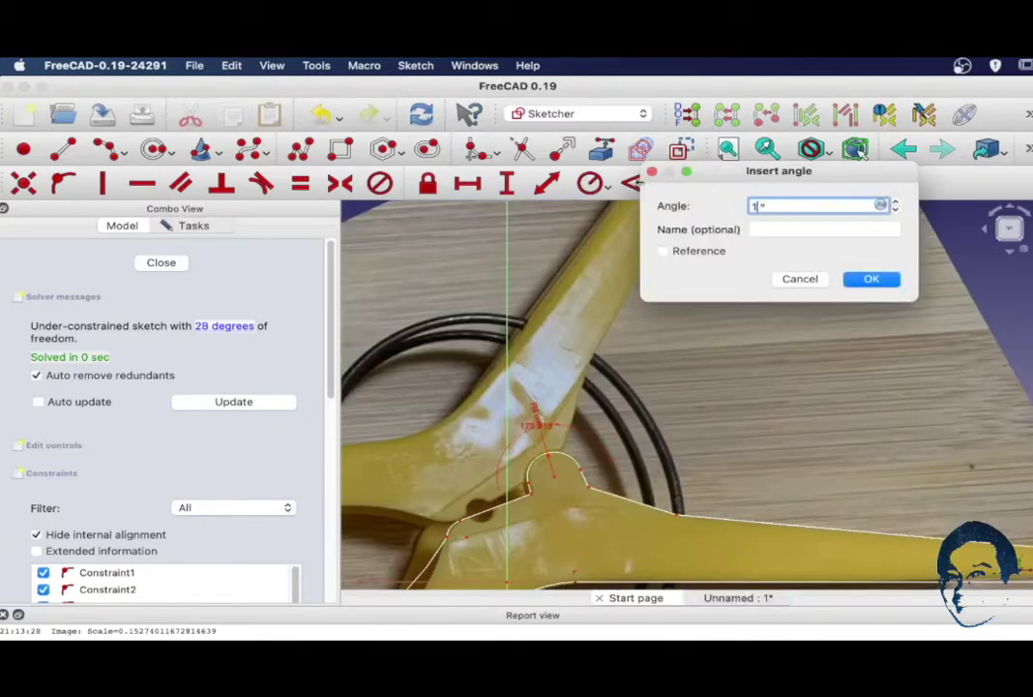
text(80)
key(Return)
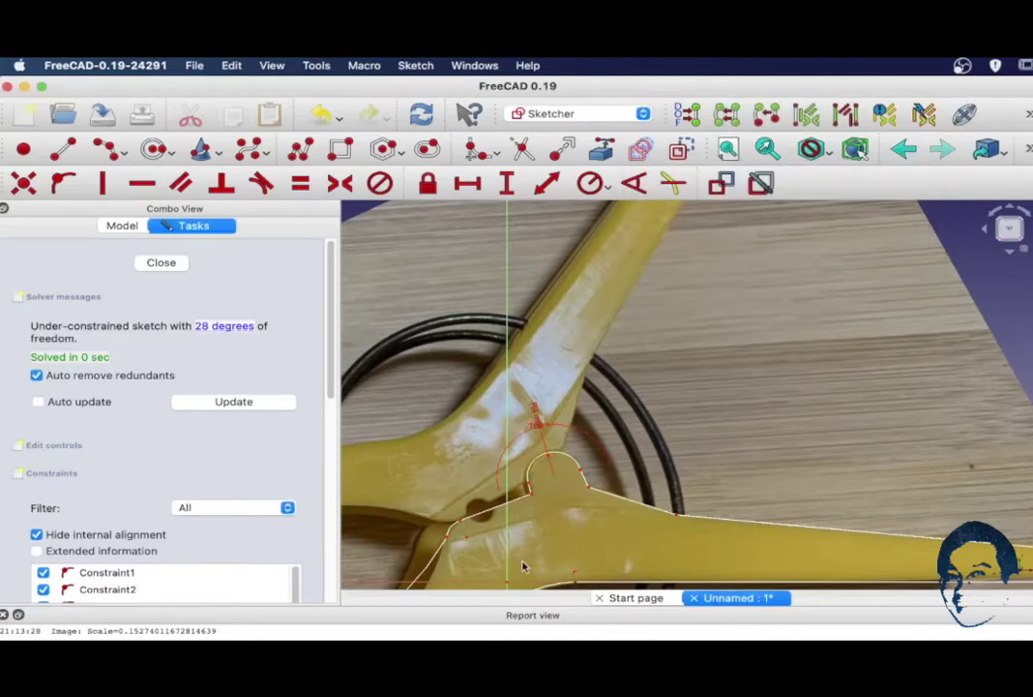
Step: Position the knob arc's centre 7 mm horizontally and 17.20 mm vertically from the sketch origin
click(468, 184)
text(7)
key(Return)
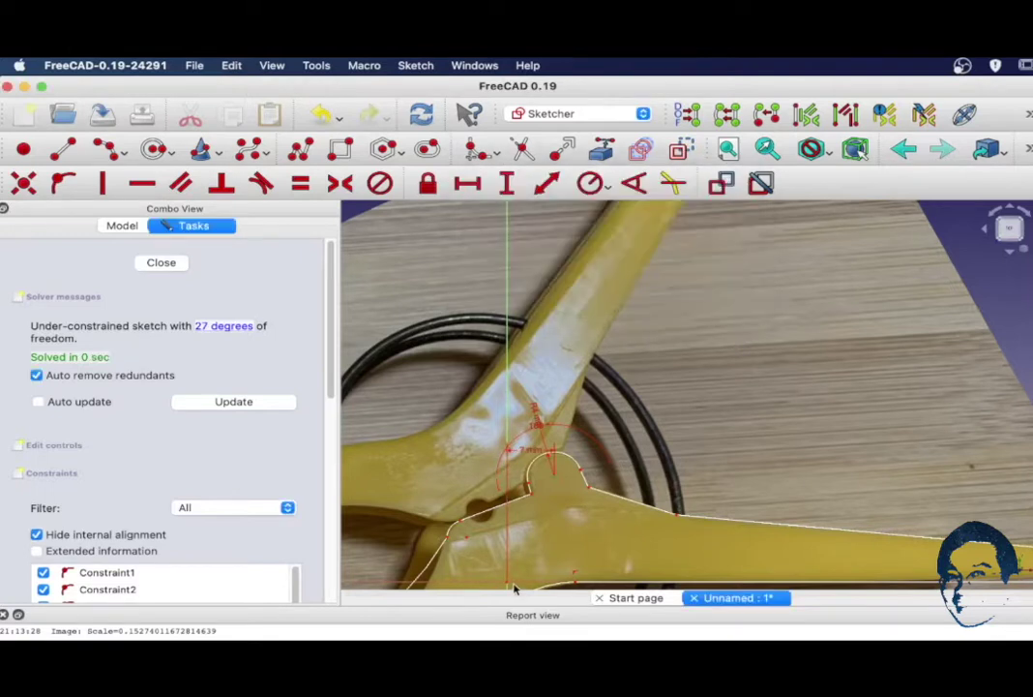
click(506, 183)
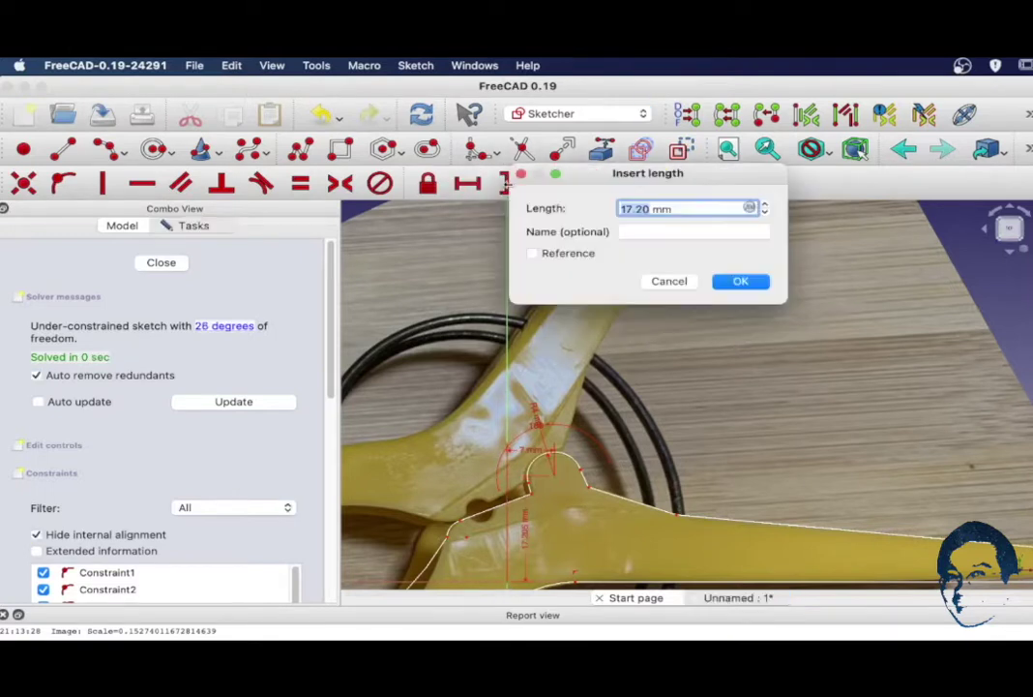
click(741, 289)
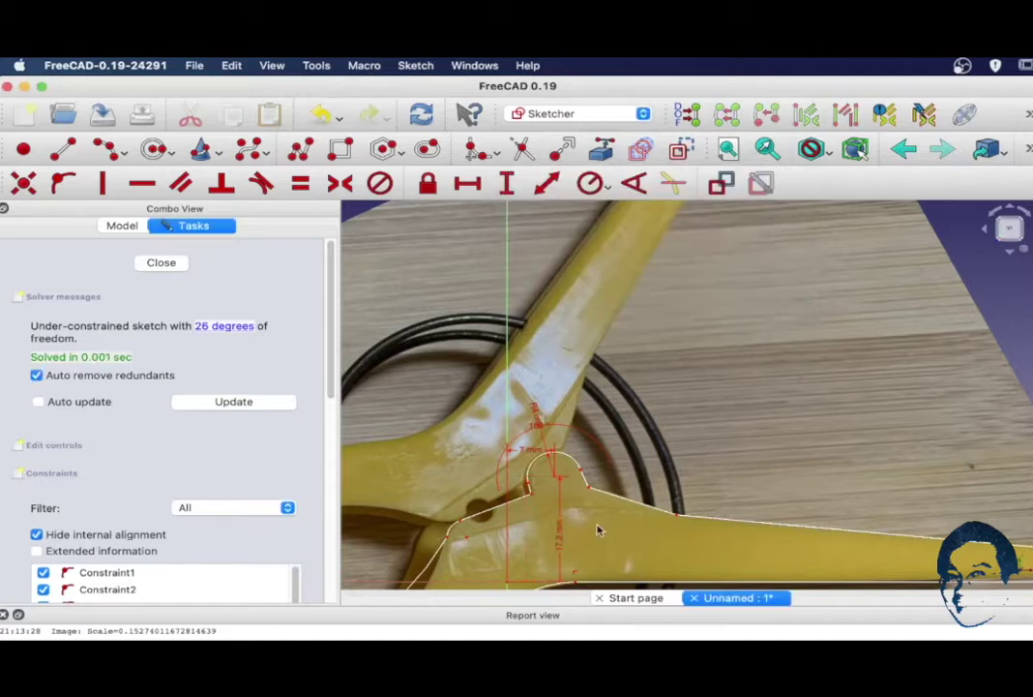
Step: Close the sketch and pad the clamp half's profile 20 mm
click(145, 262)
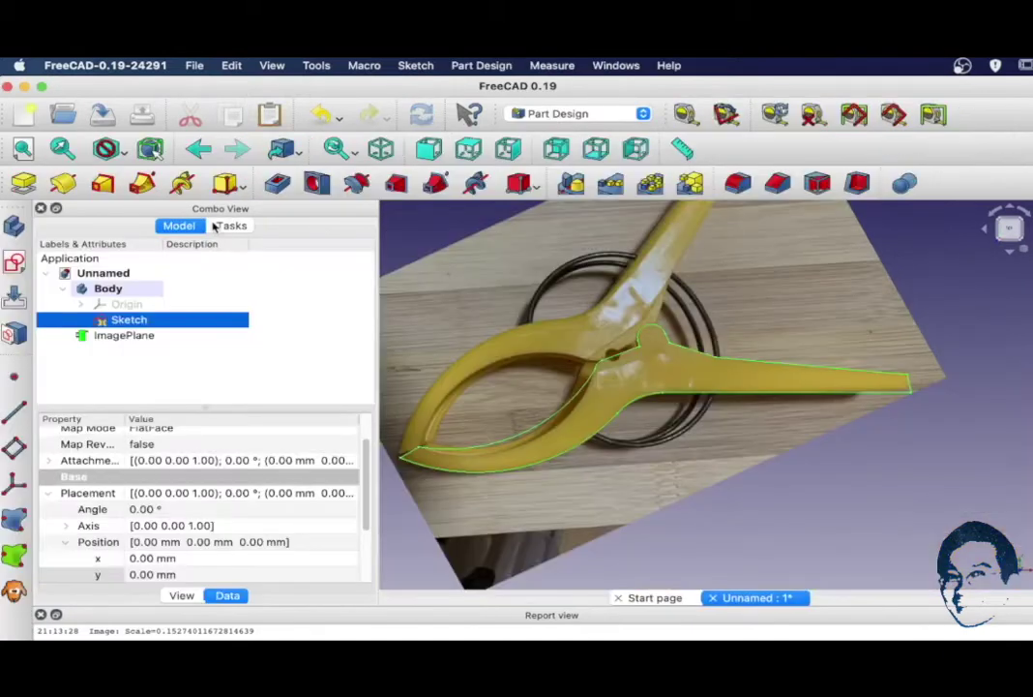
click(28, 183)
text(20)
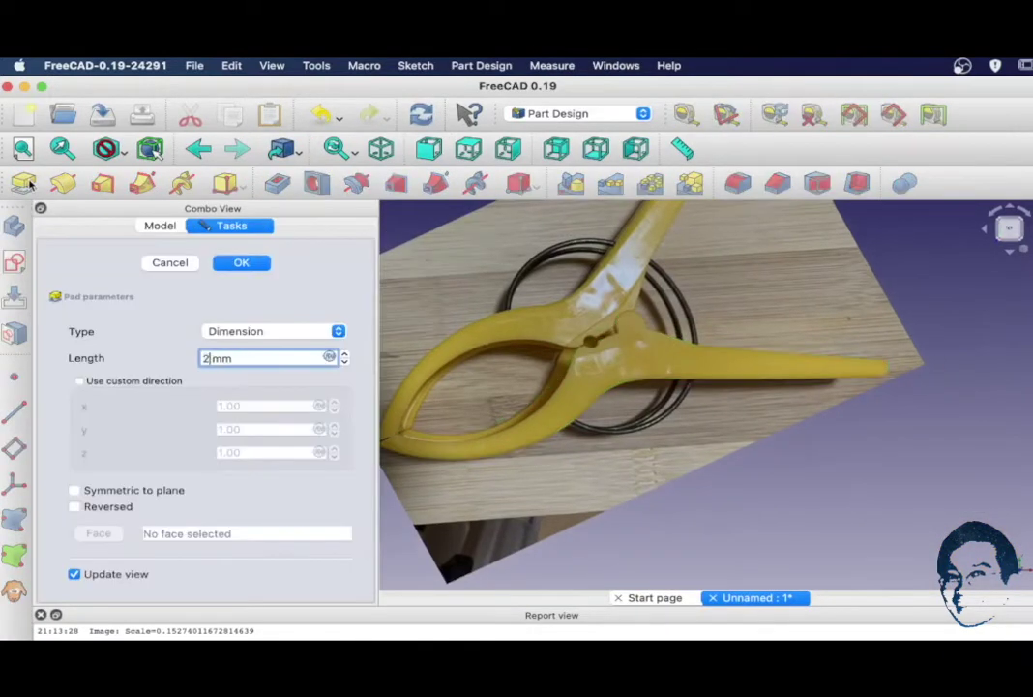
key(Return)
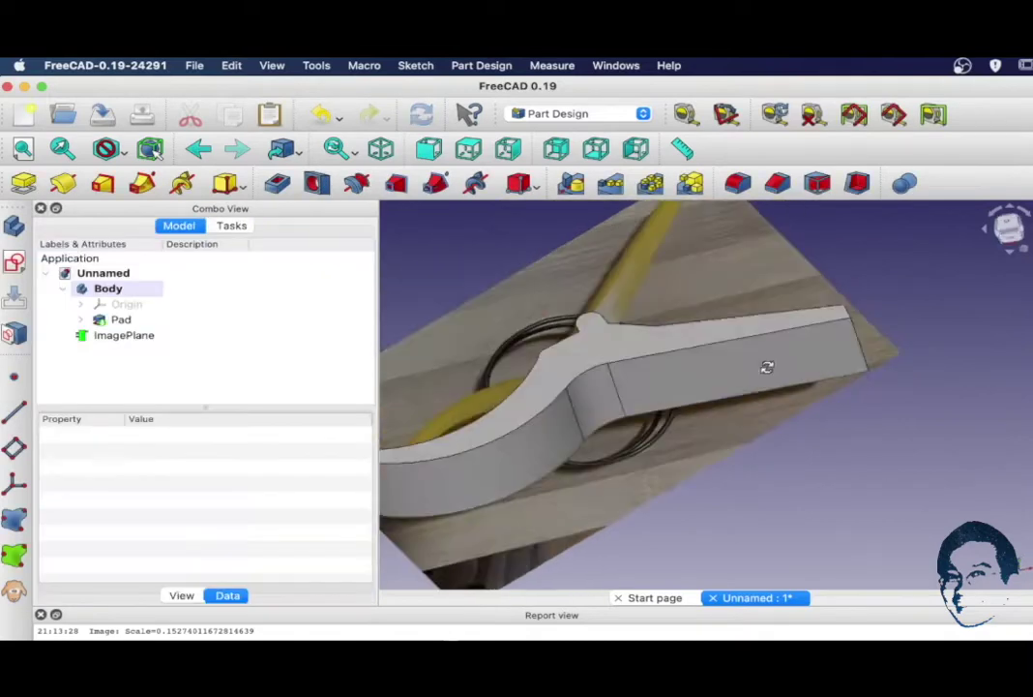
middle_drag(768, 368, 795, 428)
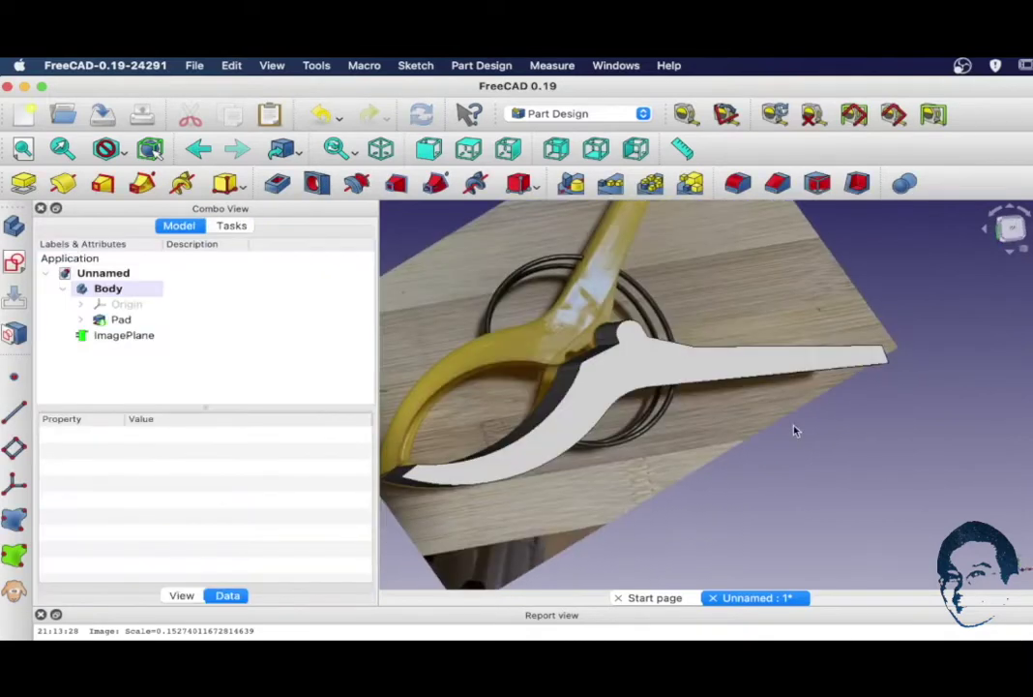
Step: Create a second sketch for the cut-outs and switch the display to Wireframe so the photo shows through
click(6, 266)
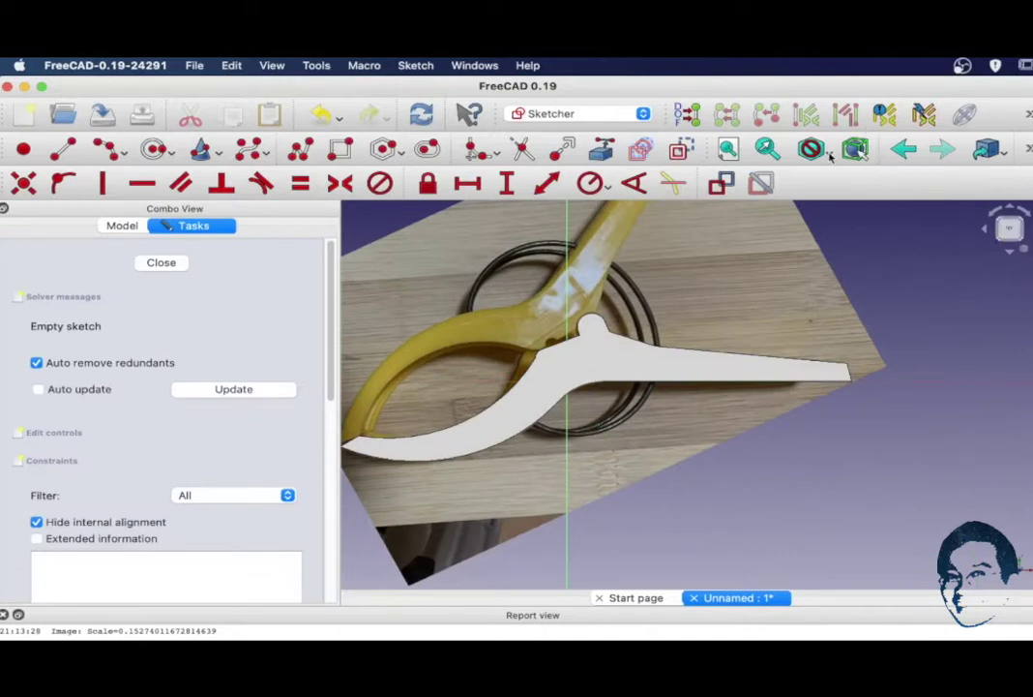
click(830, 157)
click(847, 206)
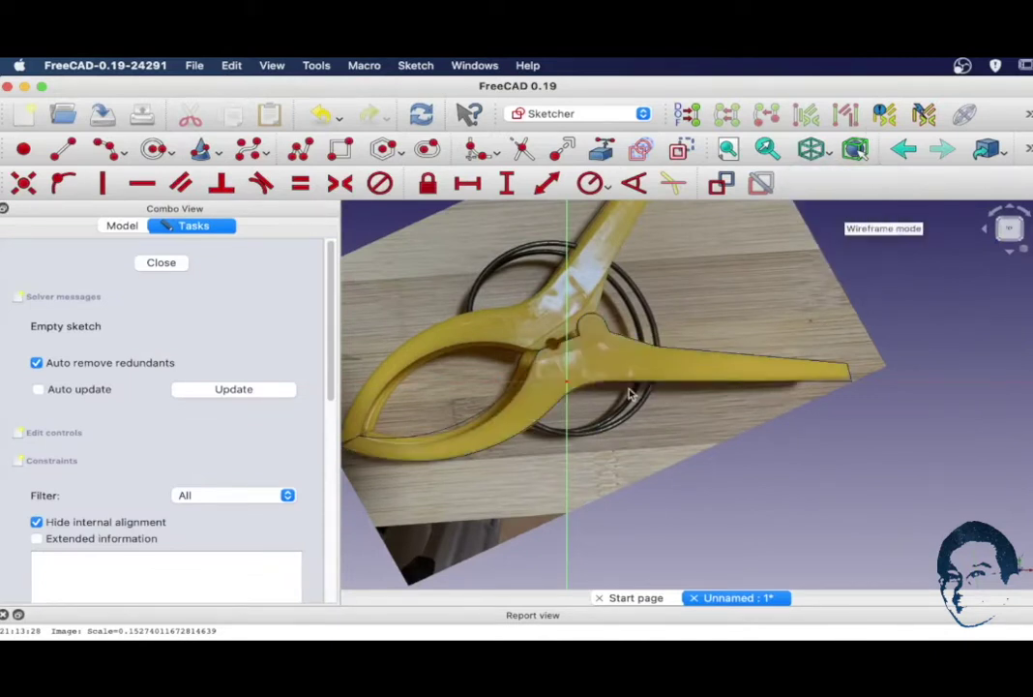
Step: Draw a closed four-sided outline inside the handle with lines, using a vertical edge at its wide end
click(61, 154)
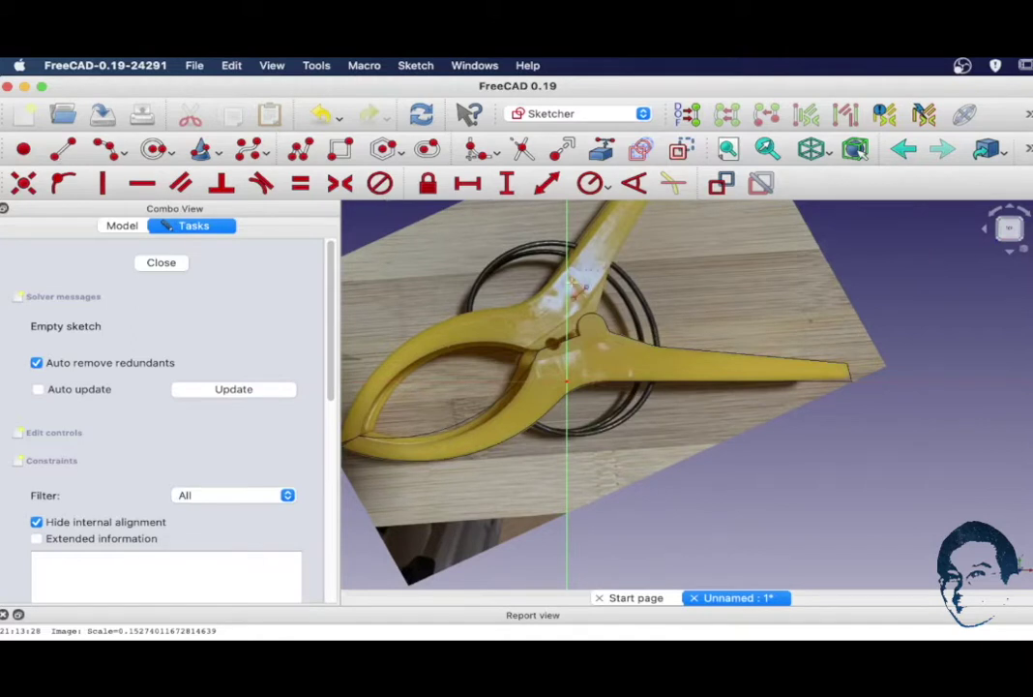
click(627, 371)
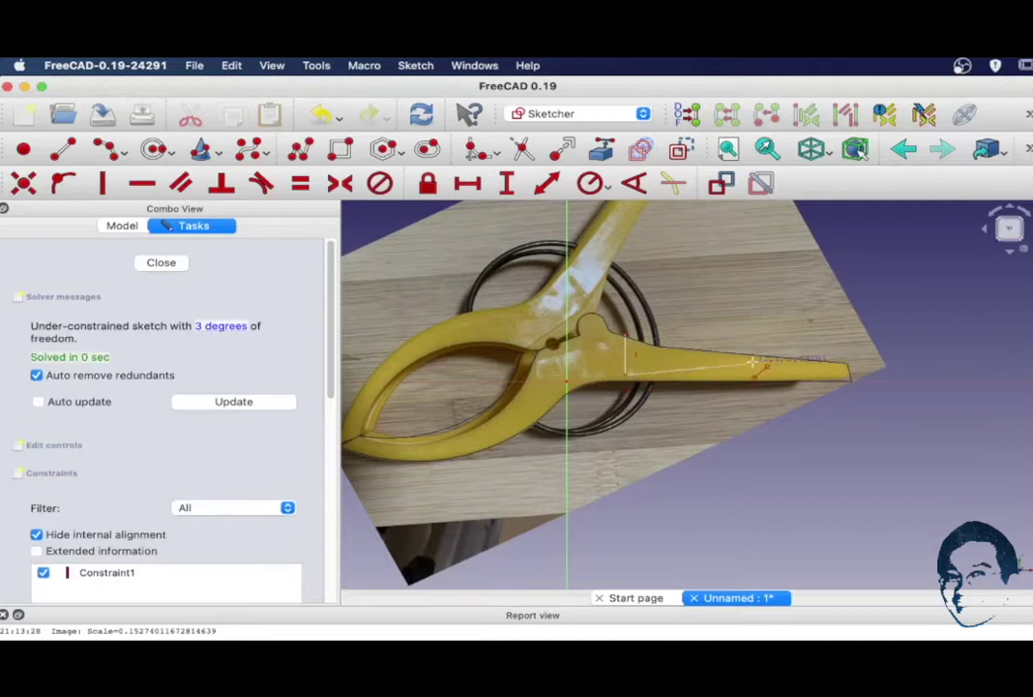
click(840, 371)
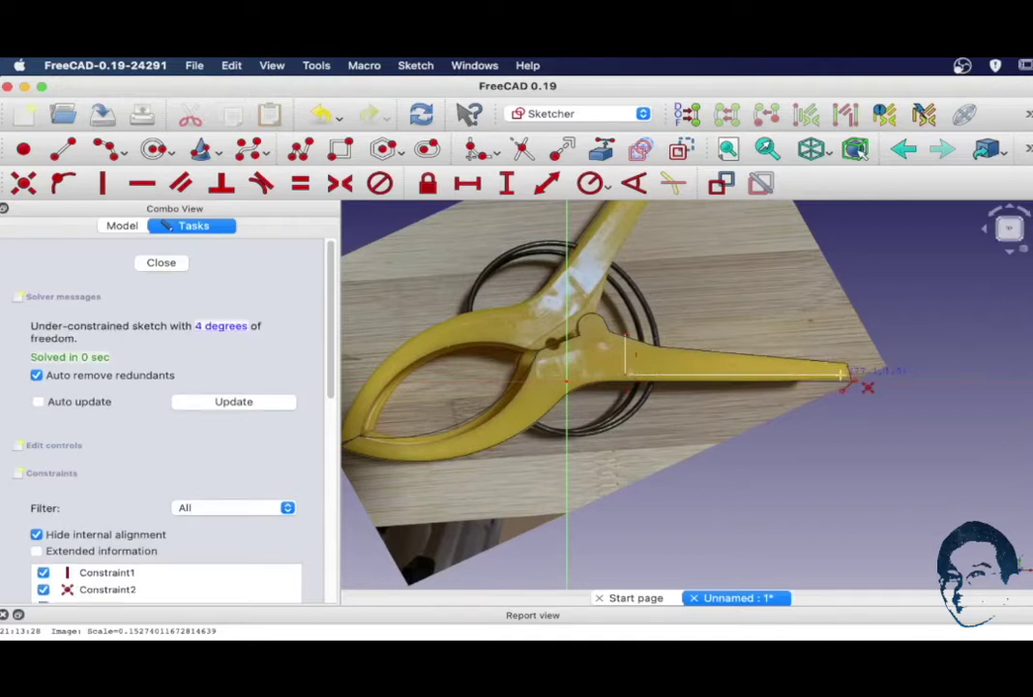
click(627, 335)
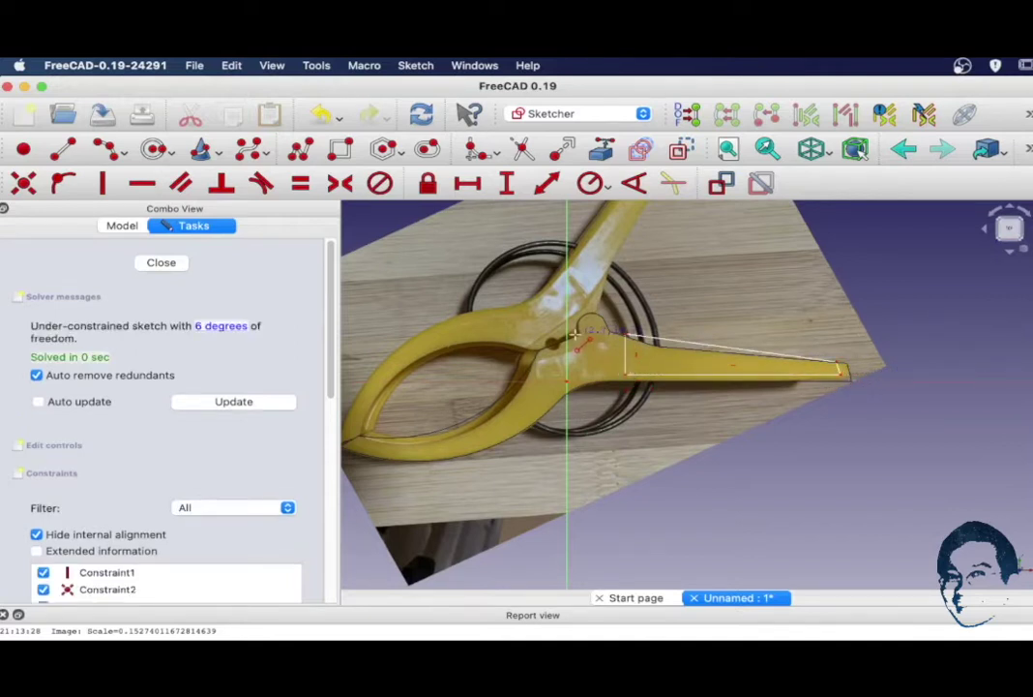
Step: Draw a second outline inside the jaw with lines near the pivot and arcs following both curved edges to the tip
click(576, 334)
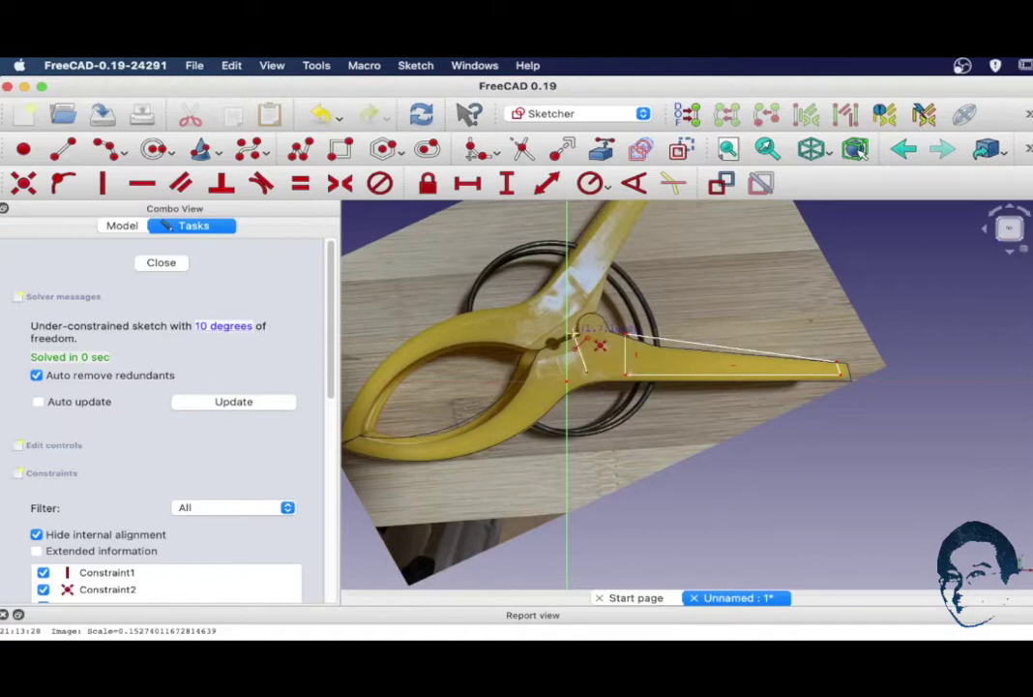
click(531, 349)
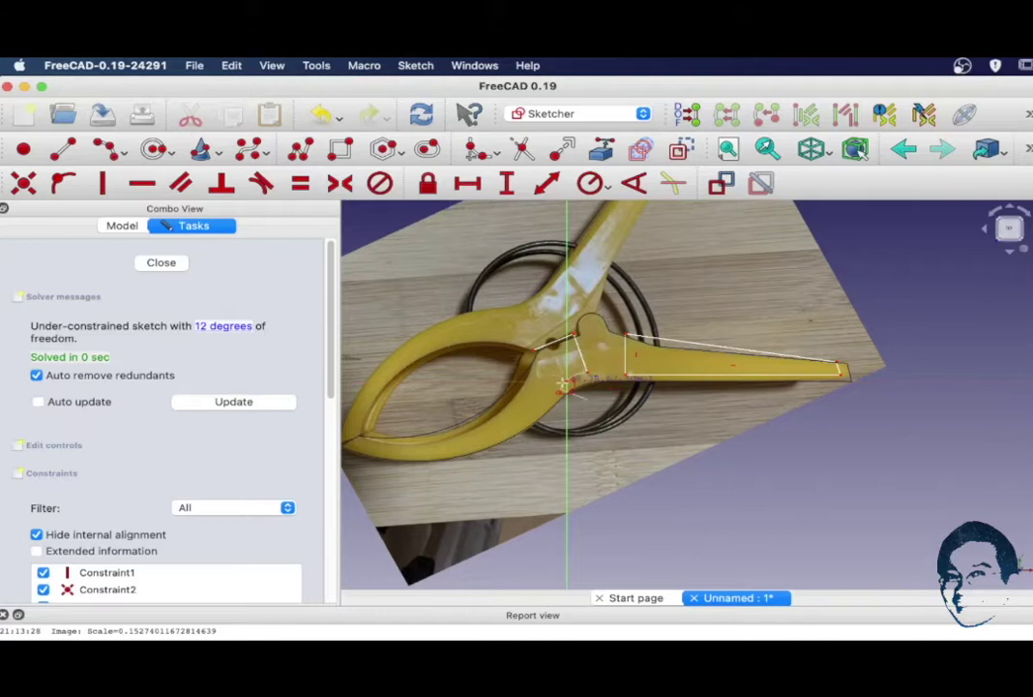
click(360, 440)
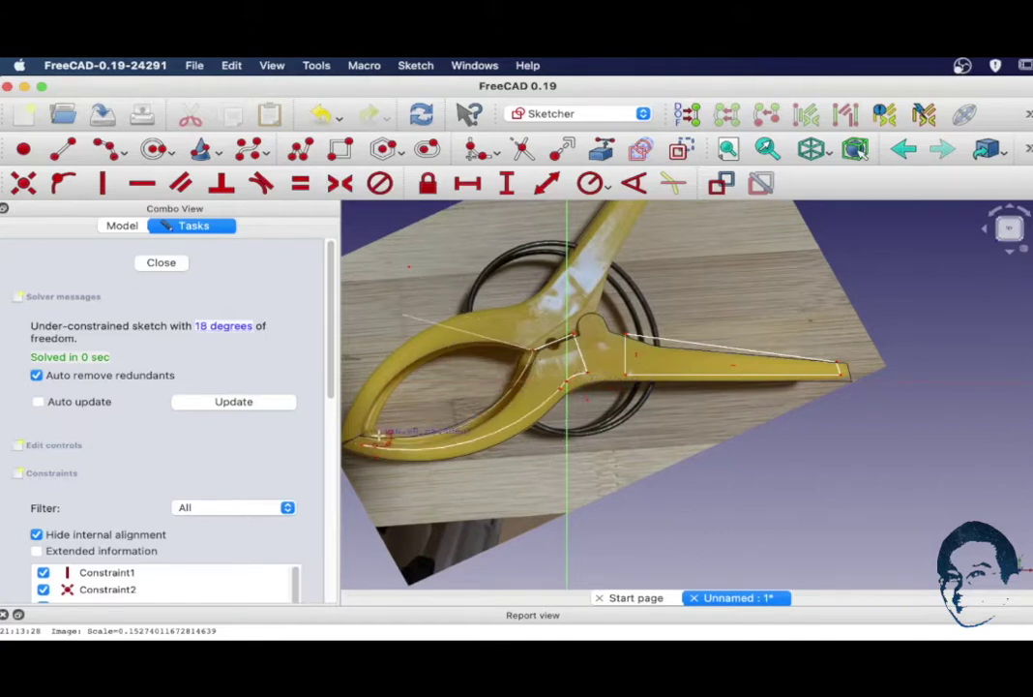
click(384, 434)
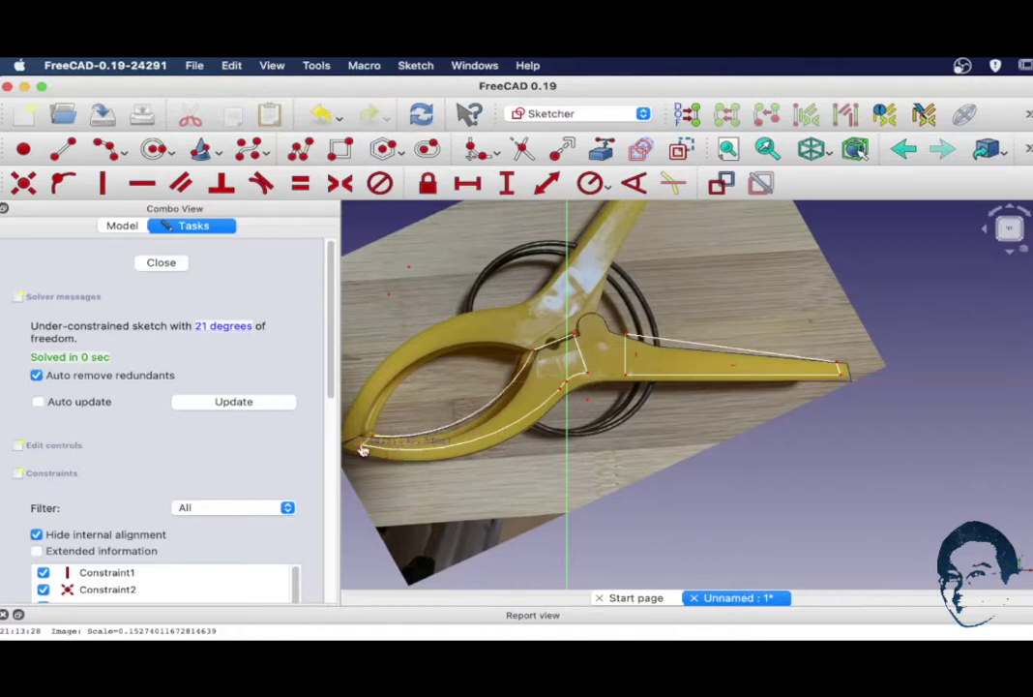
Step: Add a construction line across the handle's end and constrain the handle outline with a horizontal distance to it and a 5 mm vertical distance
click(855, 402)
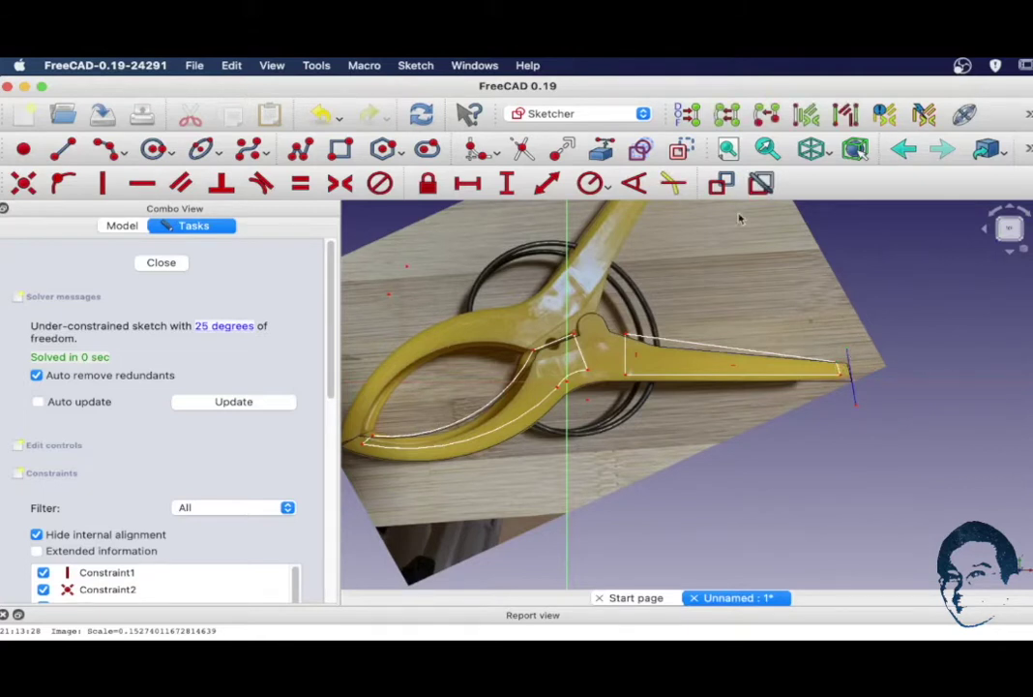
click(506, 183)
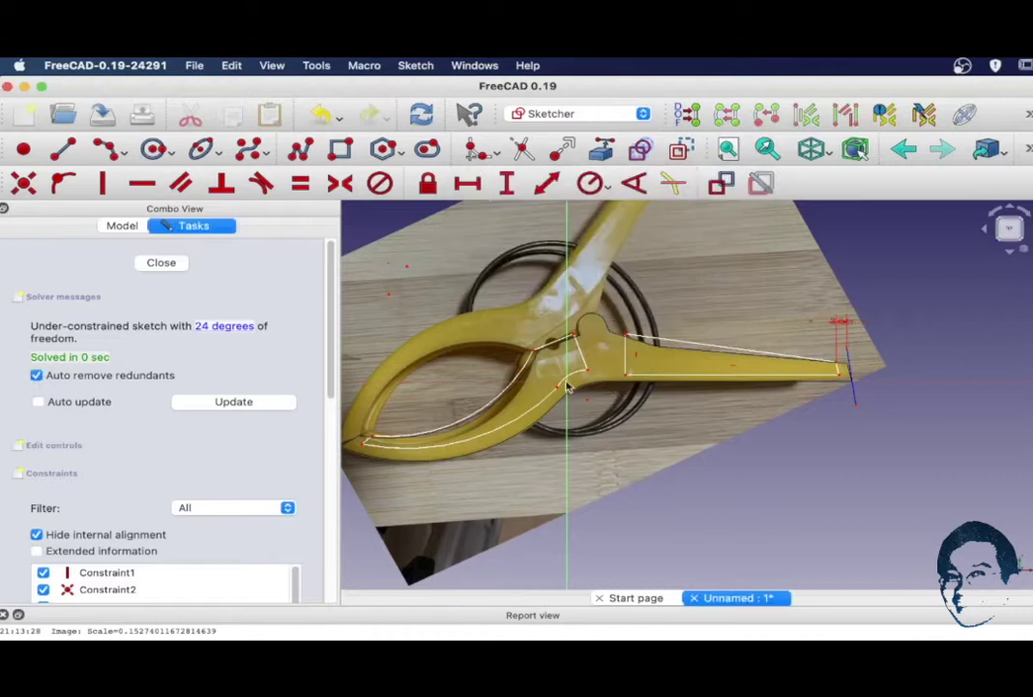
click(626, 376)
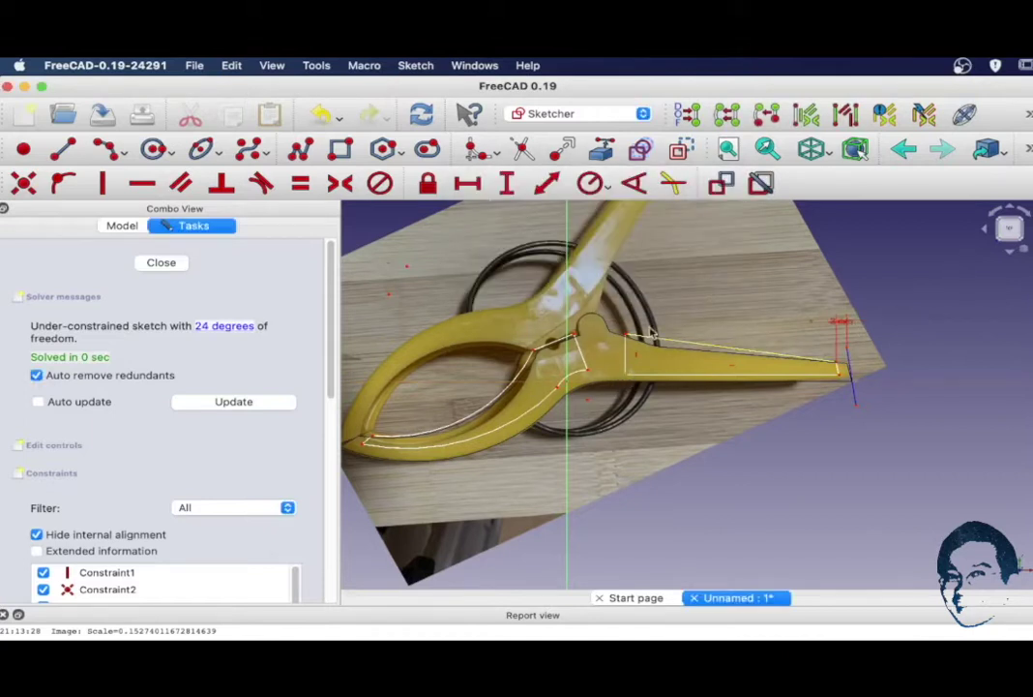
click(508, 182)
text(5)
click(742, 276)
click(161, 262)
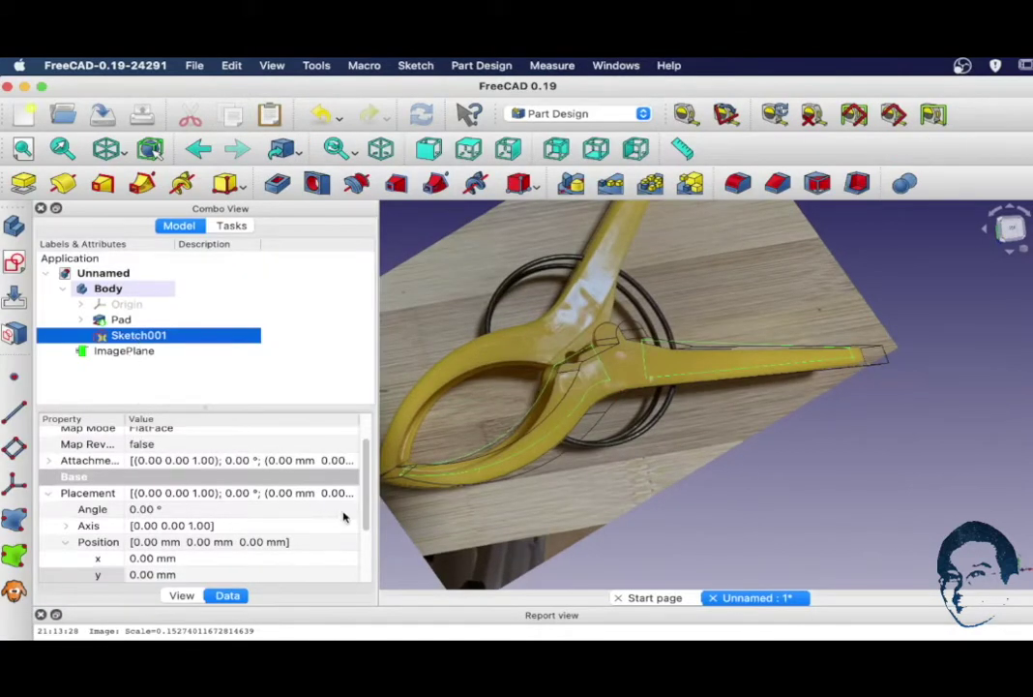
Step: Set the second sketch's attachment offset to 3 mm in the z direction
click(49, 462)
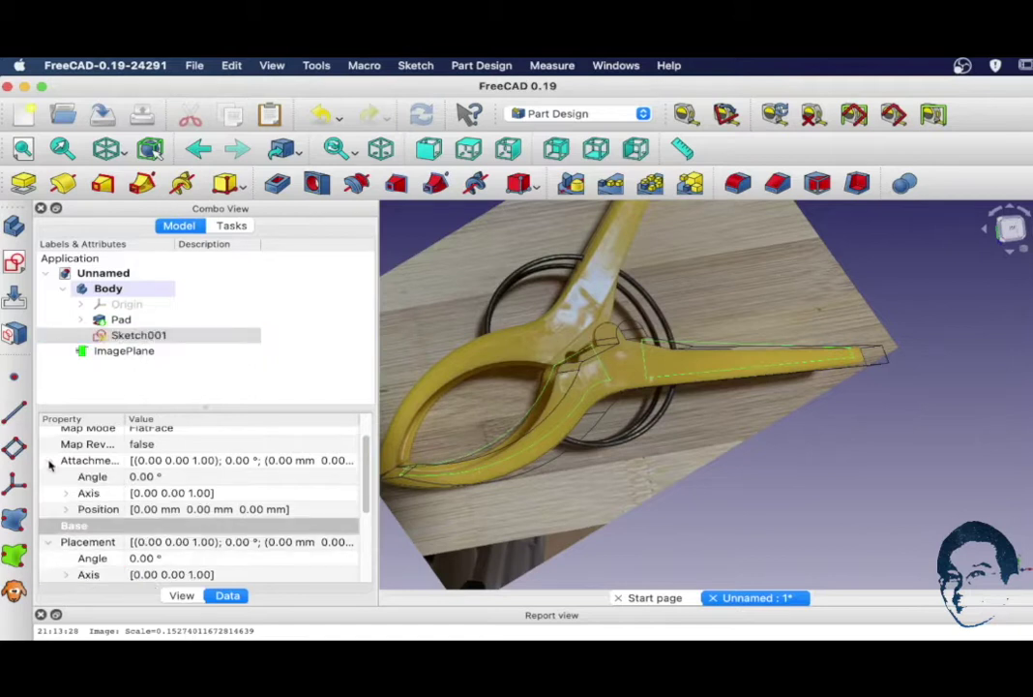
click(66, 510)
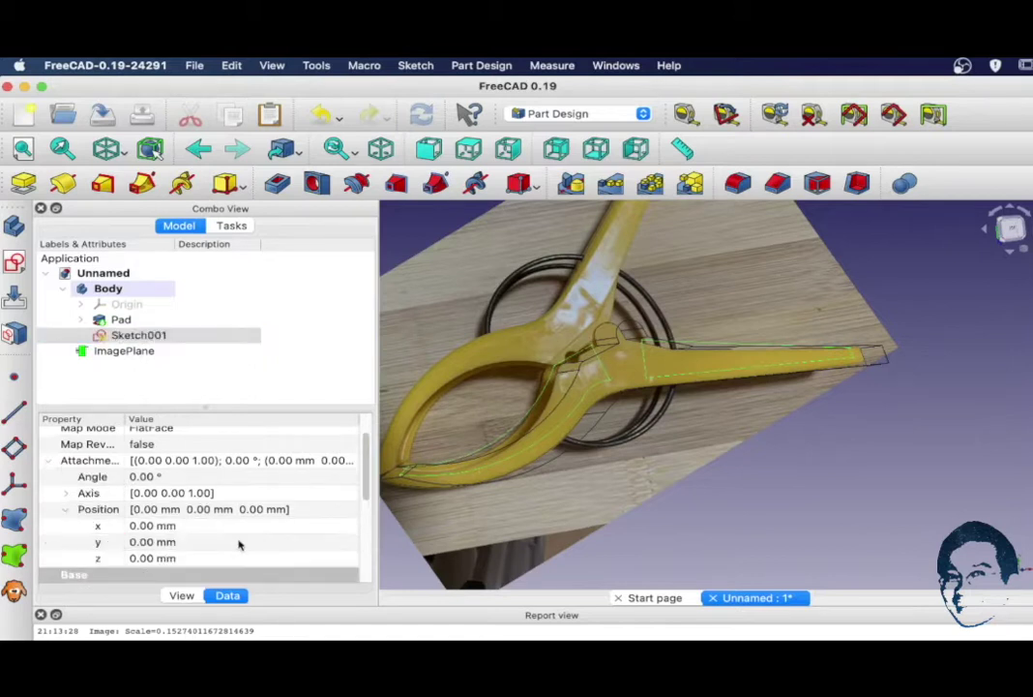
click(207, 560)
text(3)
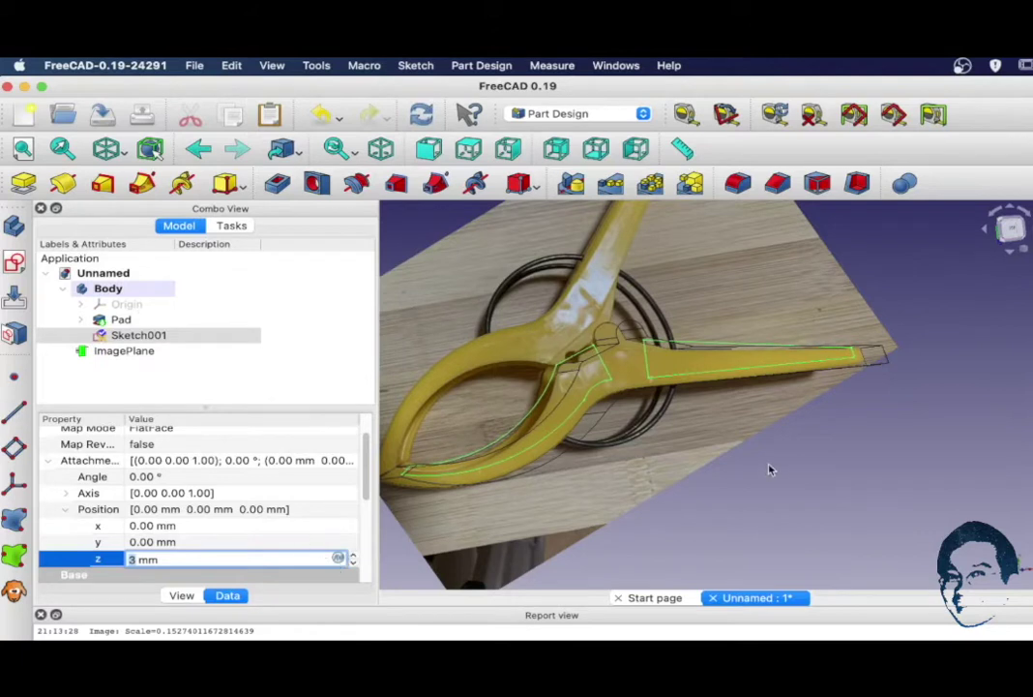
mouse_move(770, 471)
middle_down()
mouse_move(722, 385)
mouse_move(729, 399)
middle_up()
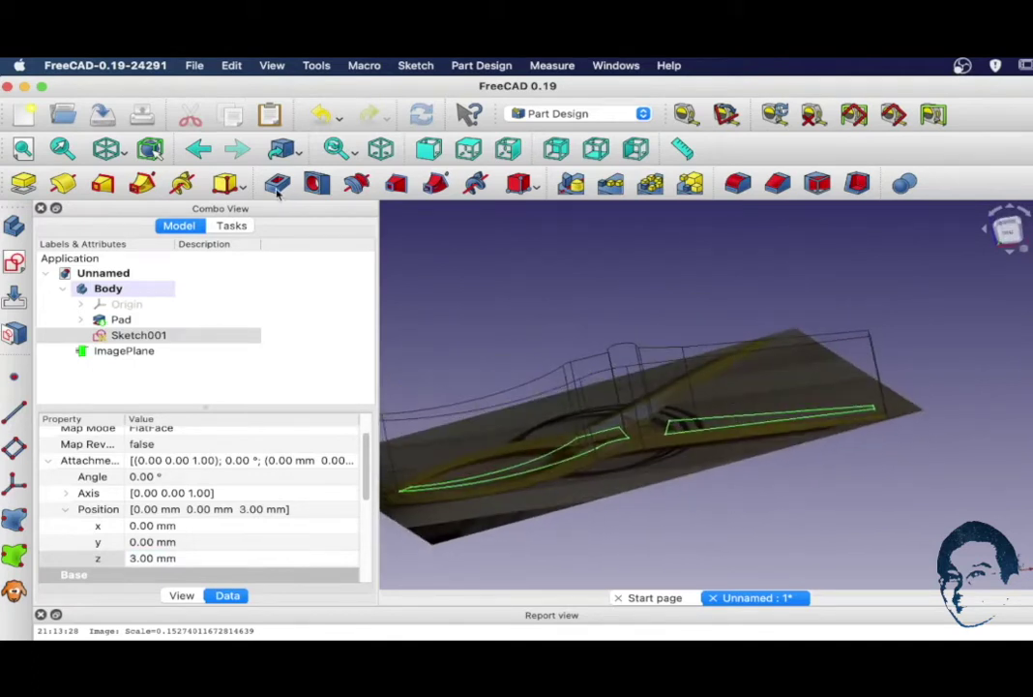
Step: Pocket the second sketch with a length of 22 mm in the reversed direction
click(277, 184)
click(132, 398)
drag(210, 358, 194, 362)
text(22)
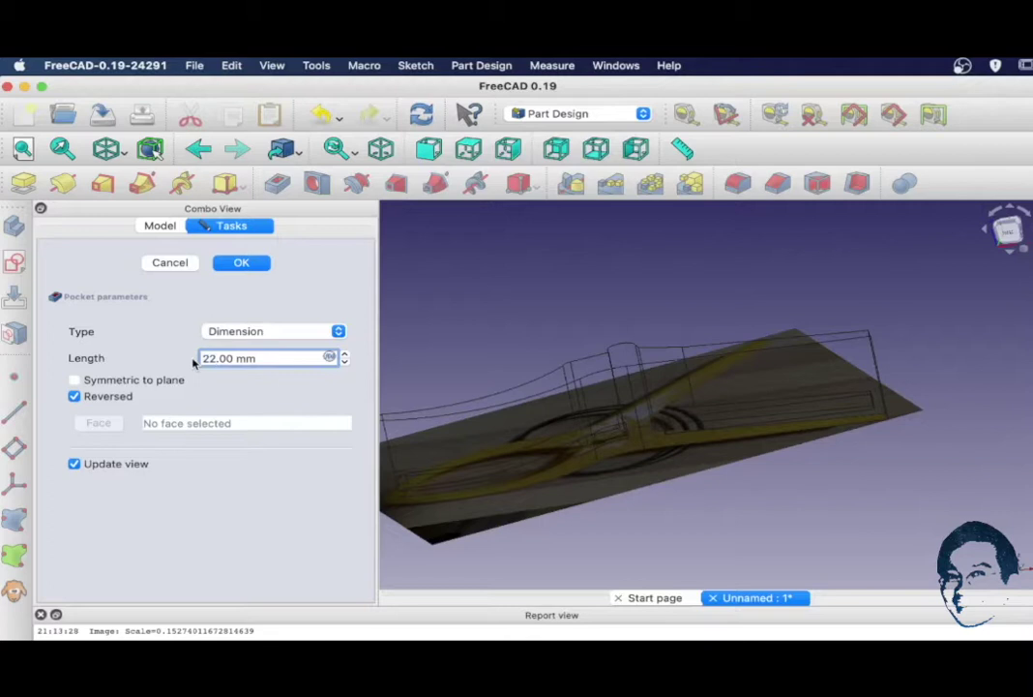
key(Return)
Step: Set the display mode back to As is and select the handle's flat outer face
click(120, 150)
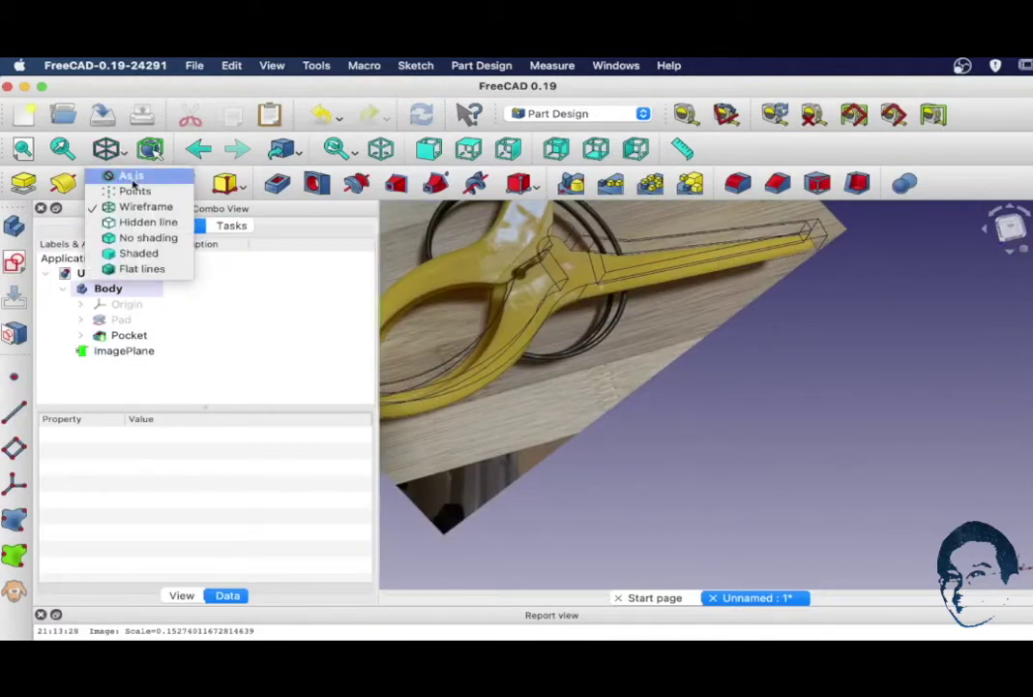
click(131, 177)
mouse_move(489, 281)
middle_down()
mouse_move(573, 356)
mouse_move(590, 357)
mouse_move(607, 319)
mouse_move(544, 312)
mouse_move(527, 338)
mouse_move(537, 360)
mouse_move(505, 360)
mouse_move(551, 306)
mouse_move(533, 299)
mouse_move(553, 330)
mouse_move(585, 310)
mouse_move(621, 340)
mouse_move(489, 277)
middle_up()
click(867, 319)
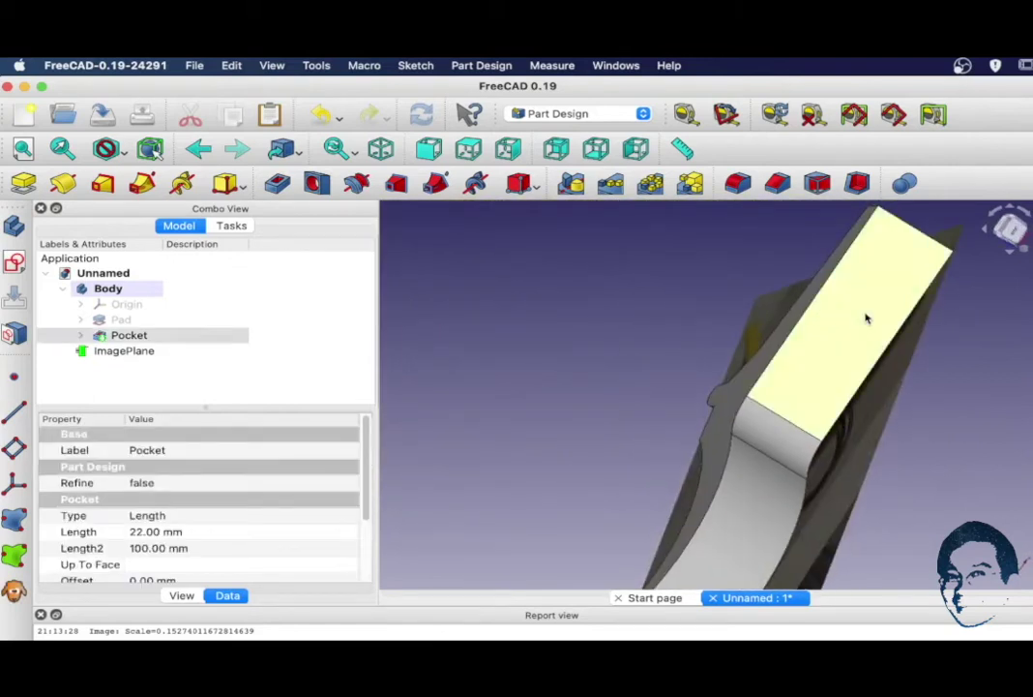
Step: Start a sketch on the handle's flat outer face and draw four stacked horizontal lines
click(15, 262)
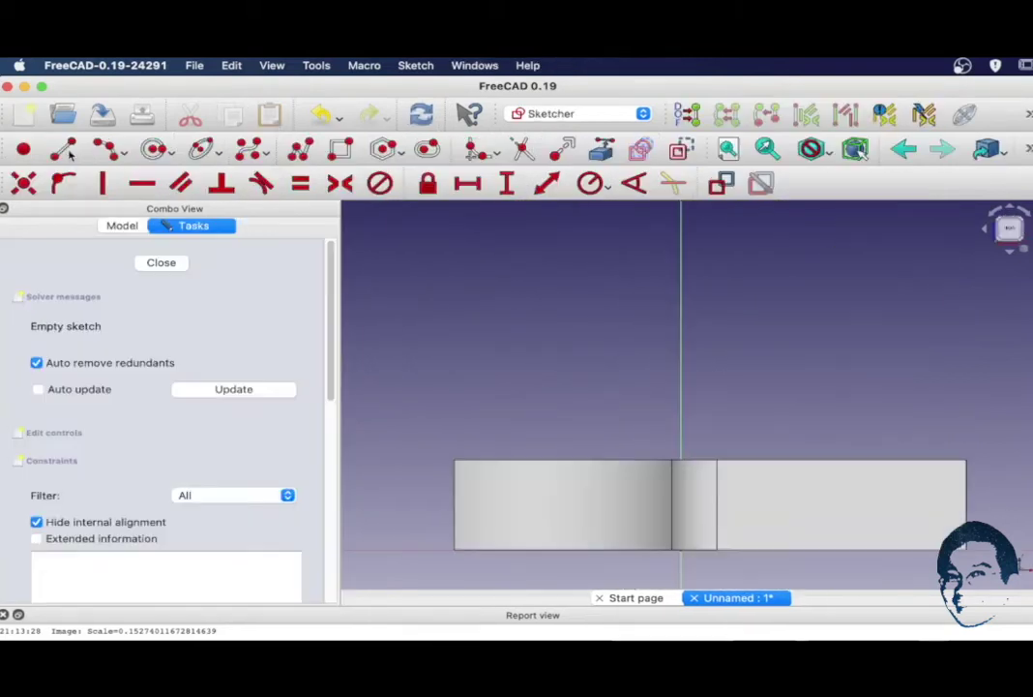
click(772, 484)
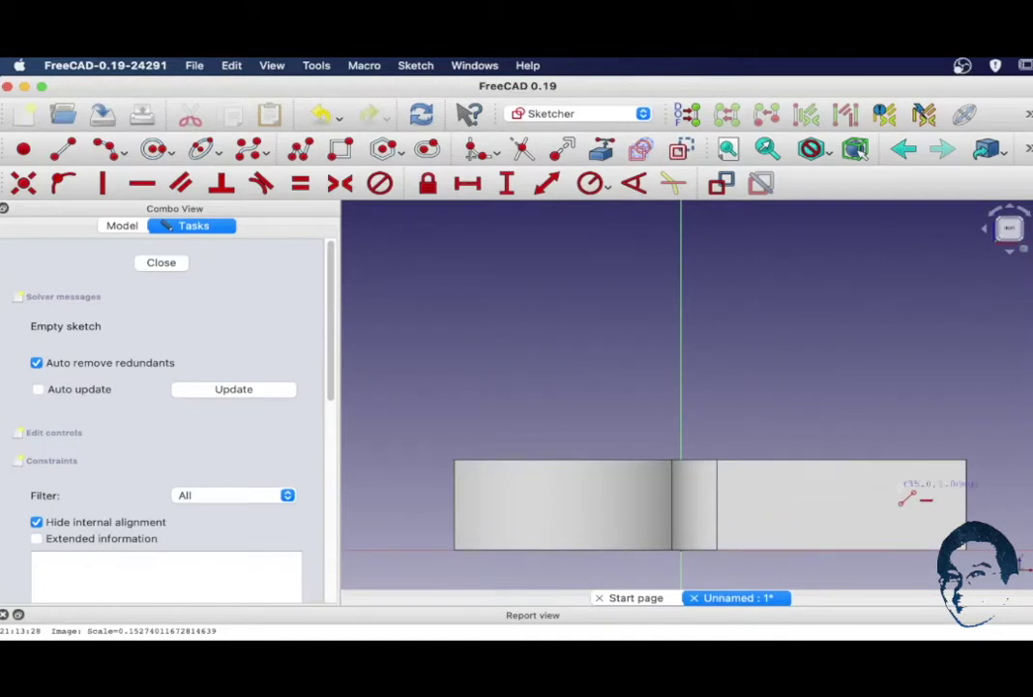
click(892, 484)
click(893, 499)
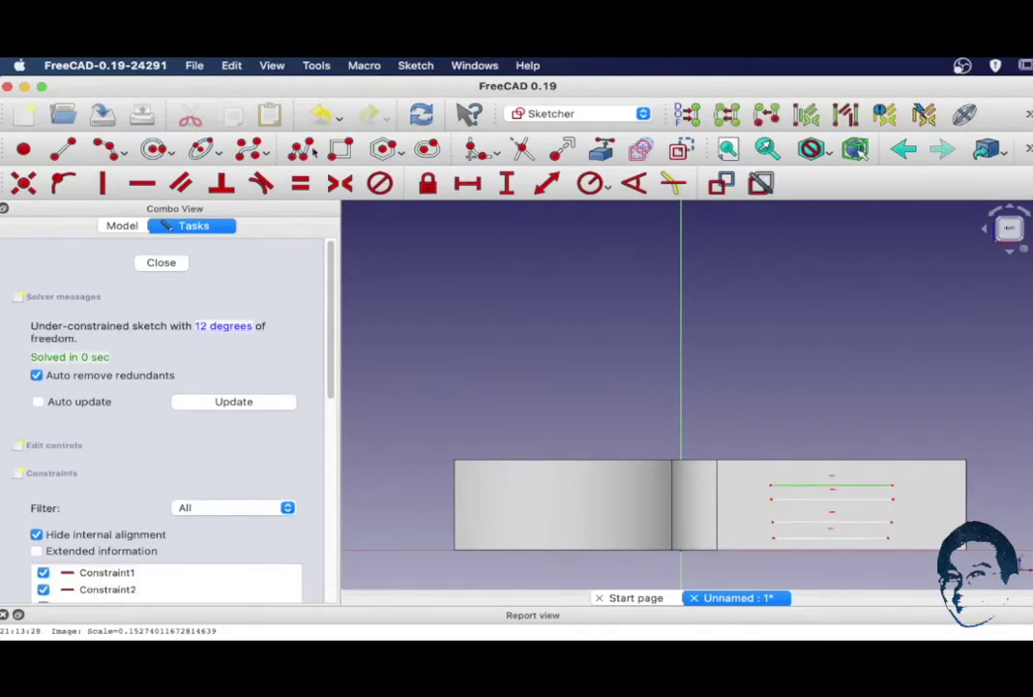
Step: Set the uppermost line's horizontal length to 30 mm and make all four lines equal in length
click(471, 184)
text(32)
key(Return)
click(853, 485)
Step: Constrain the vertical spacing between the four lines to 3 mm, 7 mm and 3 mm, working downward
click(892, 486)
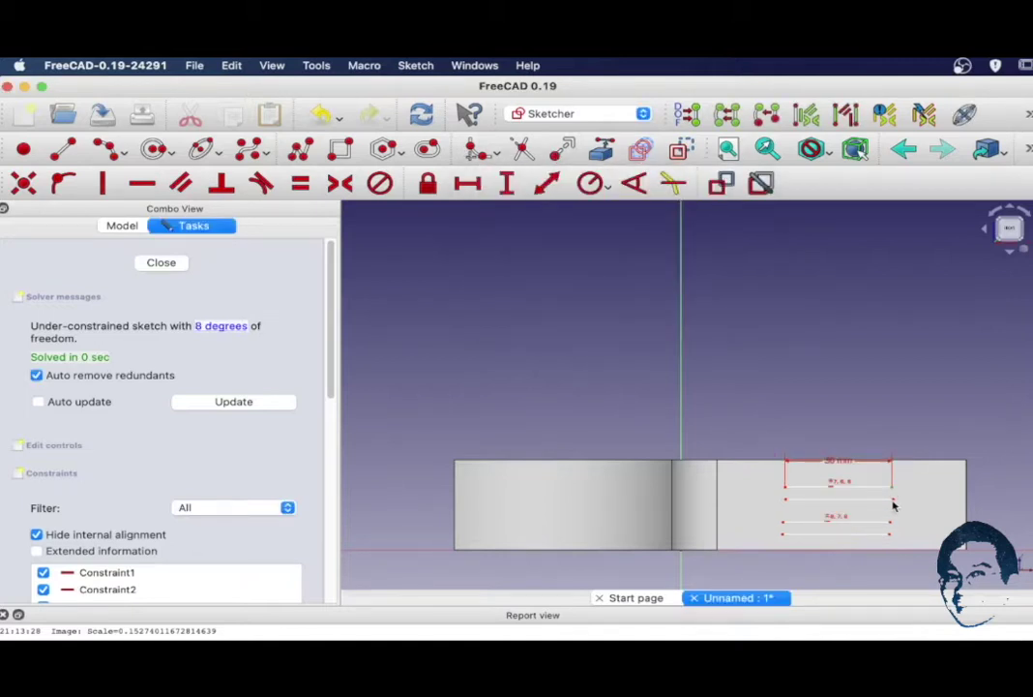
text(i3)
key(Return)
click(892, 498)
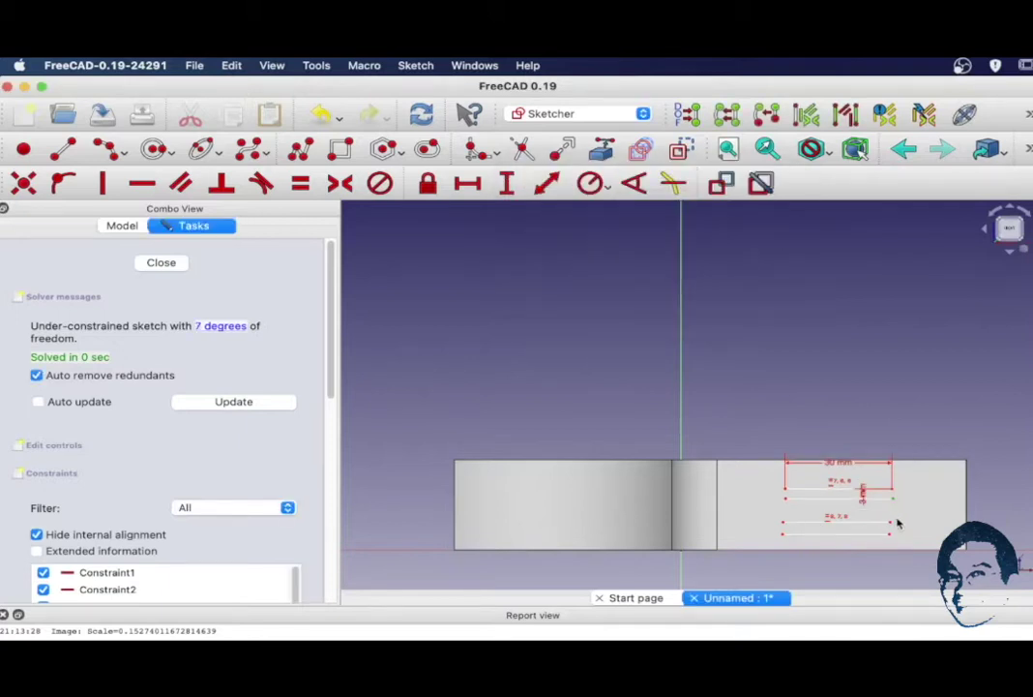
click(507, 181)
text(7)
click(761, 269)
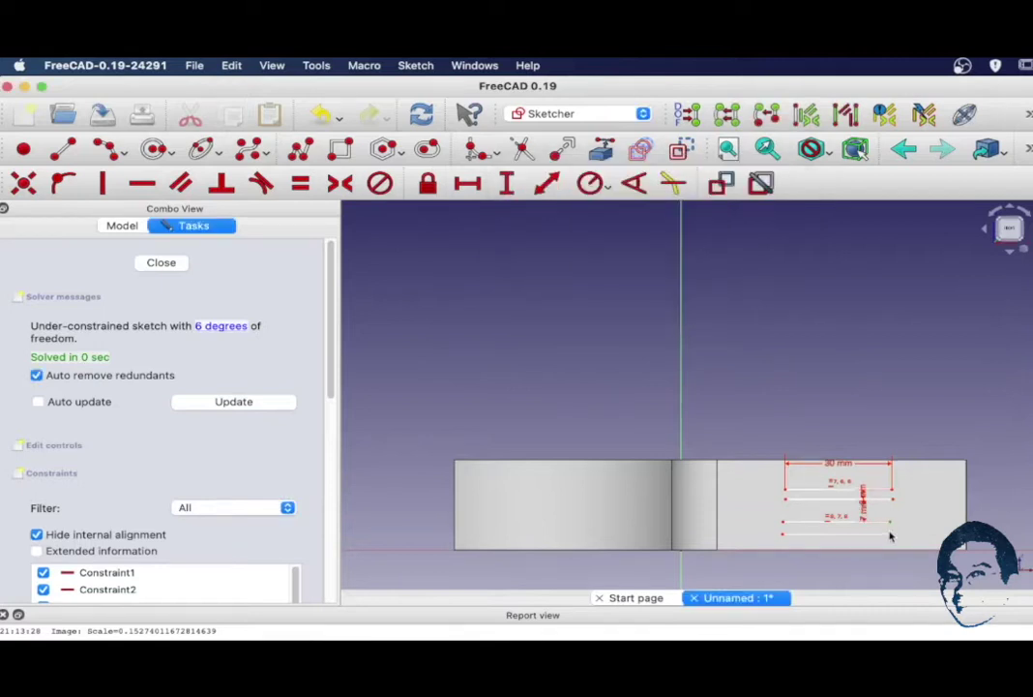
click(507, 182)
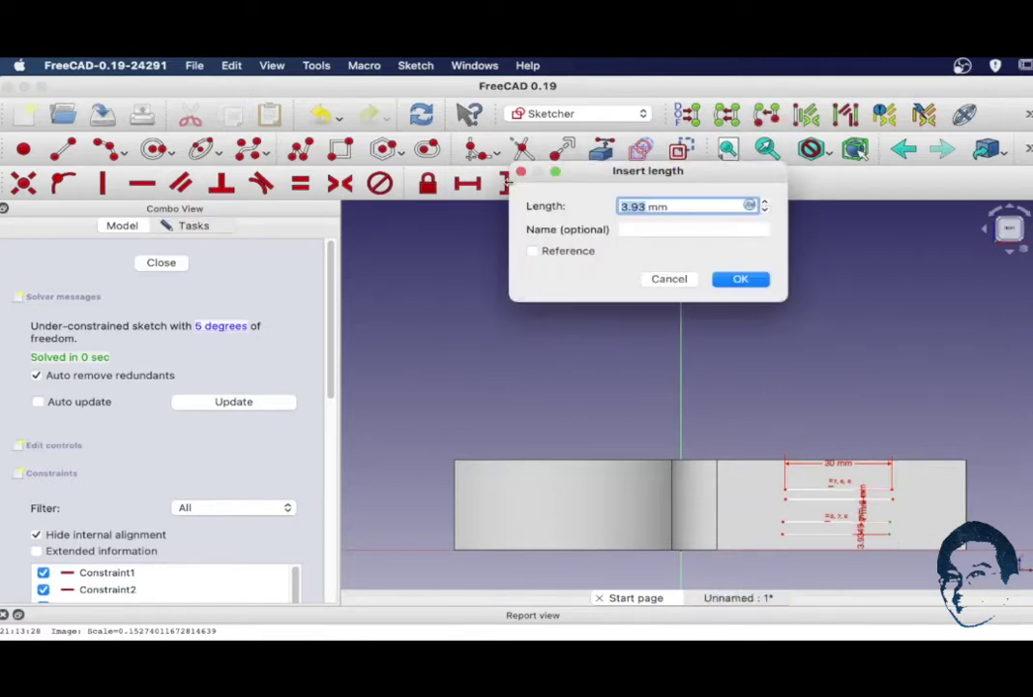
key(Return)
Step: Add a vertical construction line along the handle's end edge
click(967, 438)
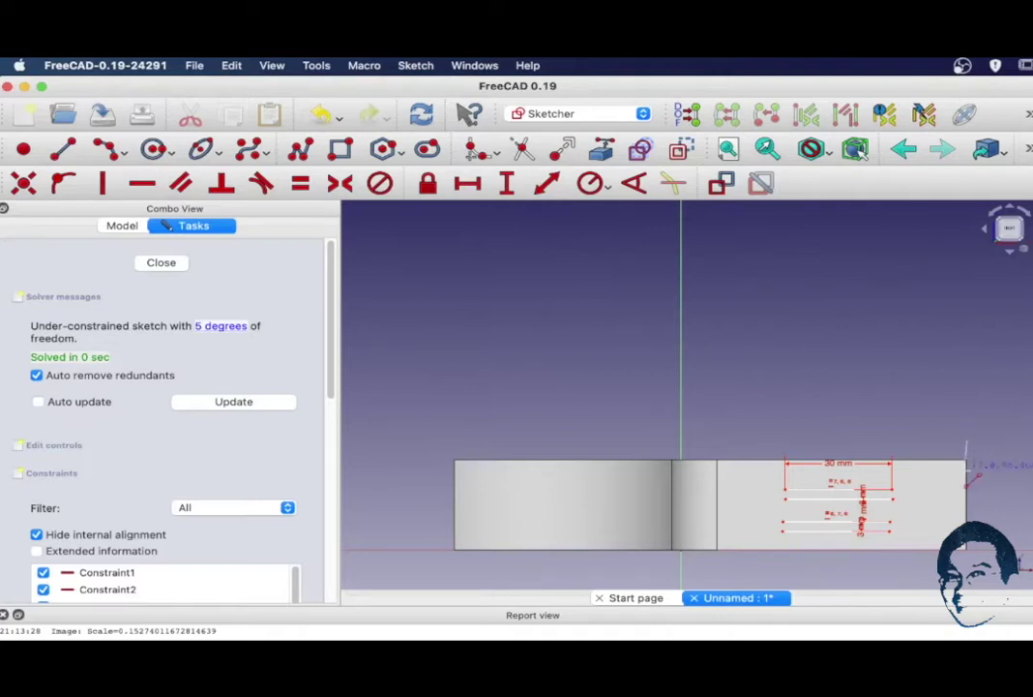
click(966, 509)
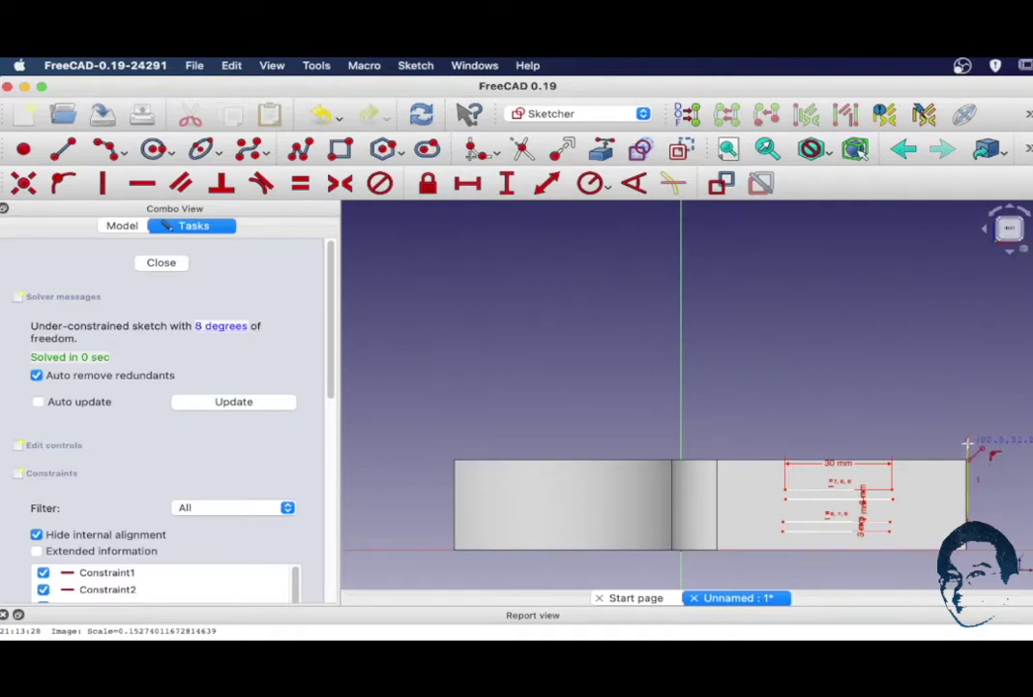
key(Escape)
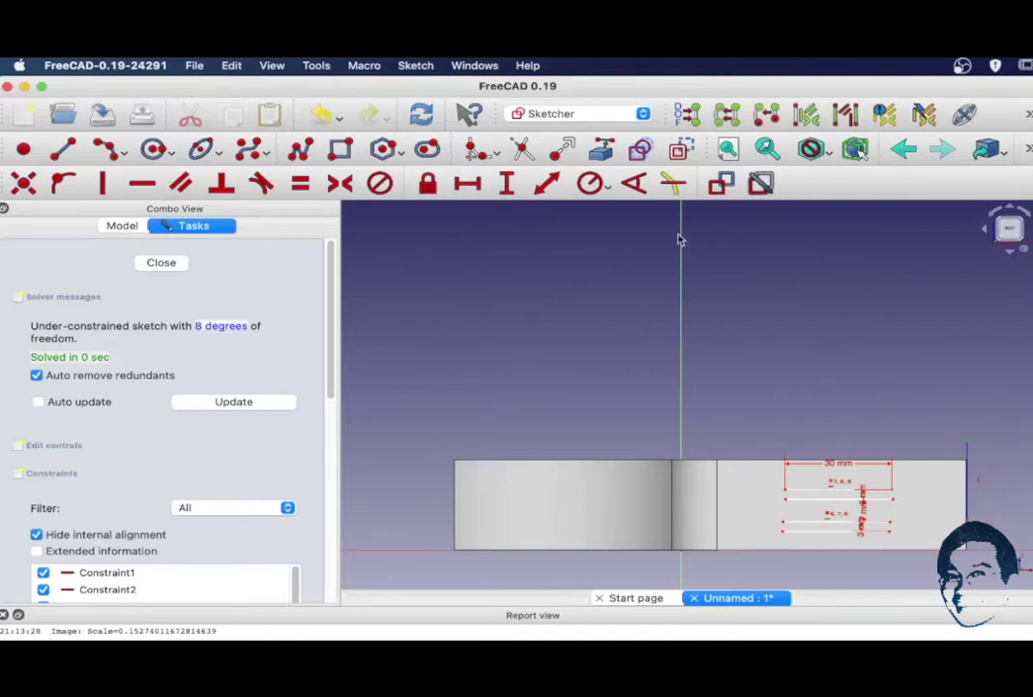
Step: Set the uppermost line's outer end 28 mm horizontally from the construction line and align the other lines' ends with it at 0 mm
click(467, 182)
text(28)
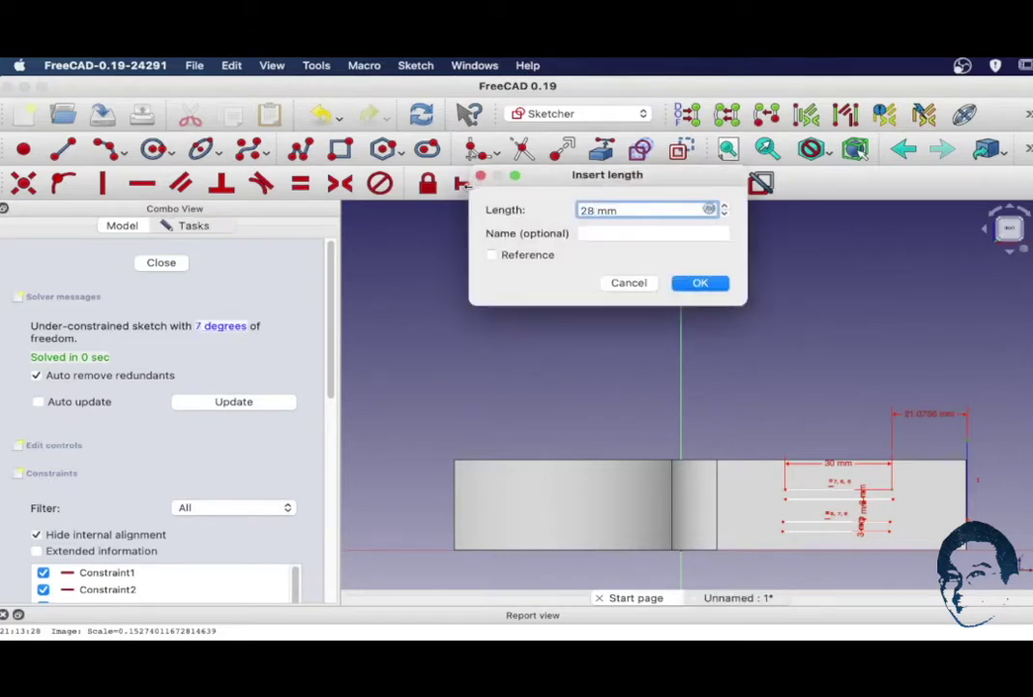
key(Return)
click(879, 491)
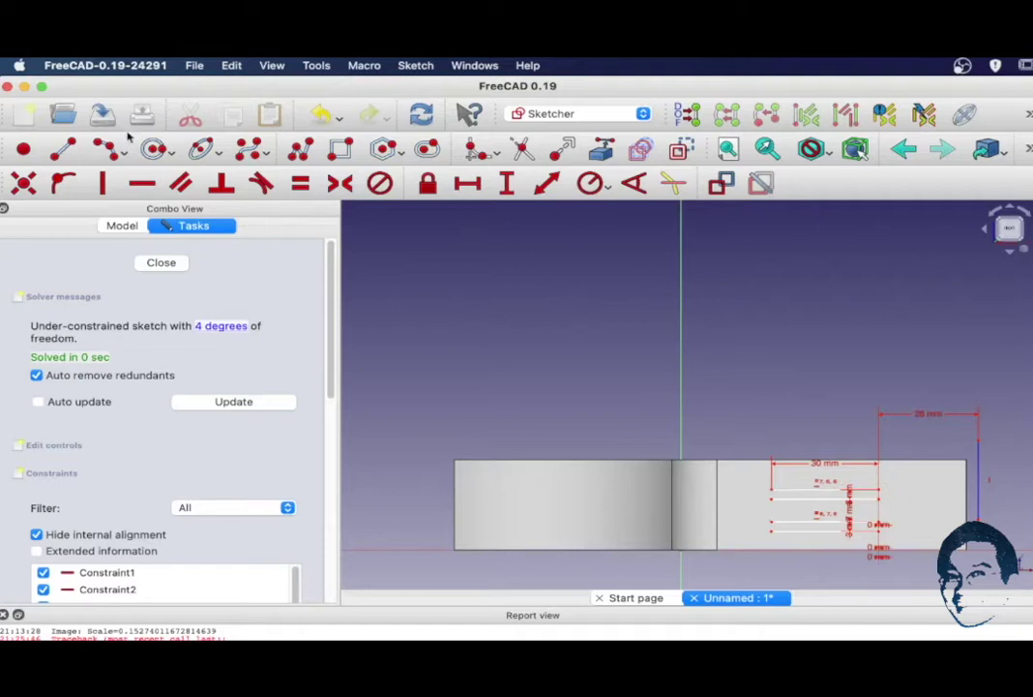
Step: Close both ends of the upper and lower line pairs with end arcs to form two rounded slots
scroll(876, 470, up, 5)
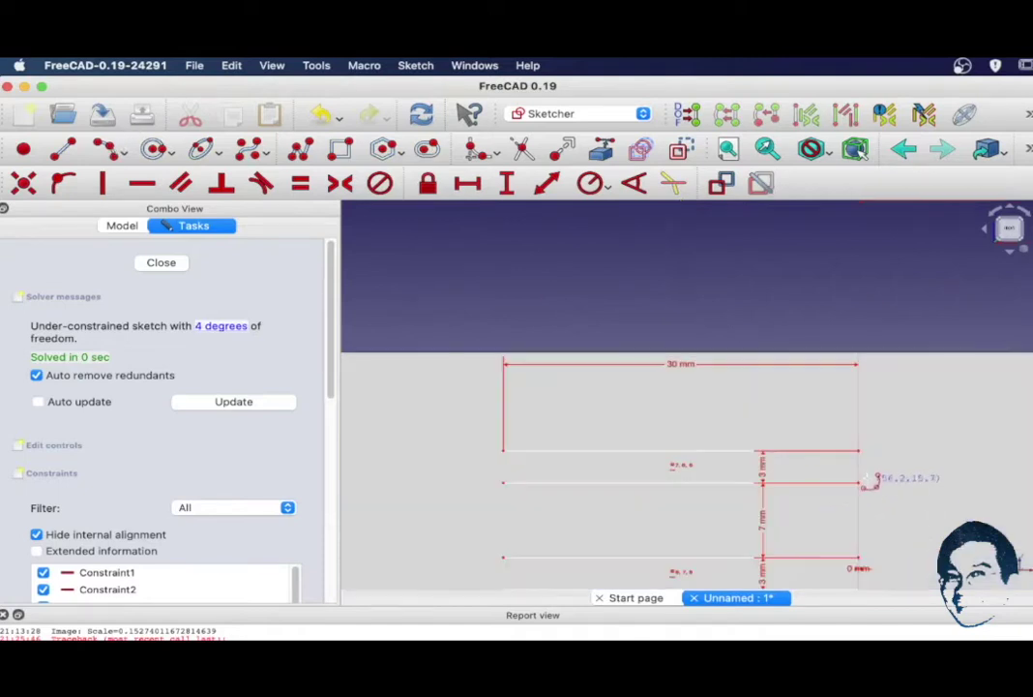
click(859, 451)
click(859, 484)
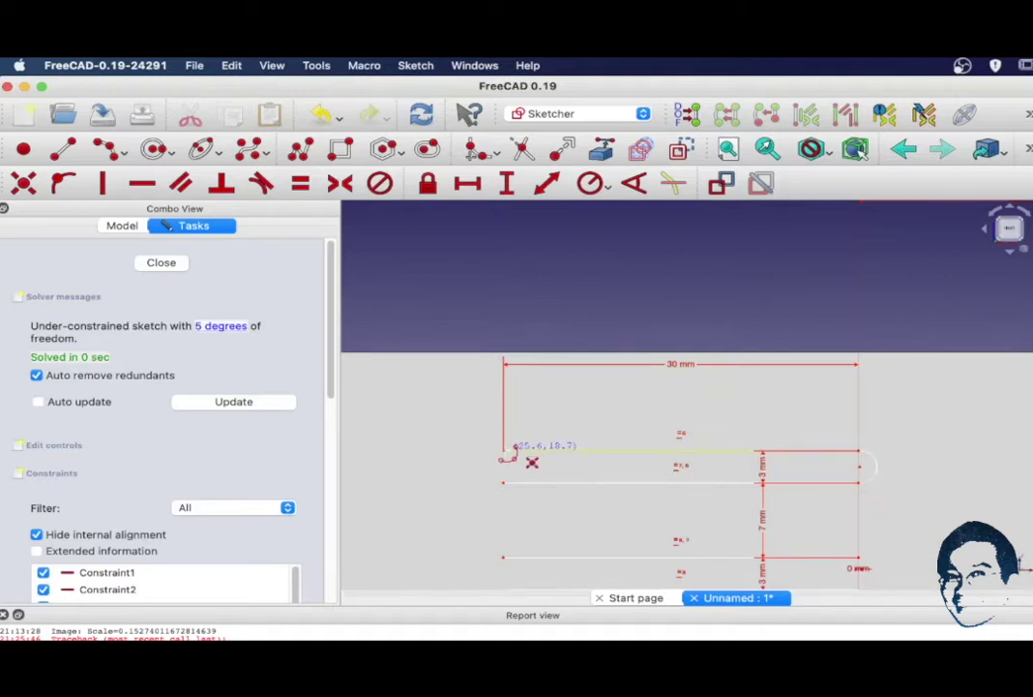
click(504, 451)
click(505, 487)
scroll(872, 563, down, 2)
click(866, 583)
click(874, 576)
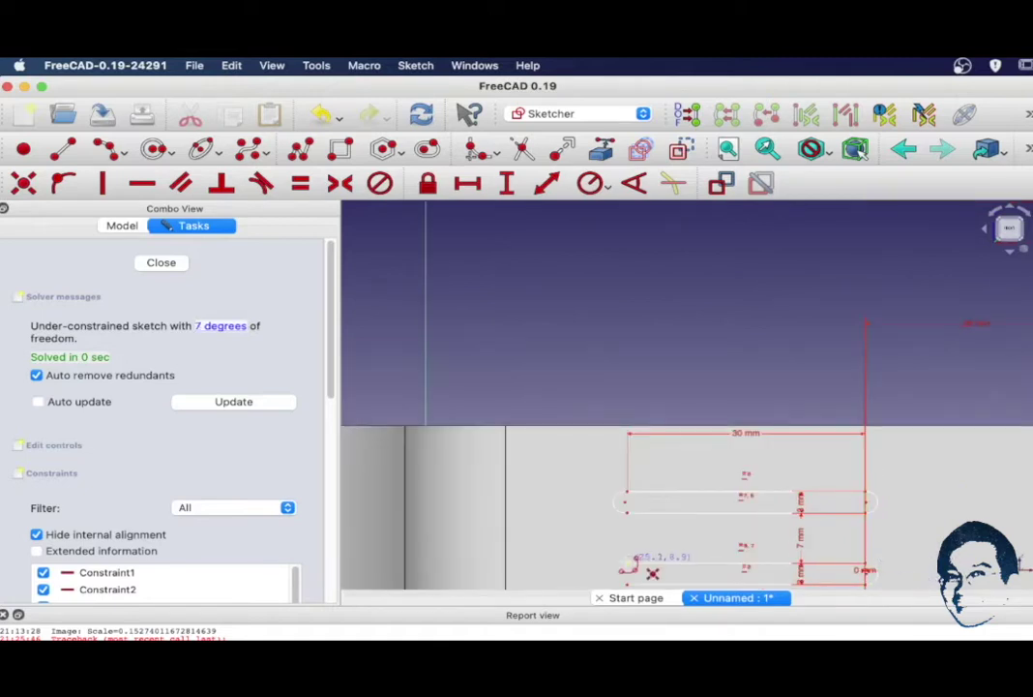
click(627, 563)
click(627, 584)
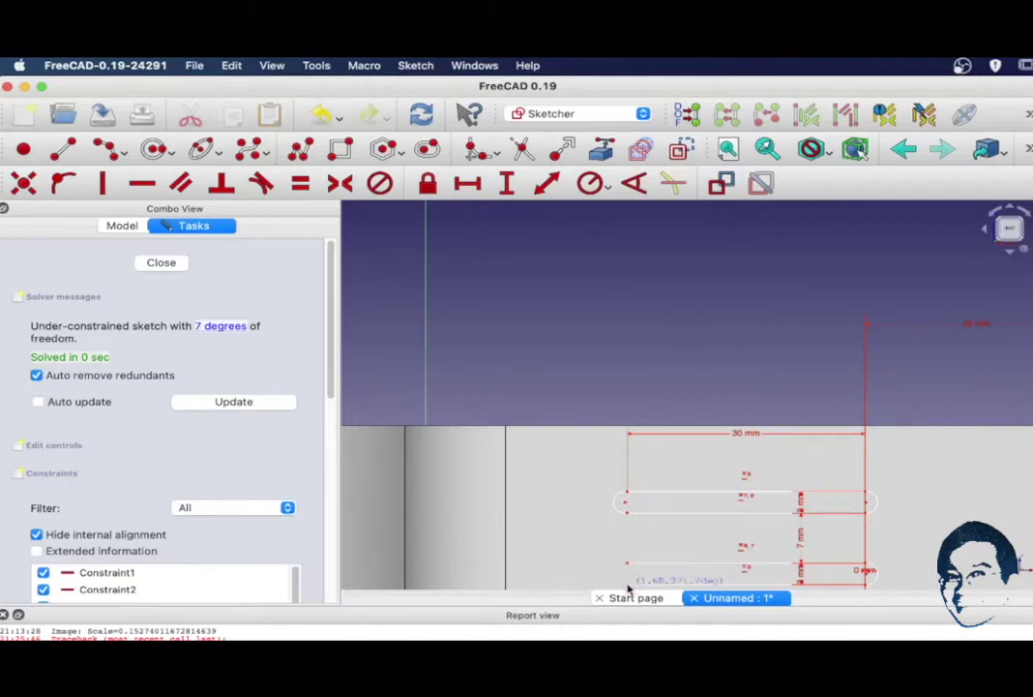
click(616, 575)
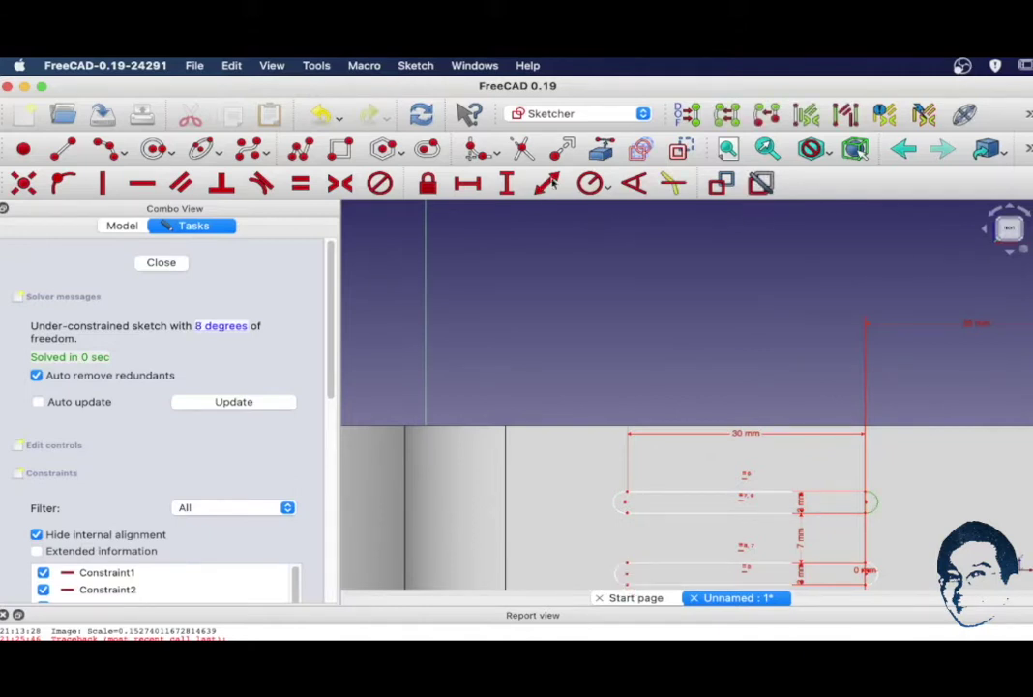
Step: Set the upper slot's outer end arc radius to 1.5 mm and make the other end arcs equal to it
click(588, 183)
key(Return)
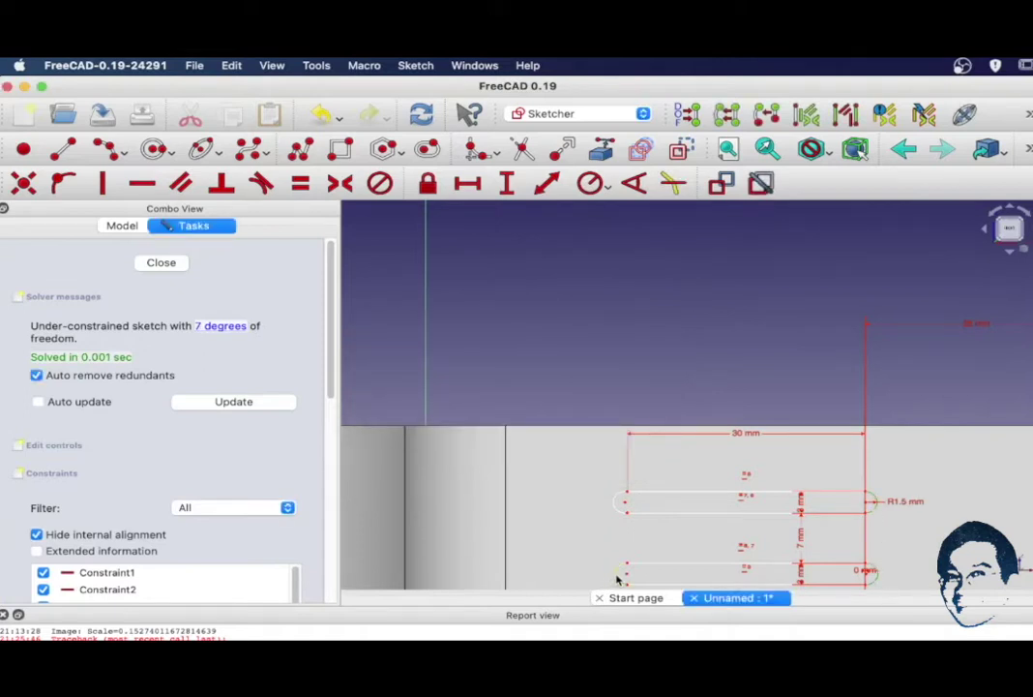
click(614, 505)
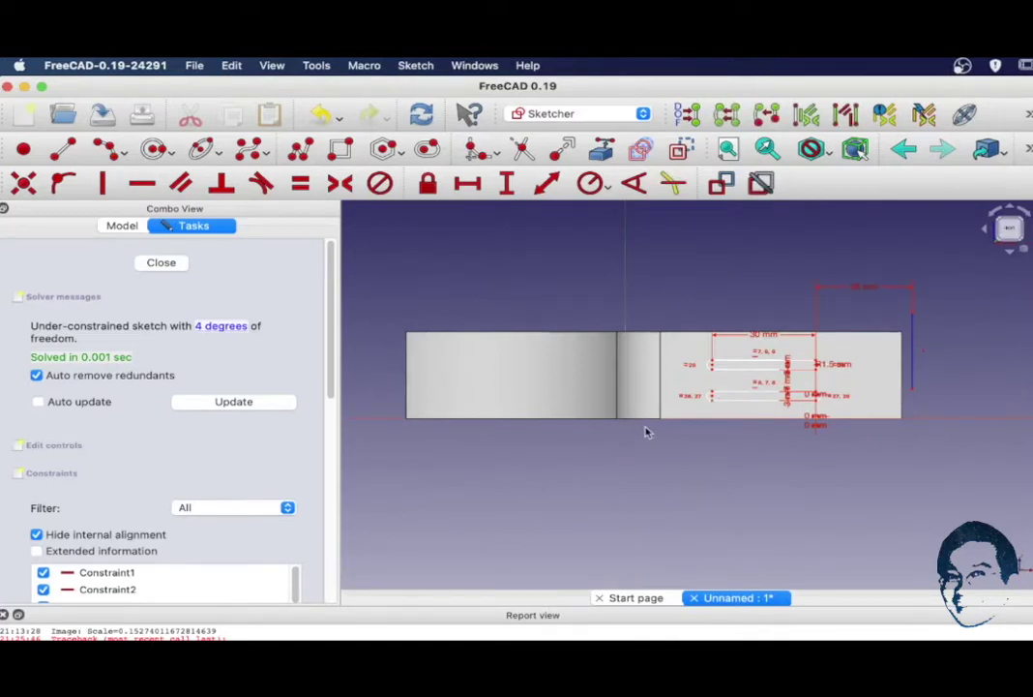
Step: Constrain the lower slot's bottom line 7.5 mm vertically from the horizontal axis
scroll(631, 430, up, 3)
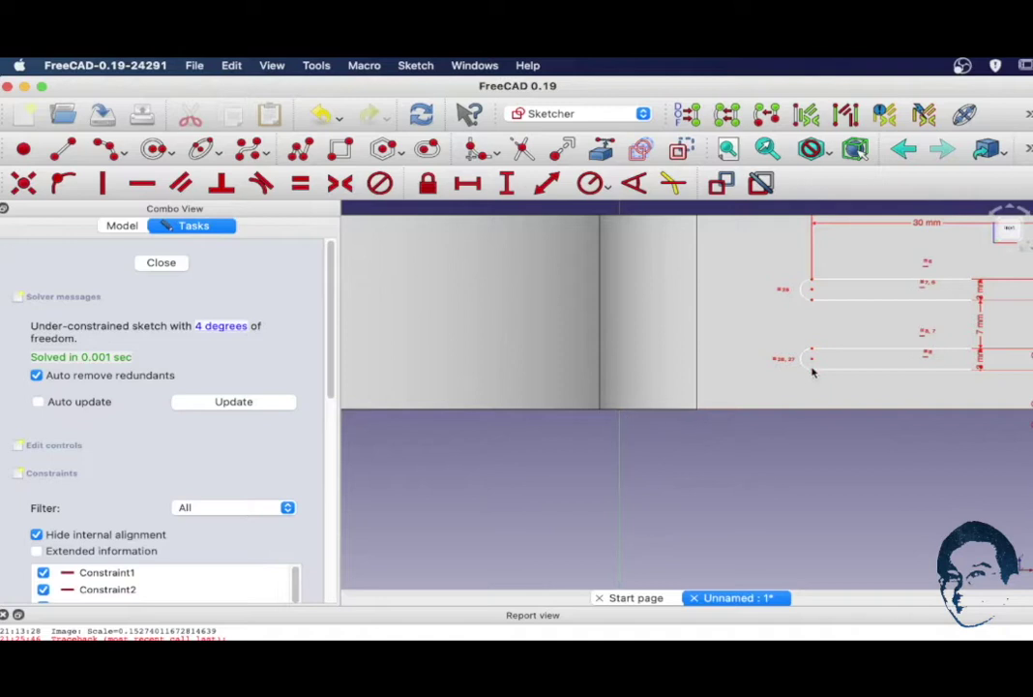
click(507, 184)
text(7)
key(Return)
Step: Set the horizontal distance between the origin and the construction line's lower endpoint to 80 mm
scroll(802, 385, down, 5)
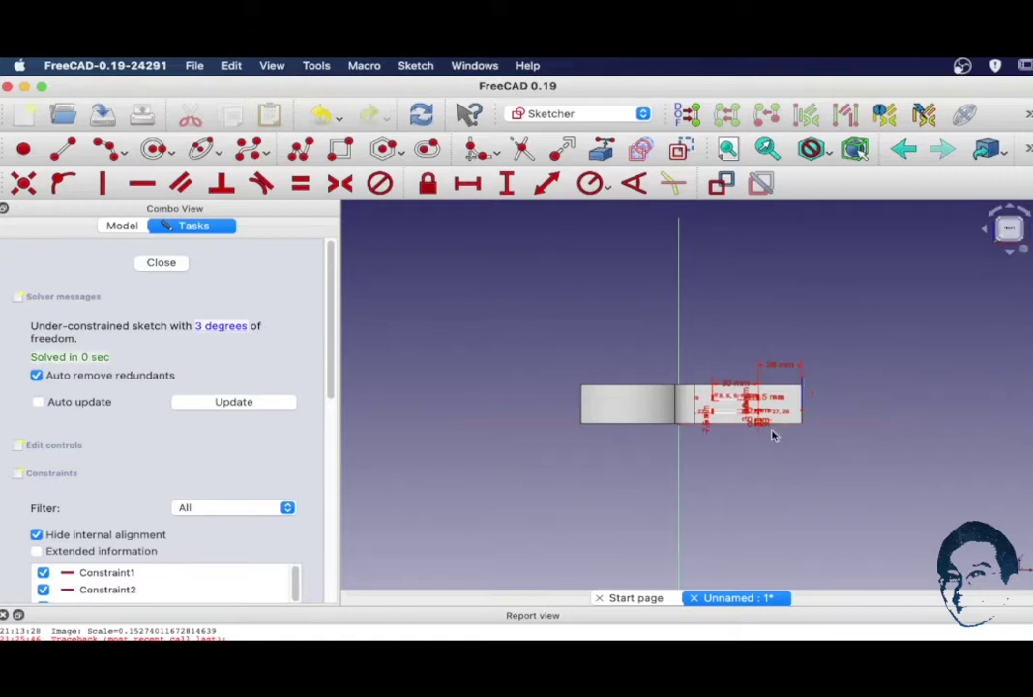
scroll(774, 435, up, 4)
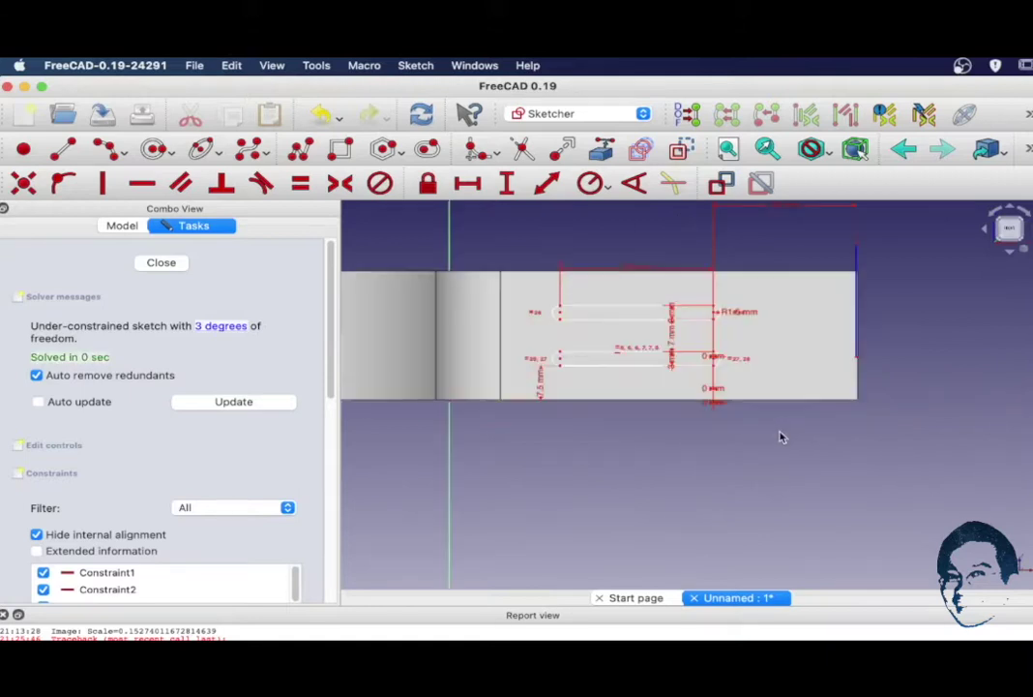
click(858, 358)
click(449, 401)
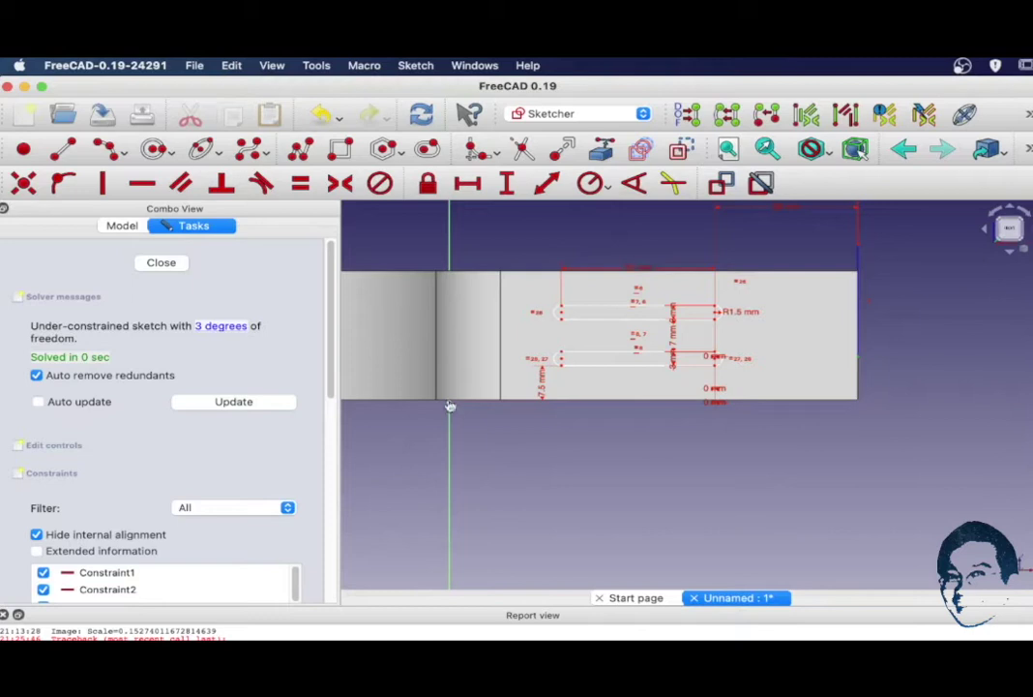
key(shift+h)
text(80)
key(Return)
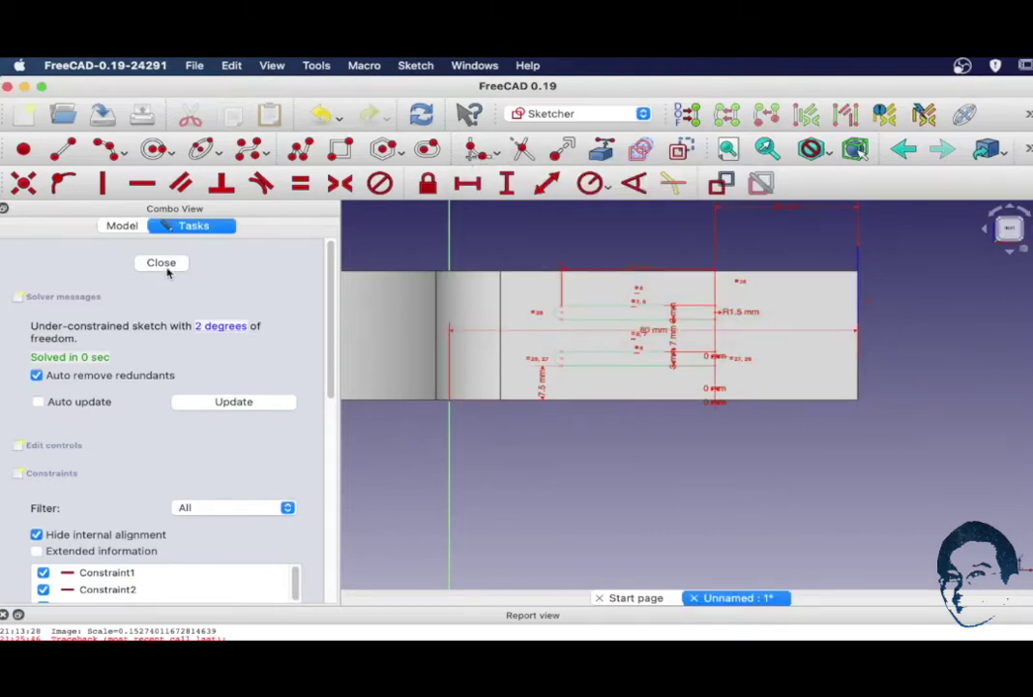
Step: Close the slot sketch and pocket the two slots into the handle
click(164, 269)
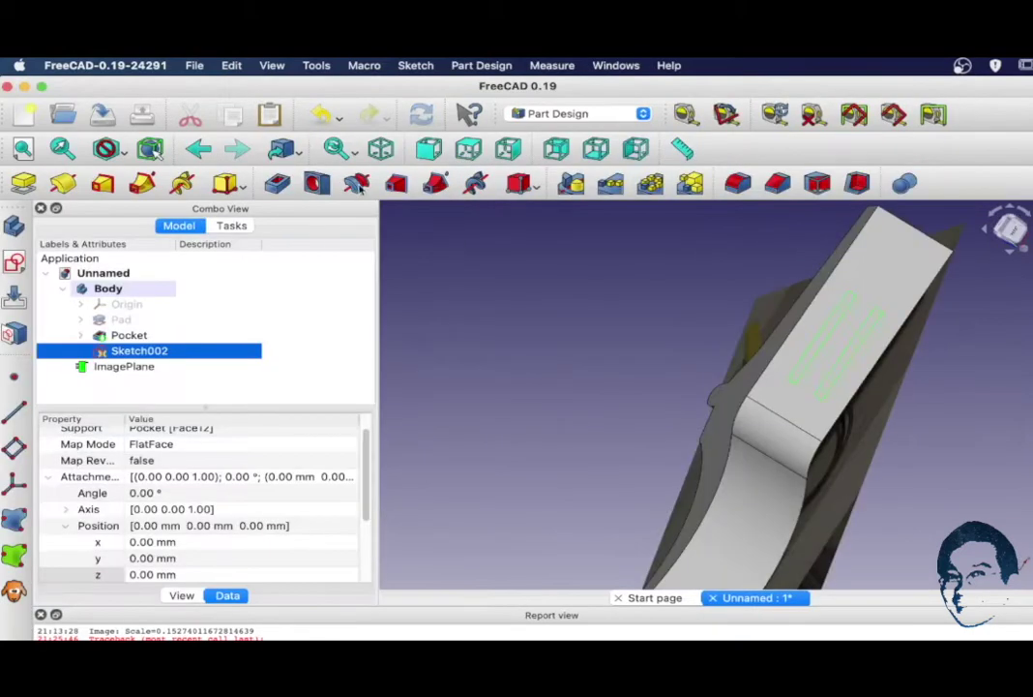
click(278, 184)
click(240, 262)
Step: Start a sketch on the slotted handle face and draw a narrow upright rectangle between the slots and the jaw-side edge
middle_drag(917, 415, 838, 358)
click(832, 355)
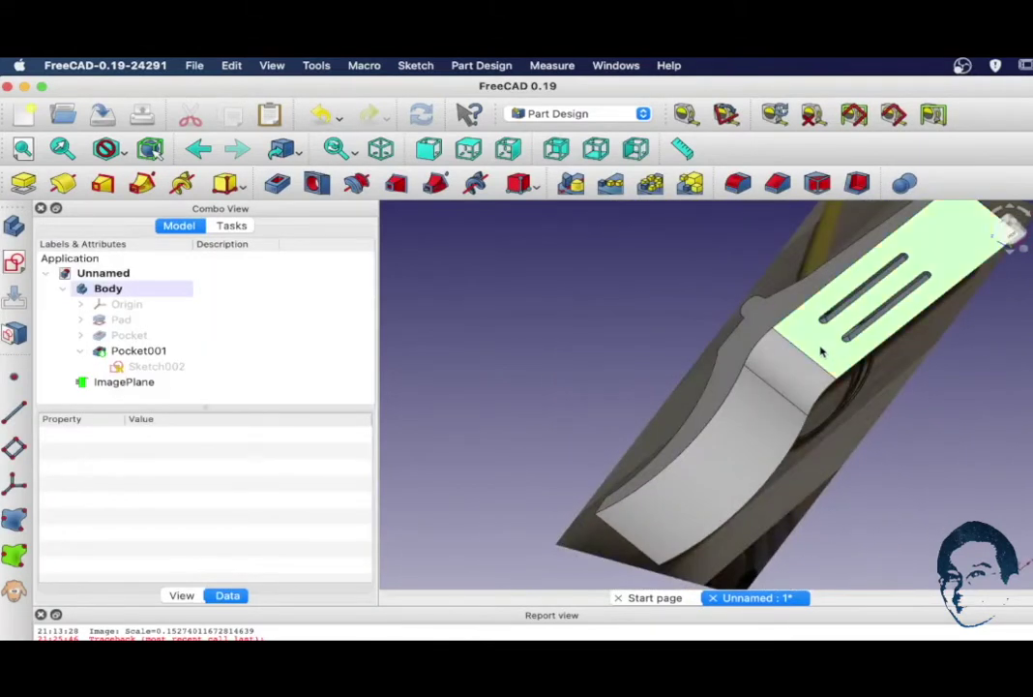
click(14, 262)
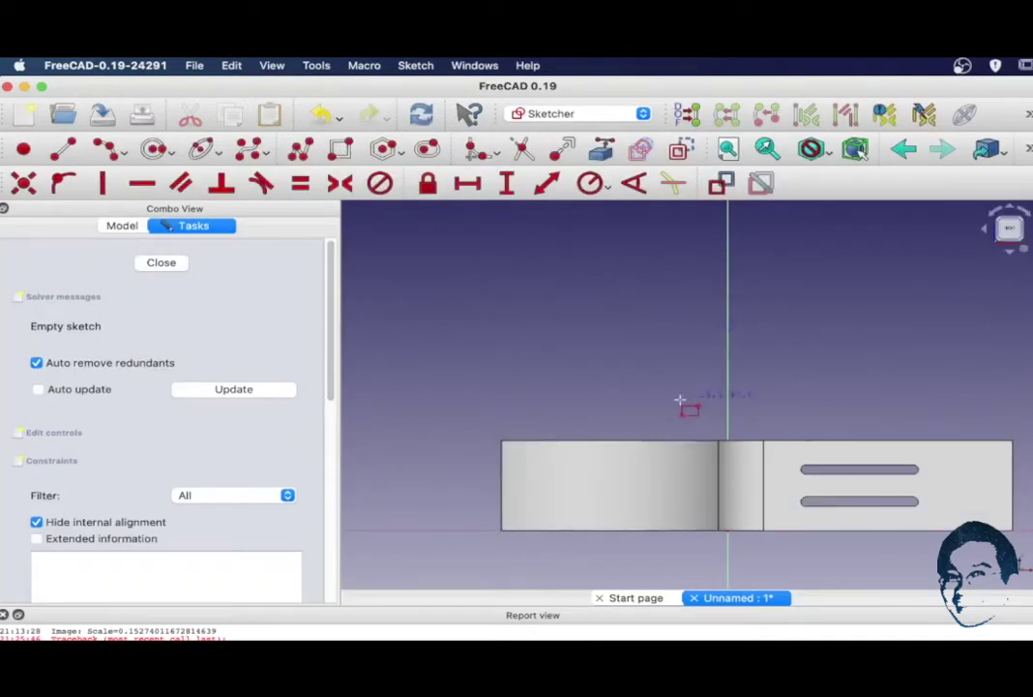
click(793, 525)
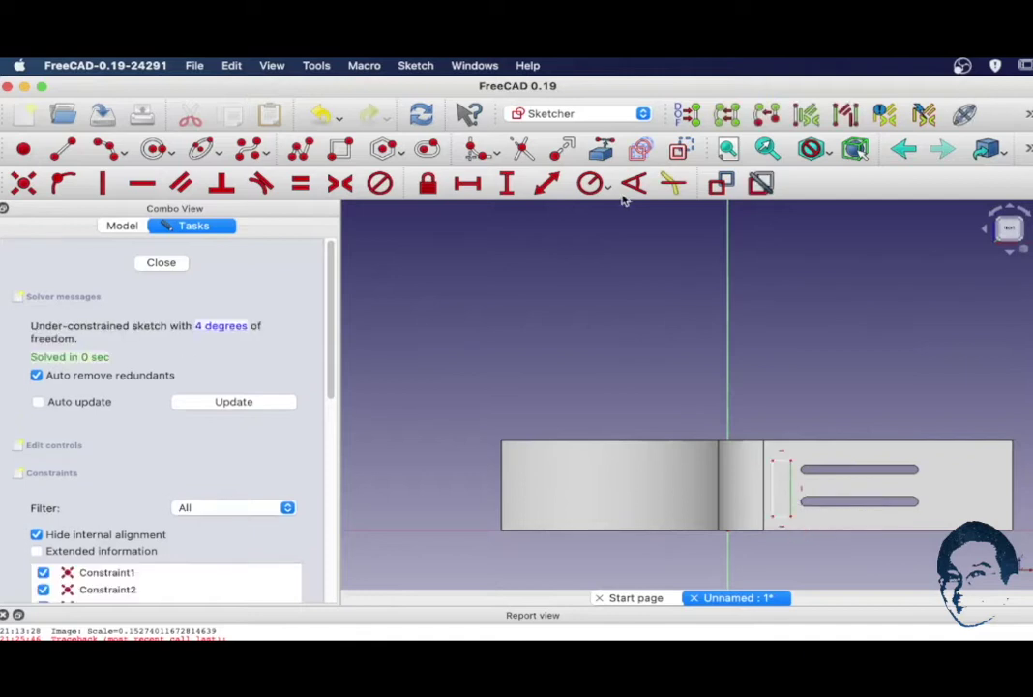
Step: Set the rectangle's height to 18 mm and its width to 6 mm
click(505, 184)
text(38)
key(Return)
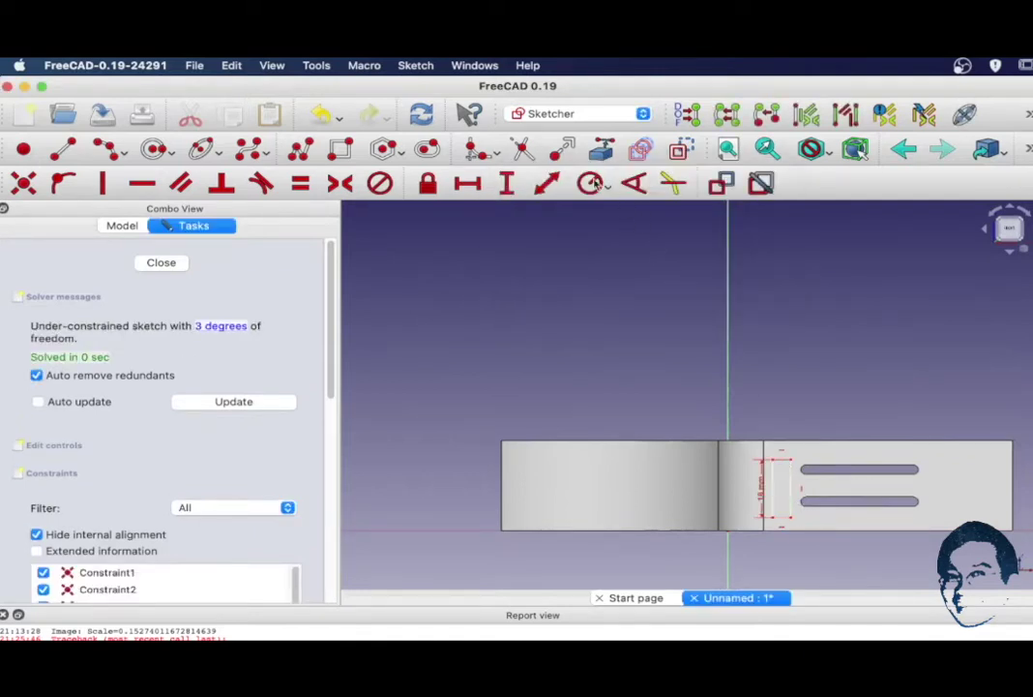
click(472, 183)
text(7)
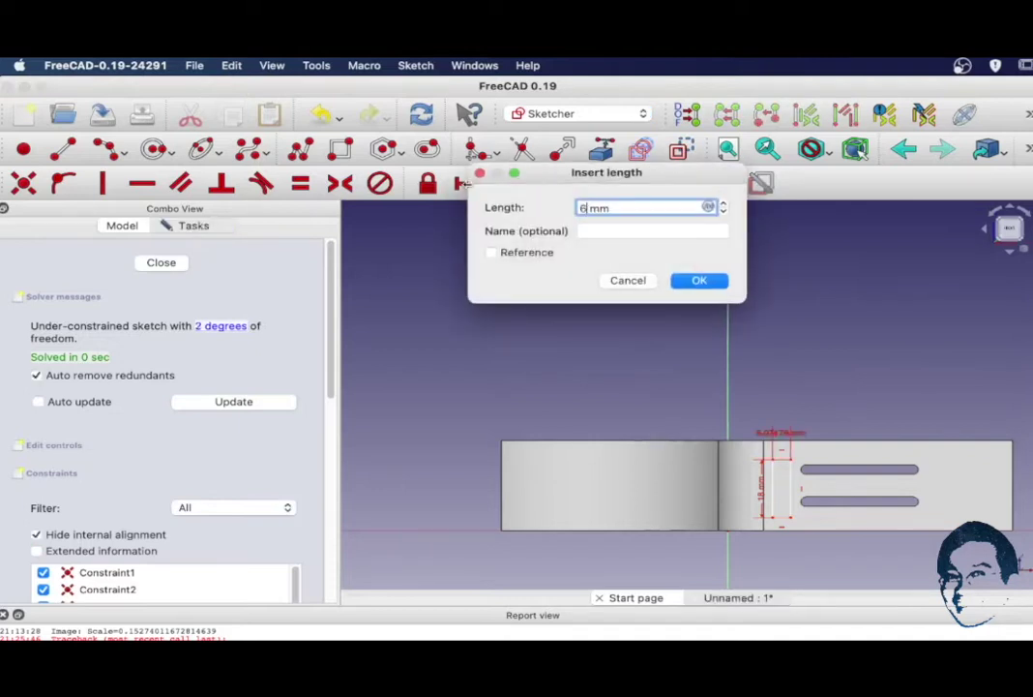
key(Return)
Step: Move the rectangle to the face's jaw-side edge and set its lower corner 5 mm vertically from the origin
drag(771, 489, 765, 488)
click(764, 516)
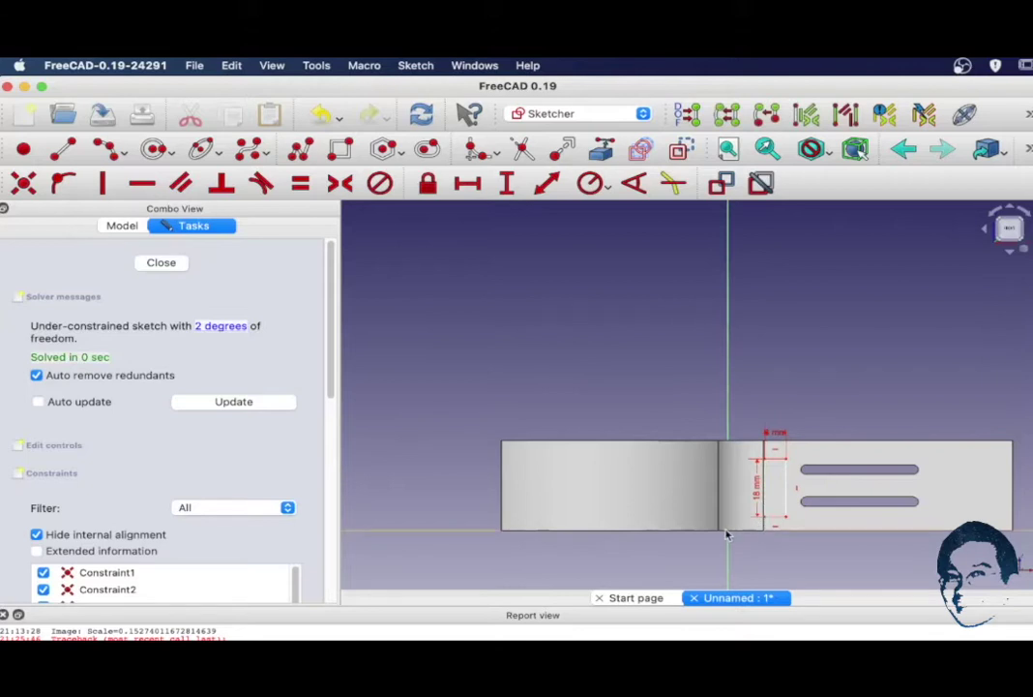
click(729, 534)
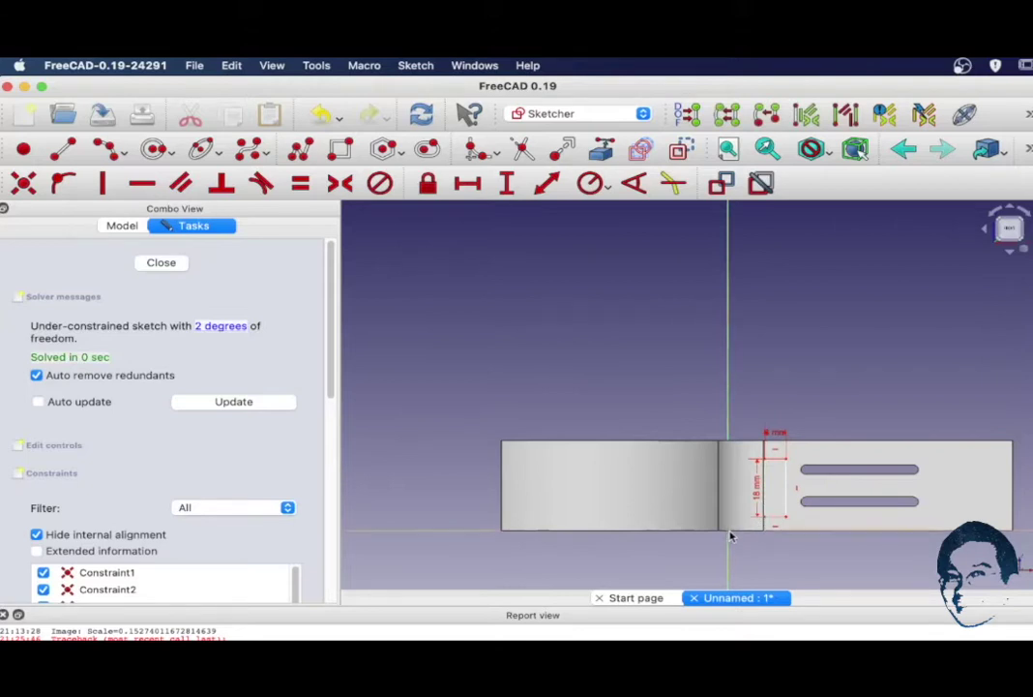
click(506, 183)
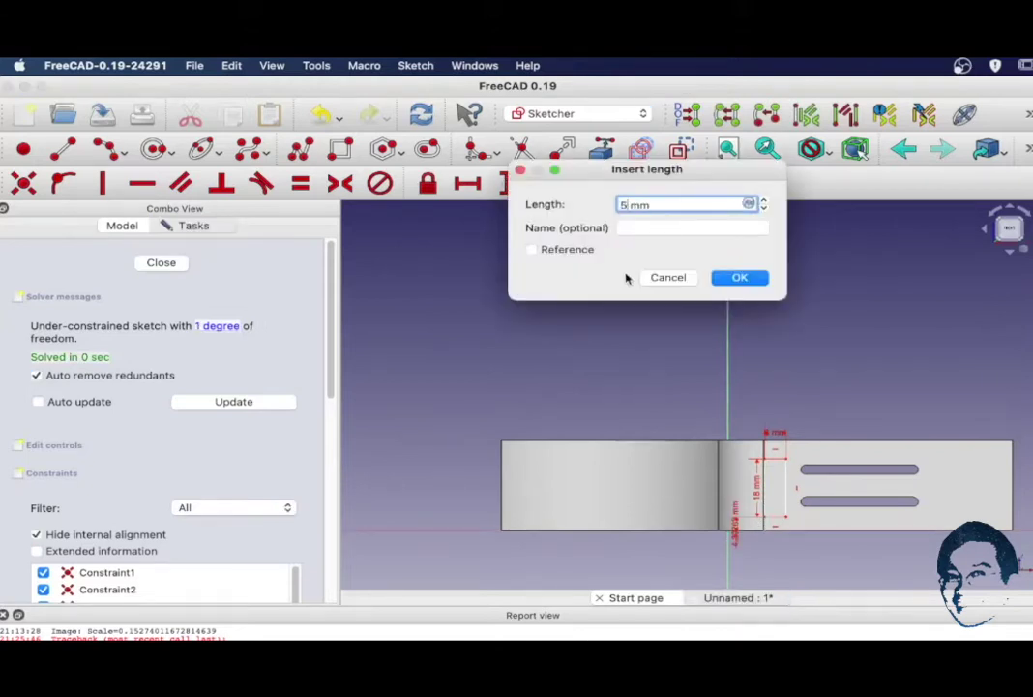
key(Return)
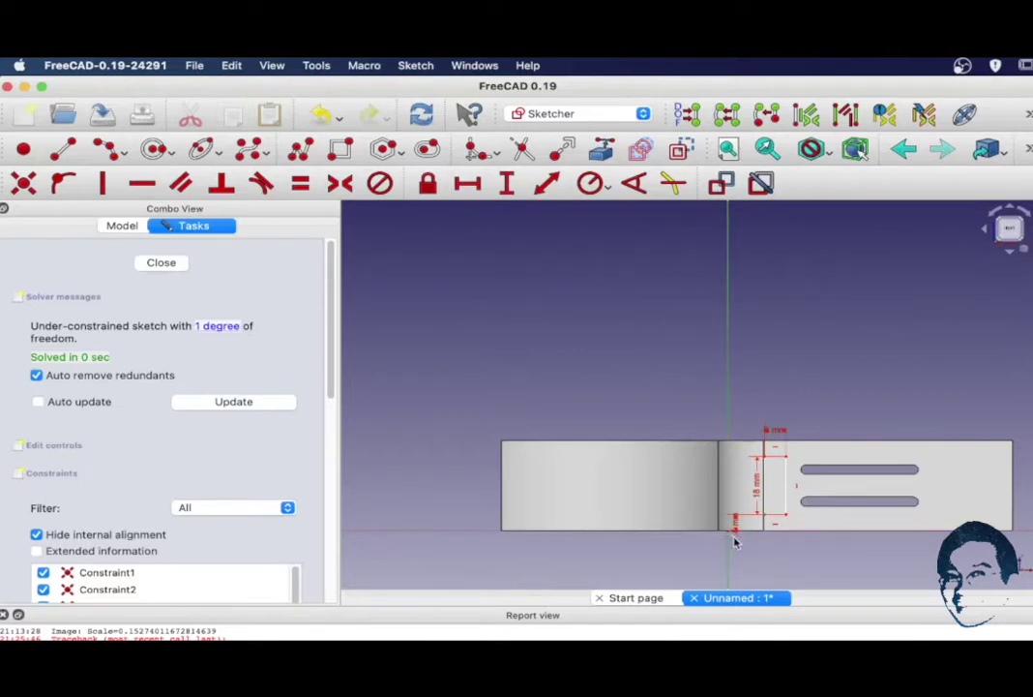
Step: Fix the rectangle's lower corner 10.35 mm horizontally from the sketch origin
click(729, 536)
click(764, 519)
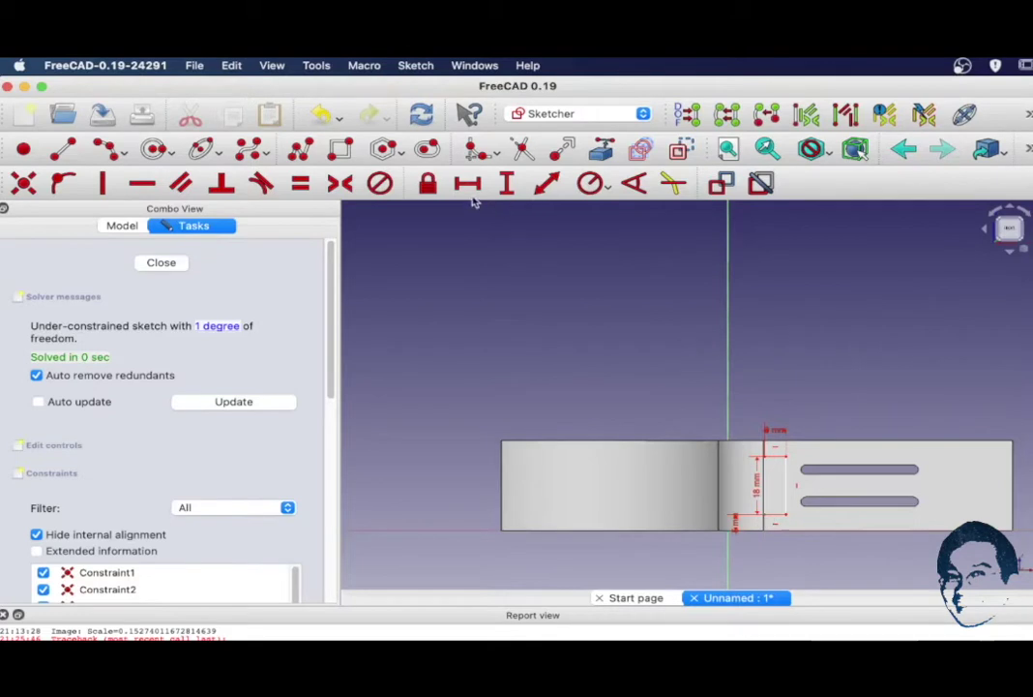
click(506, 183)
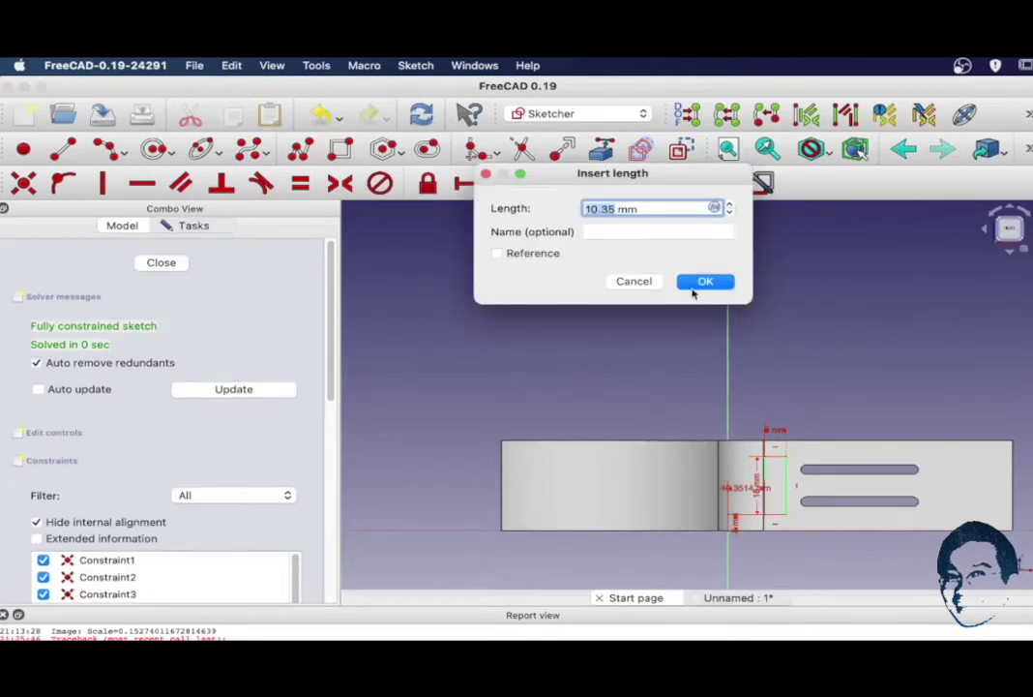
click(703, 285)
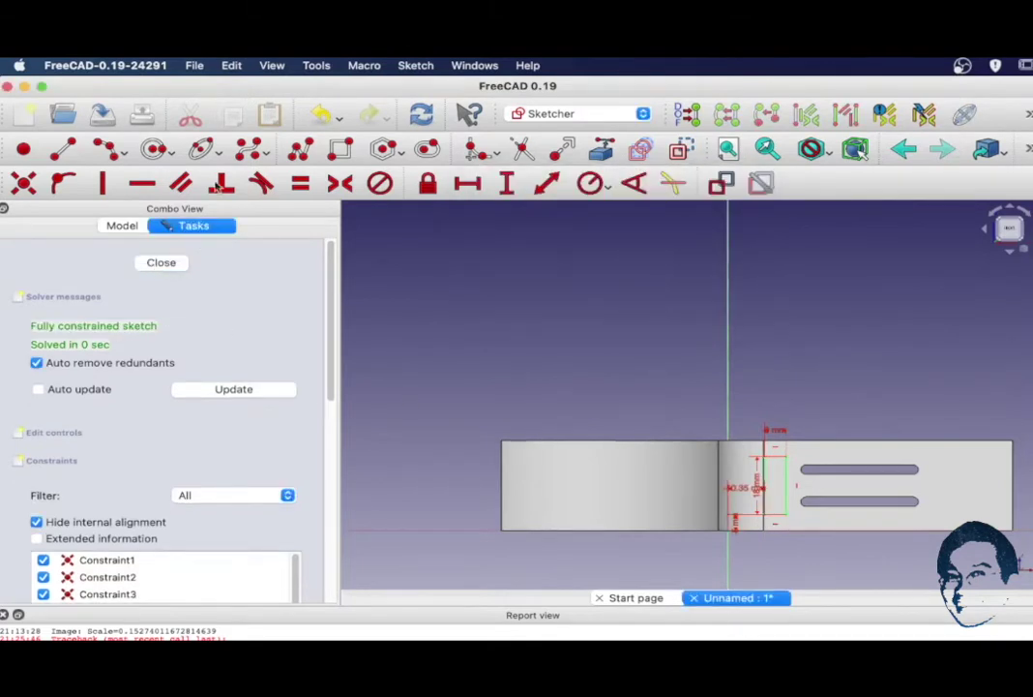
key(Escape)
Step: Close the rectangle sketch and pocket it 11 mm deep into the handle
click(278, 183)
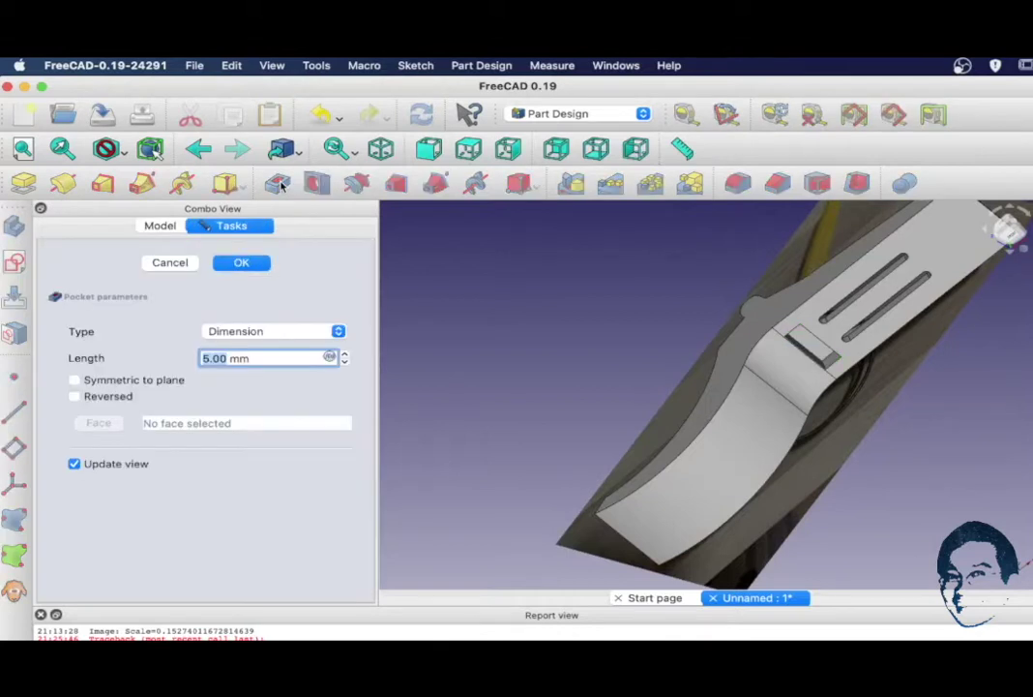
text(11)
key(Return)
middle_drag(822, 372, 979, 401)
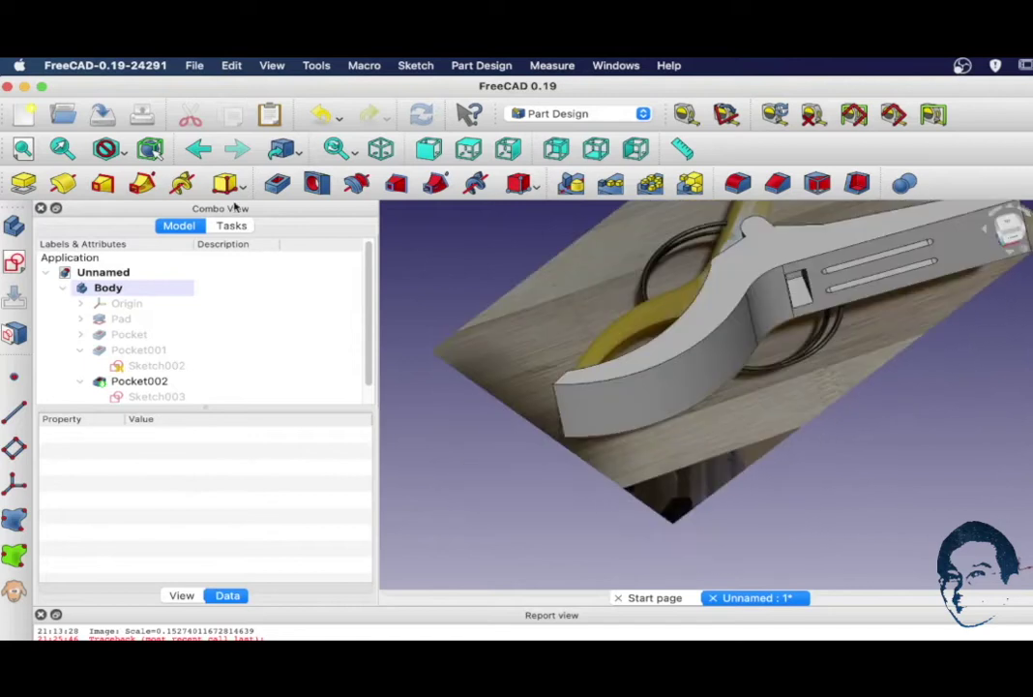
Step: Start a new sketch on the XY plane and show the model in wireframe
click(16, 265)
click(255, 269)
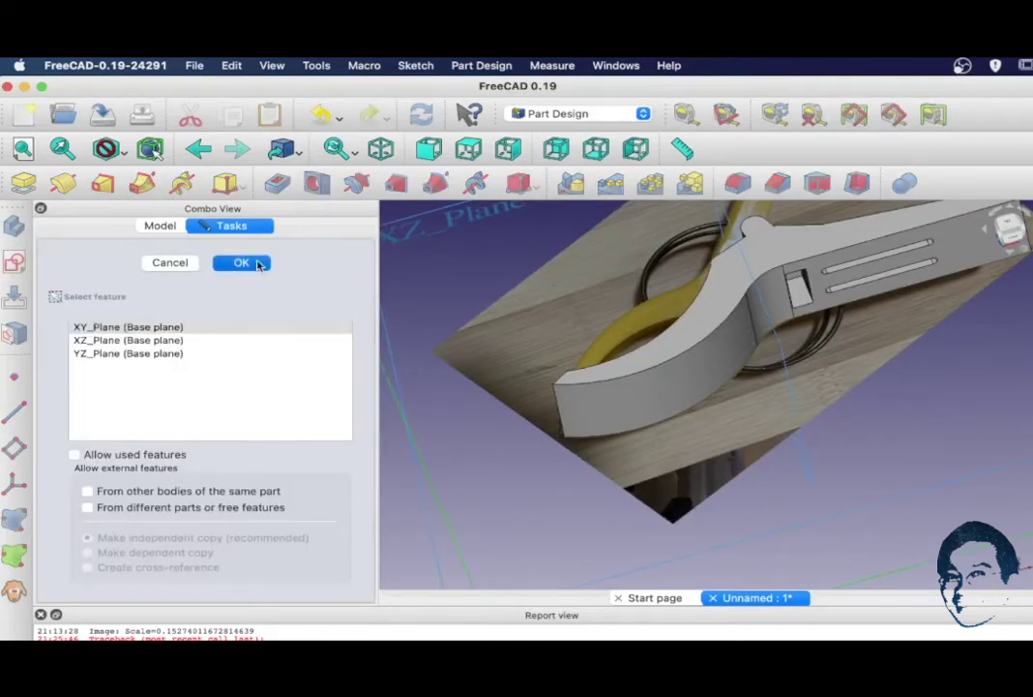
click(829, 151)
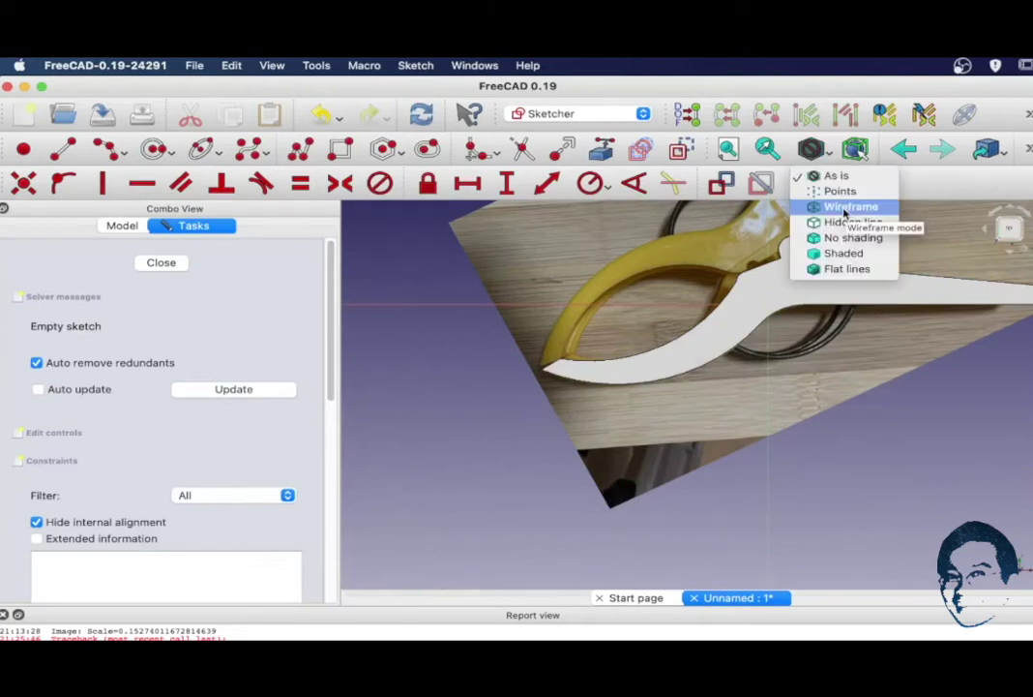
click(835, 205)
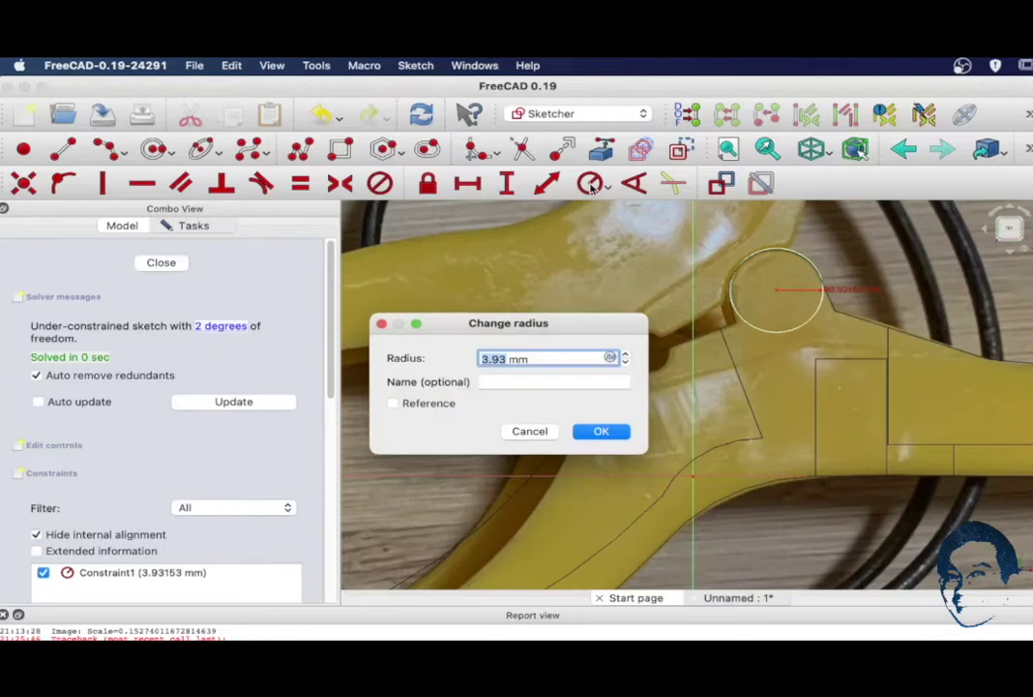
Step: Draw a 4 mm radius circle over the pivot knob and set its centre 7 mm horizontally and 17.2 mm vertically from the origin
text(4)
click(599, 432)
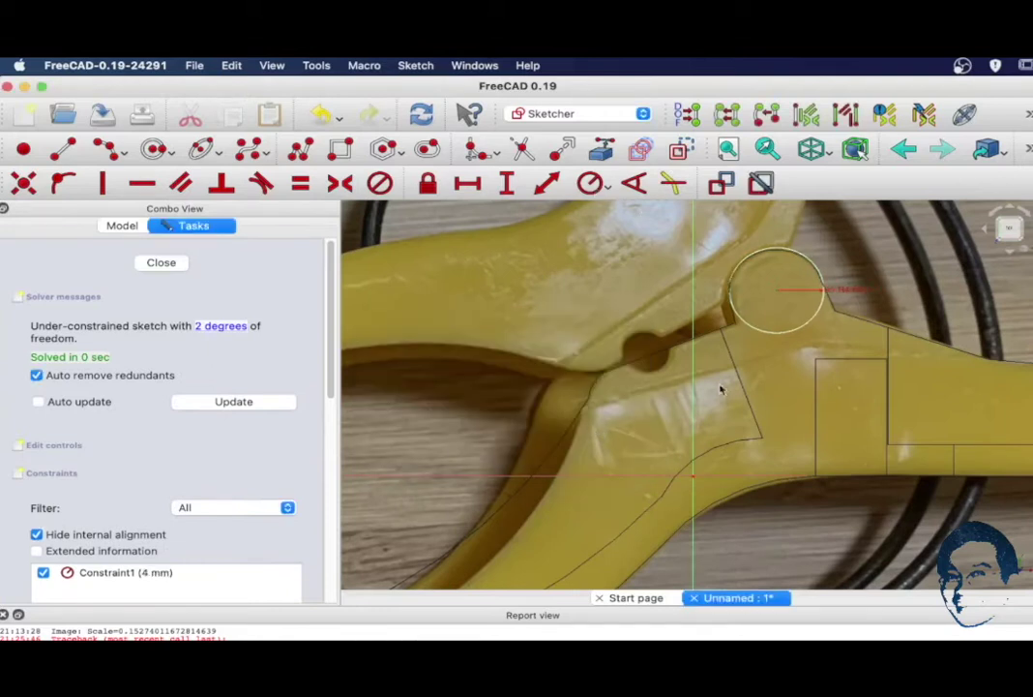
click(473, 187)
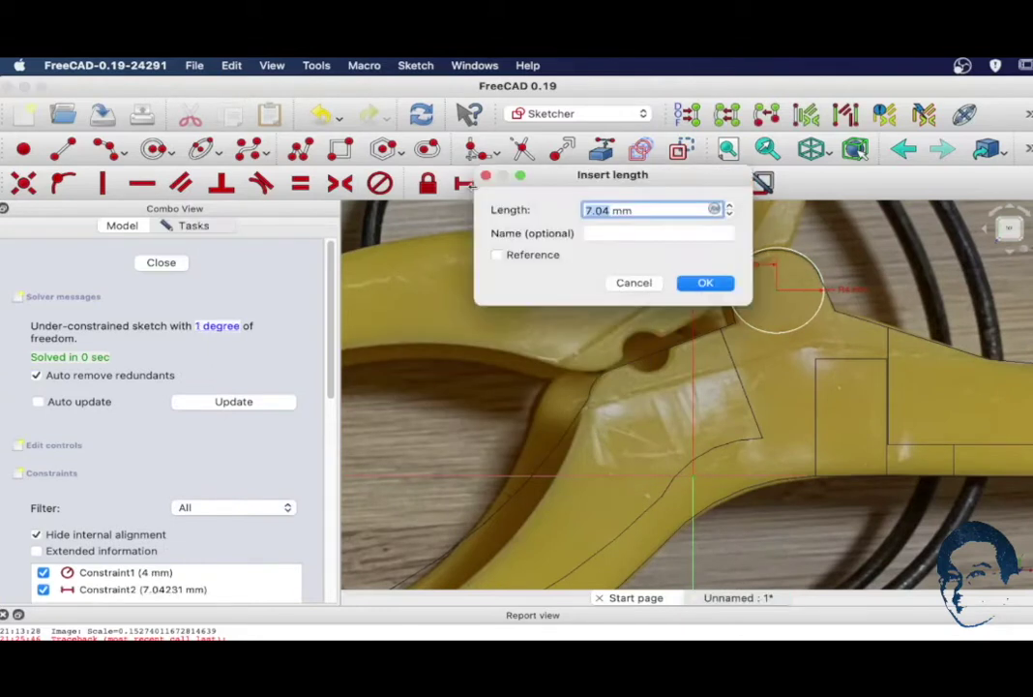
text(7)
key(Return)
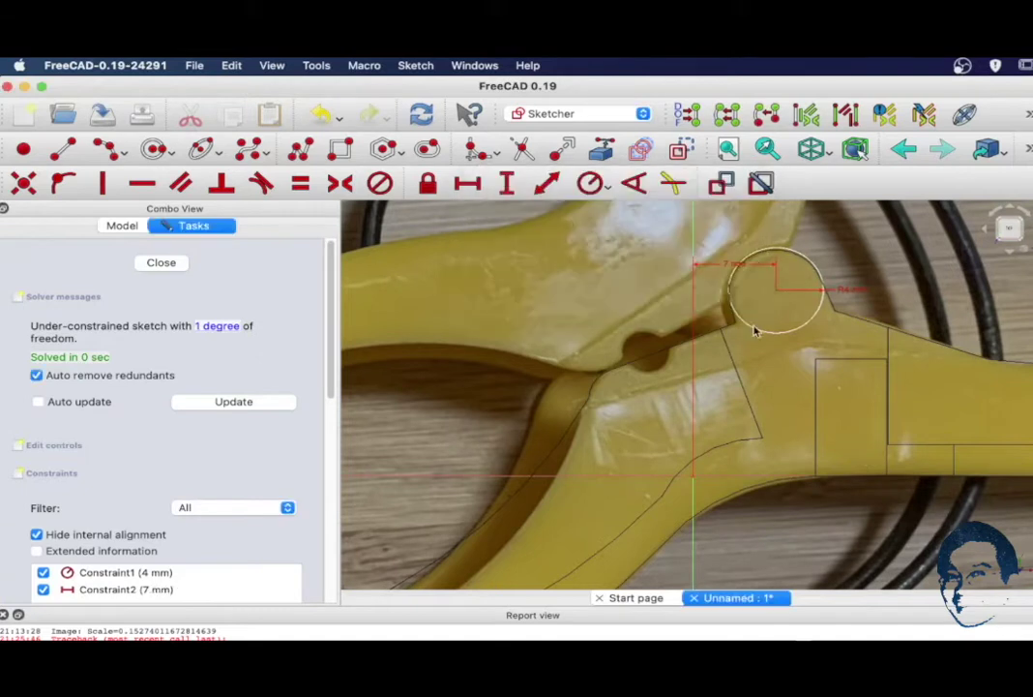
click(506, 183)
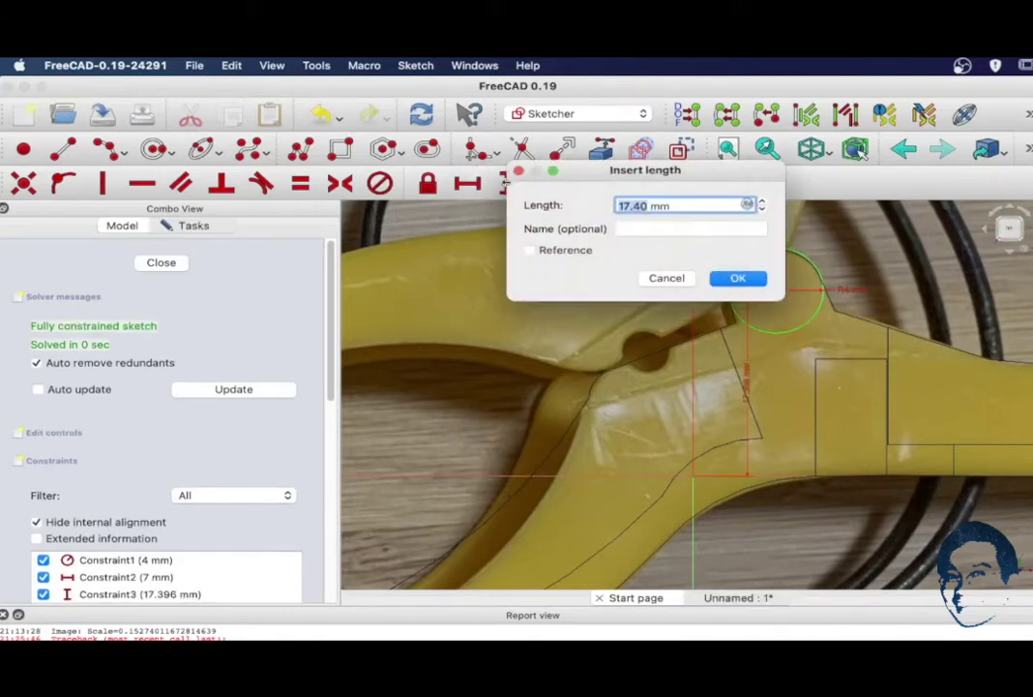
text(17.2)
key(Return)
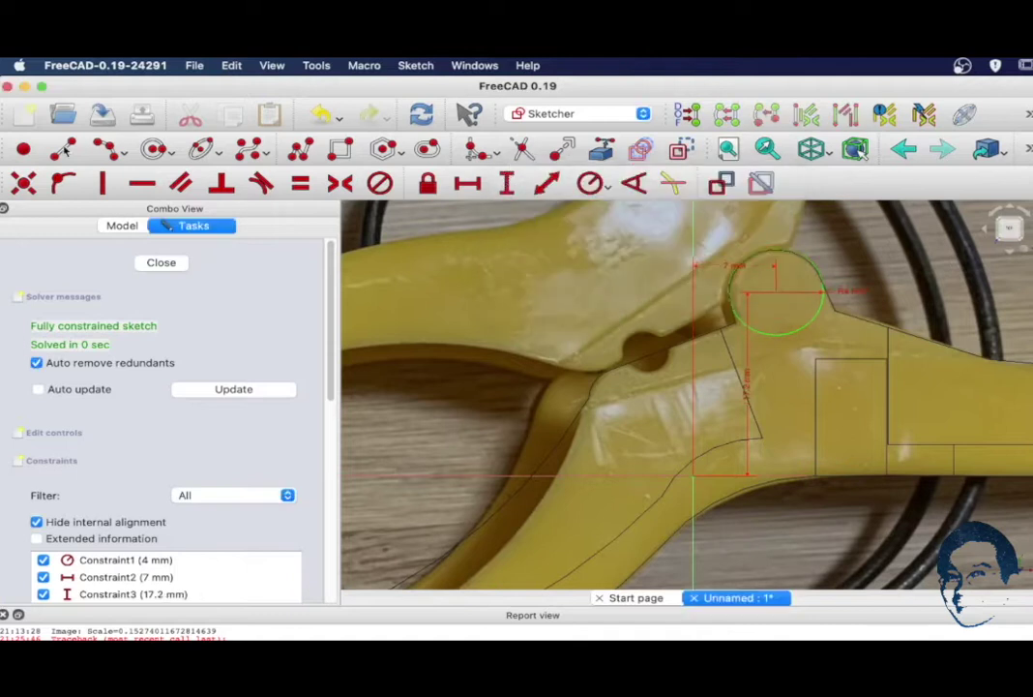
Step: Join the circle to the knob's base corners with short lines on both sides, trim it into one closed outline, and close the sketch
click(820, 277)
click(835, 313)
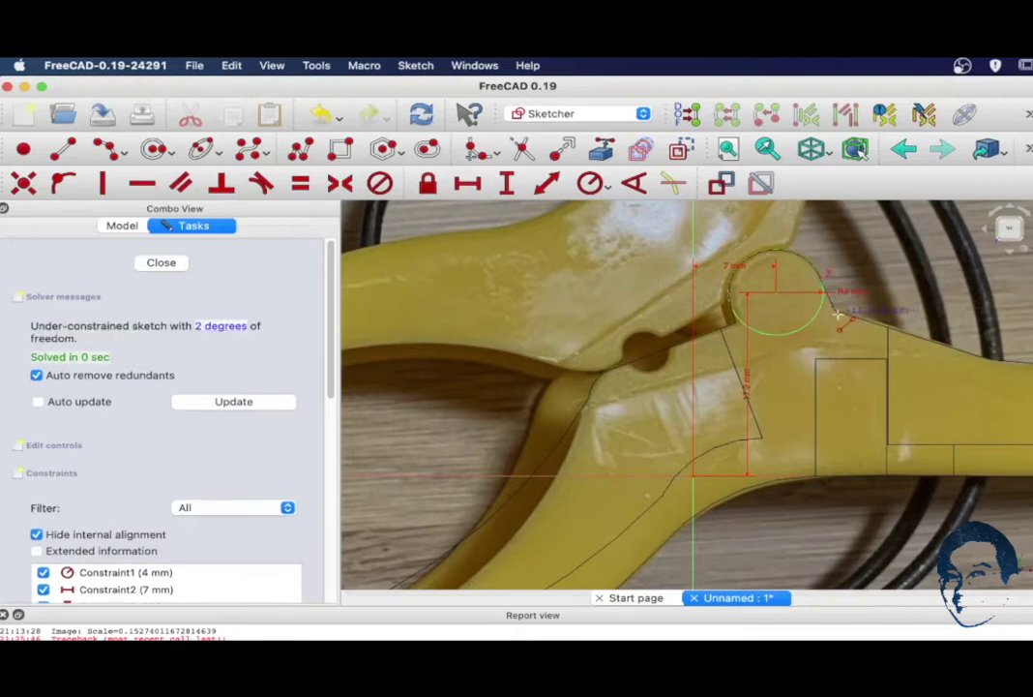
click(814, 318)
click(729, 302)
click(738, 331)
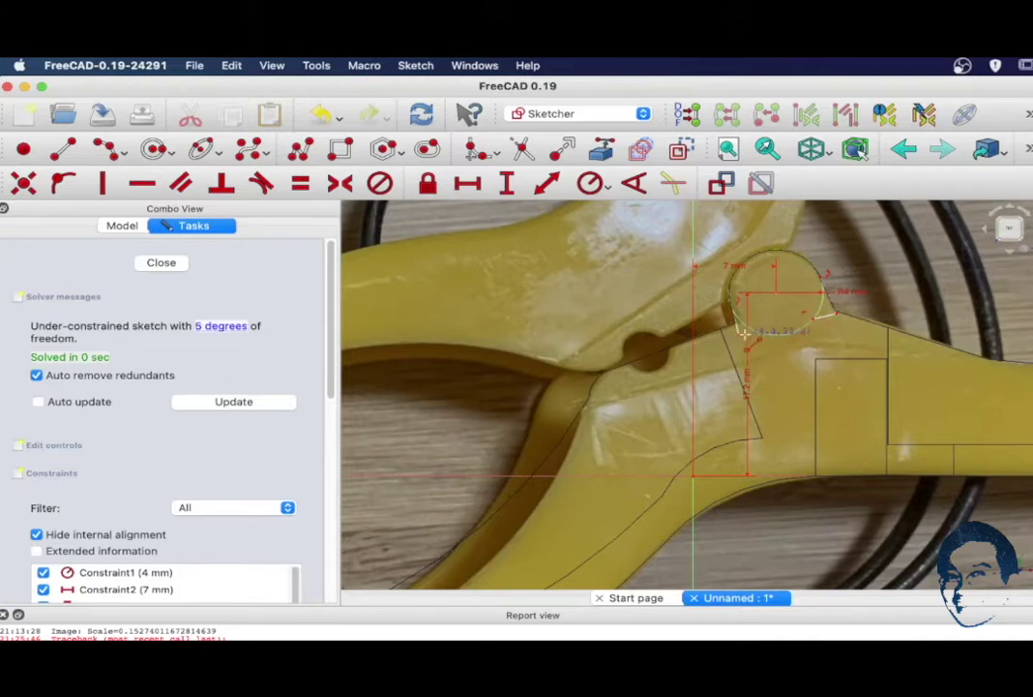
click(739, 333)
click(751, 330)
scroll(796, 305, up, 4)
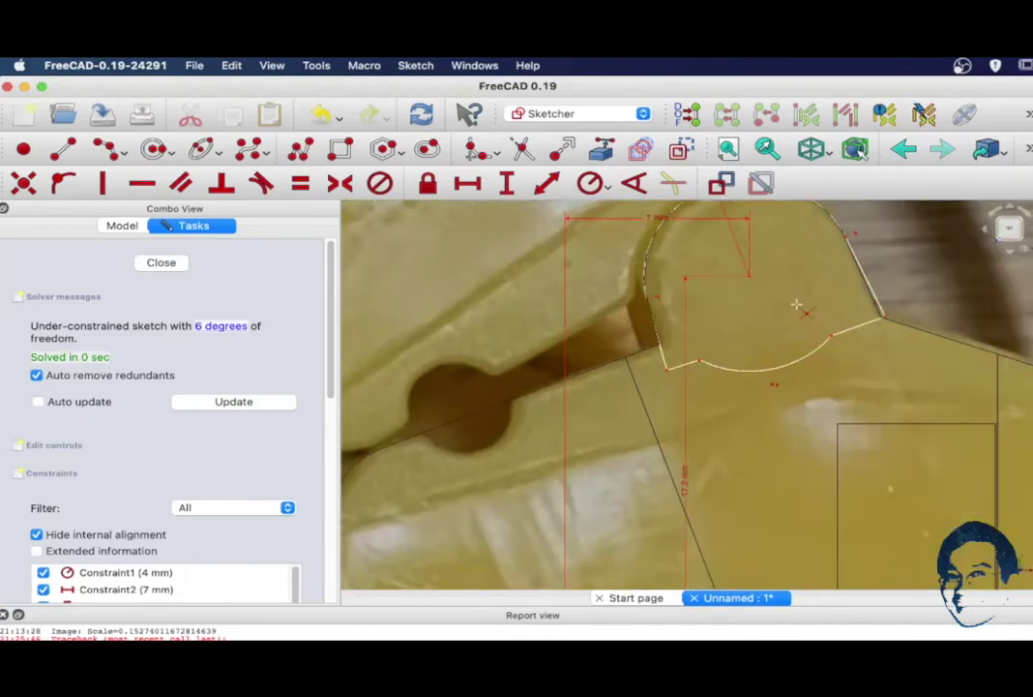
scroll(796, 305, down, 5)
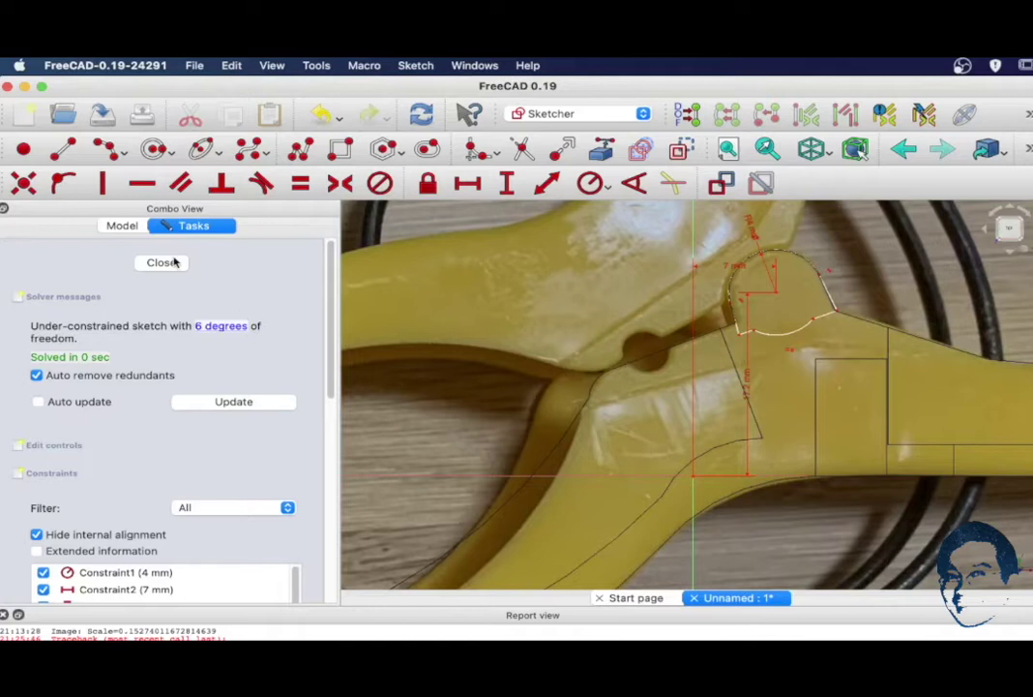
click(162, 263)
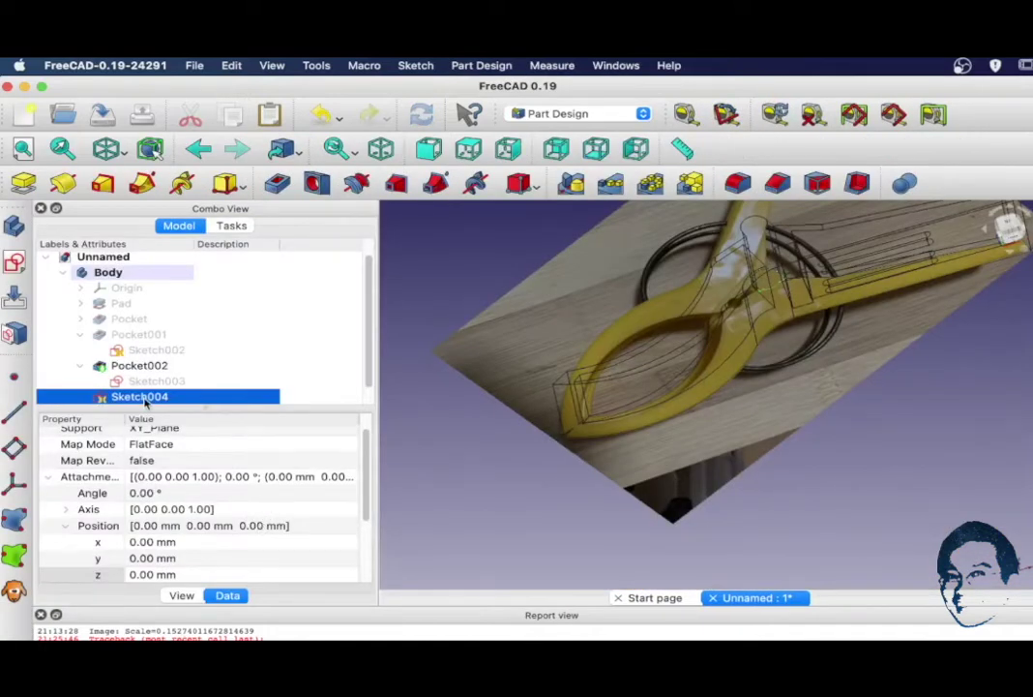
Step: Offset the knob sketch by setting its attachment position z to 2 mm
scroll(324, 472, up, 2)
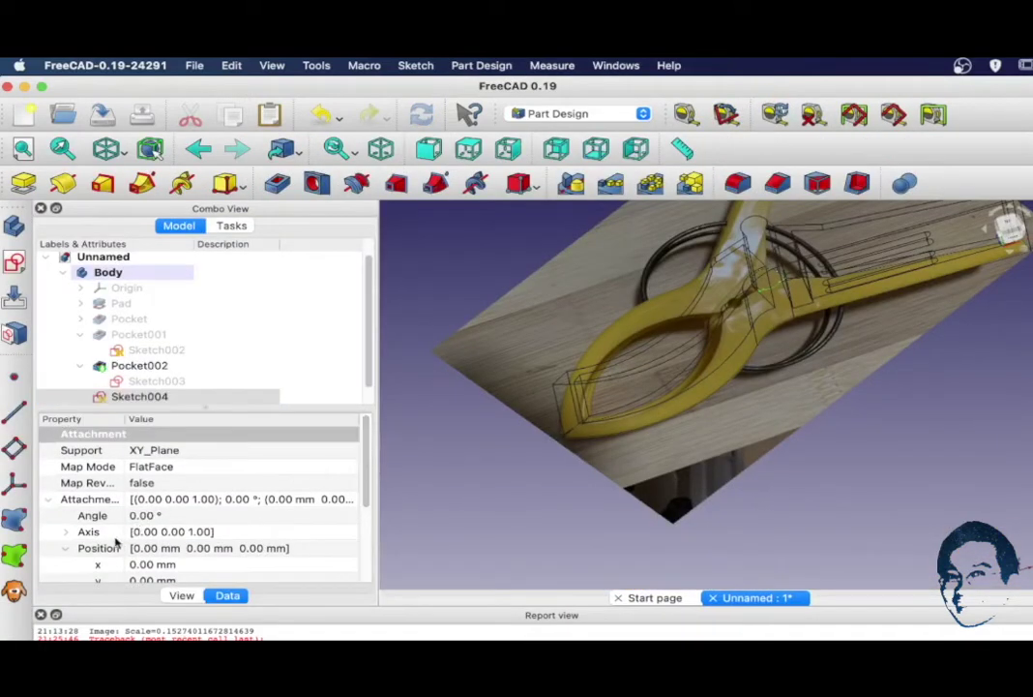
scroll(252, 513, down, 3)
click(133, 545)
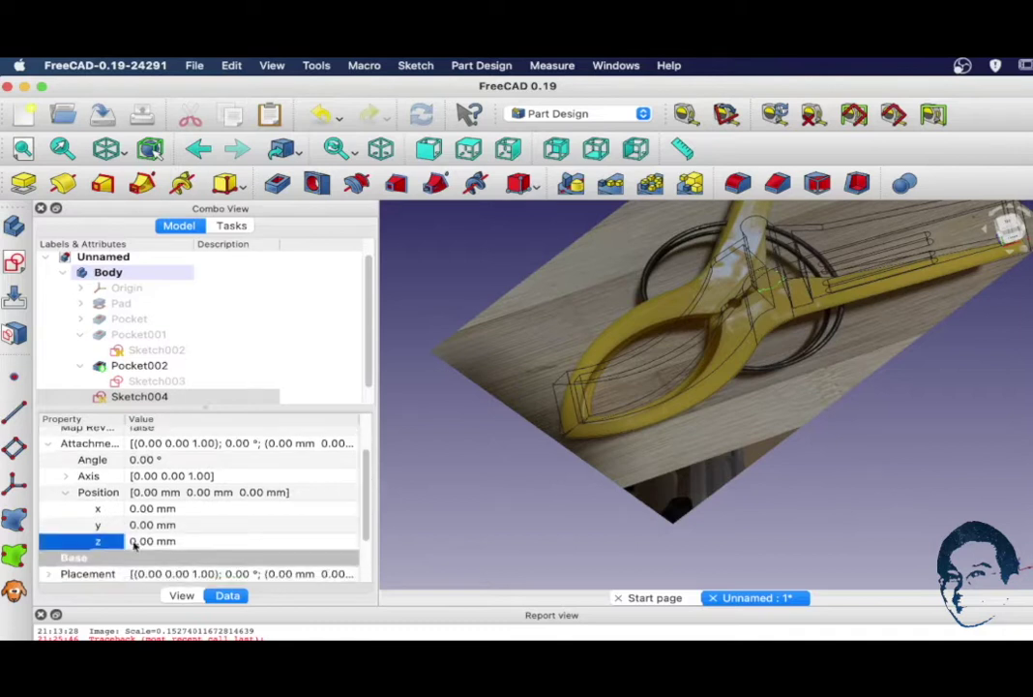
click(134, 545)
drag(136, 543, 128, 543)
text(2)
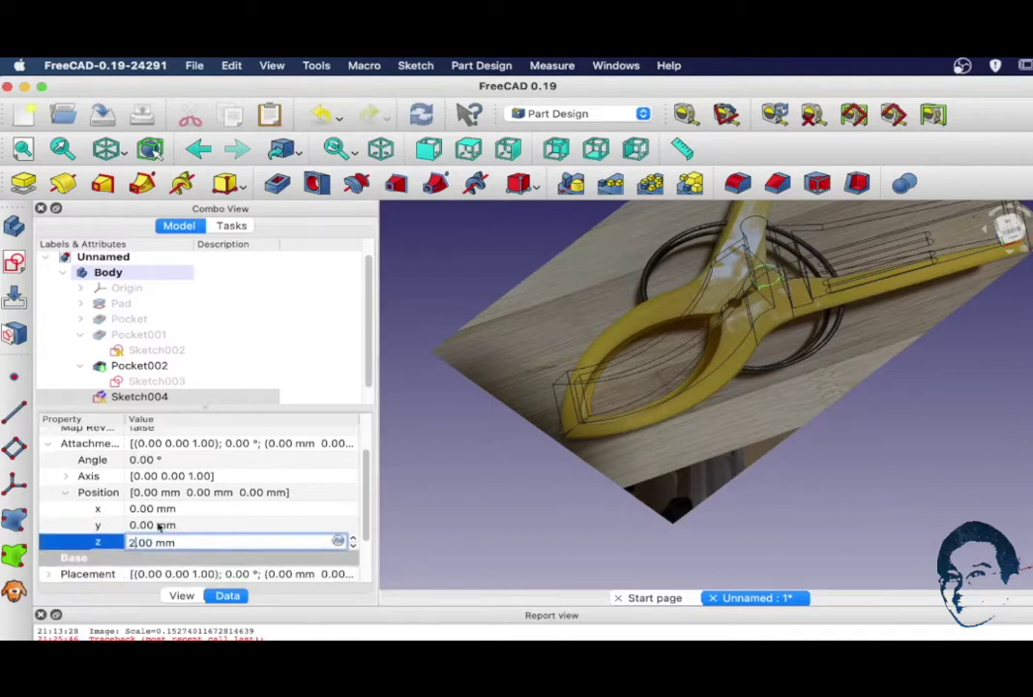
key(shift+Tab)
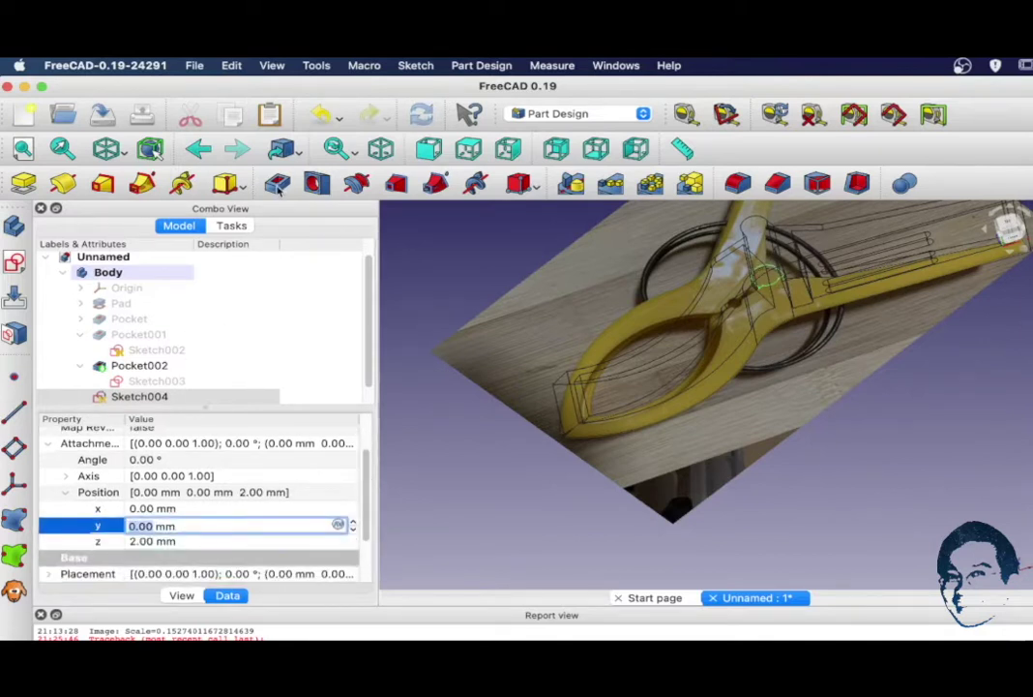
Step: Pocket the knob sketch in the reversed direction and return the display to As is
click(278, 184)
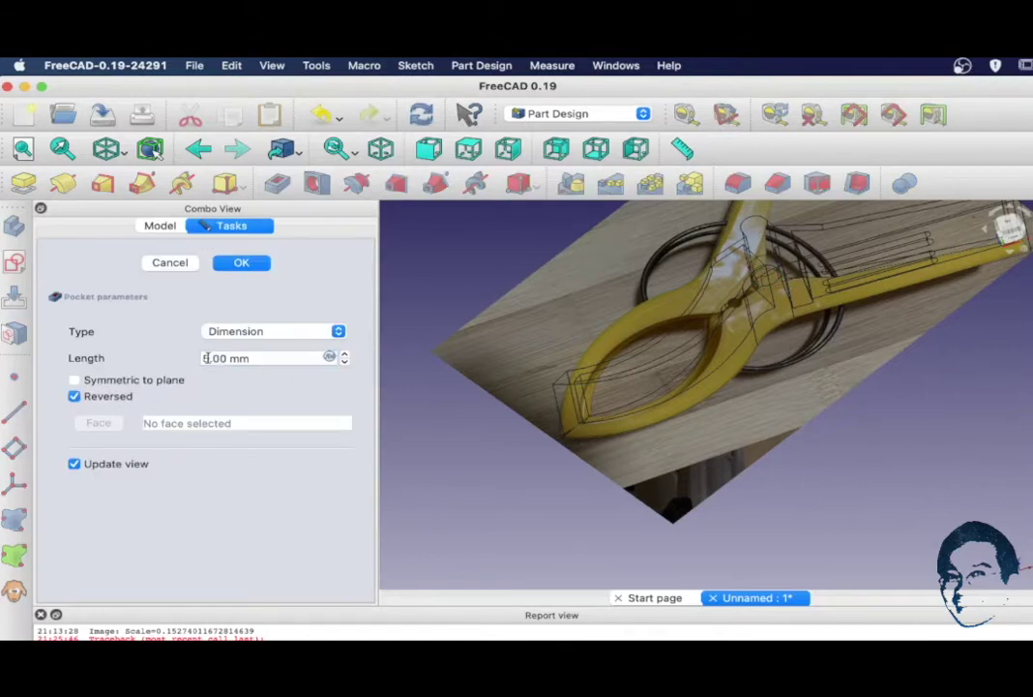
click(217, 262)
click(125, 153)
click(136, 175)
mouse_move(657, 246)
middle_down()
mouse_move(742, 374)
mouse_move(717, 332)
mouse_move(726, 362)
mouse_move(707, 290)
middle_up()
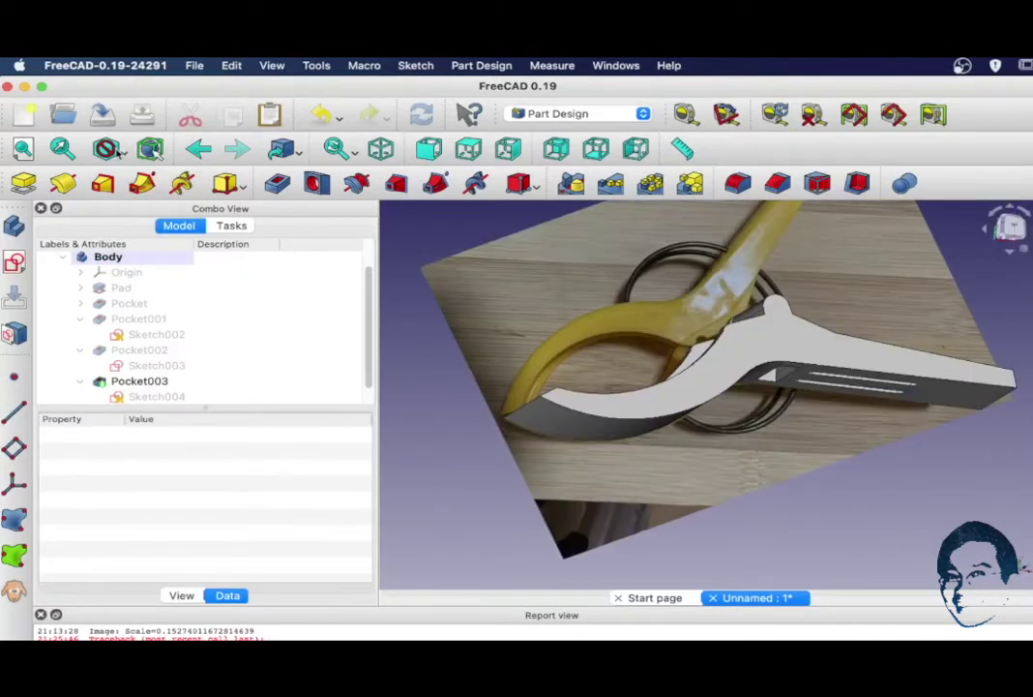
Step: Switch the model to wireframe display and start another sketch on the XY plane
click(118, 152)
click(150, 205)
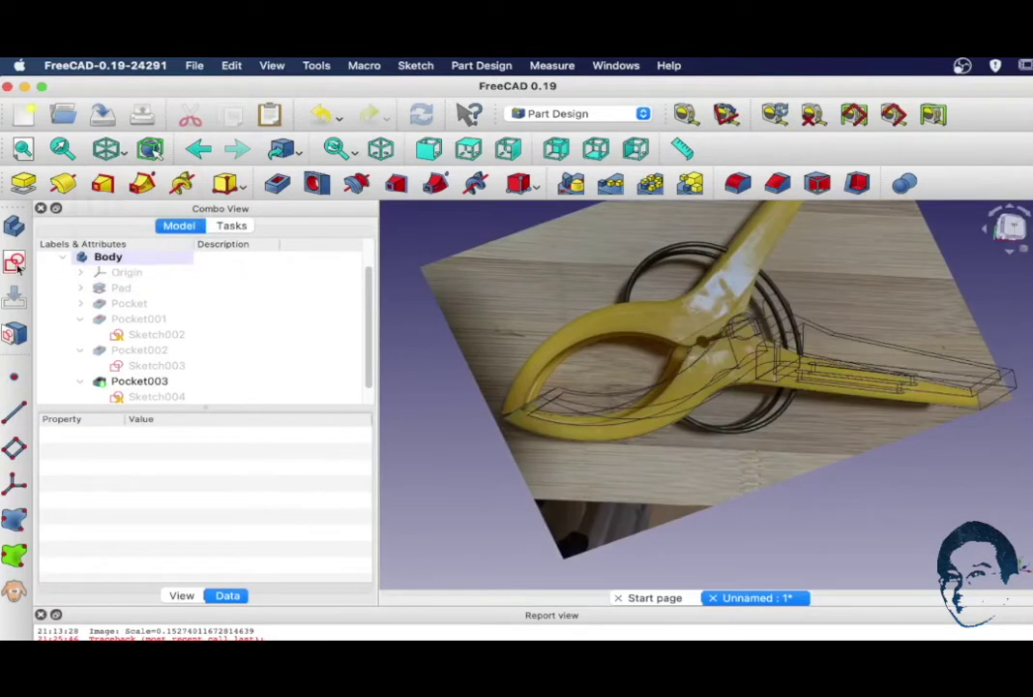
click(15, 264)
click(153, 329)
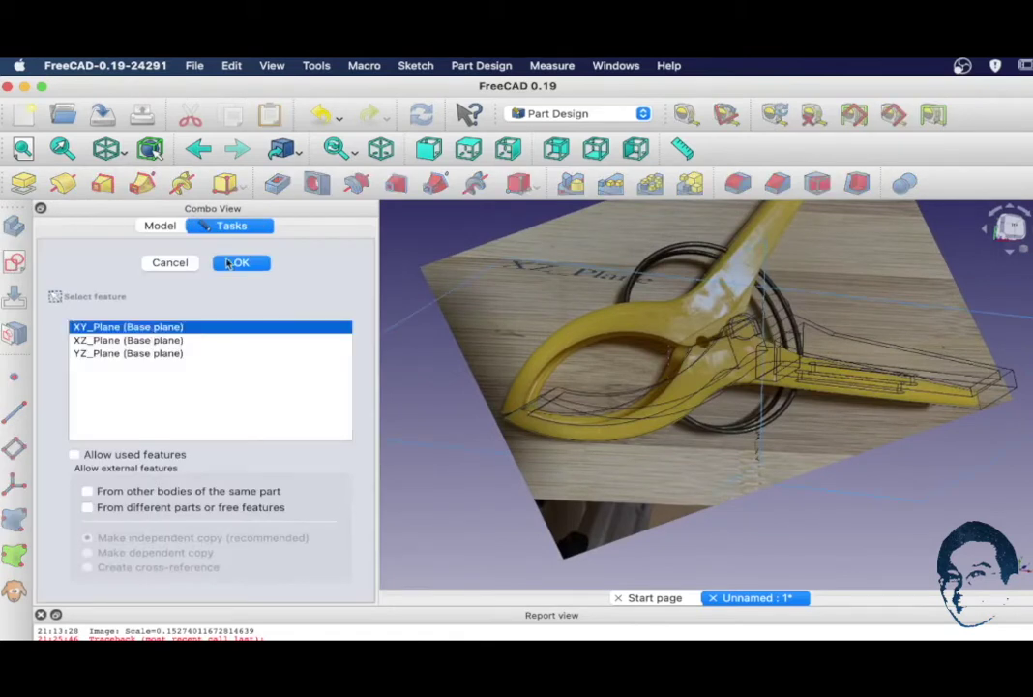
click(239, 263)
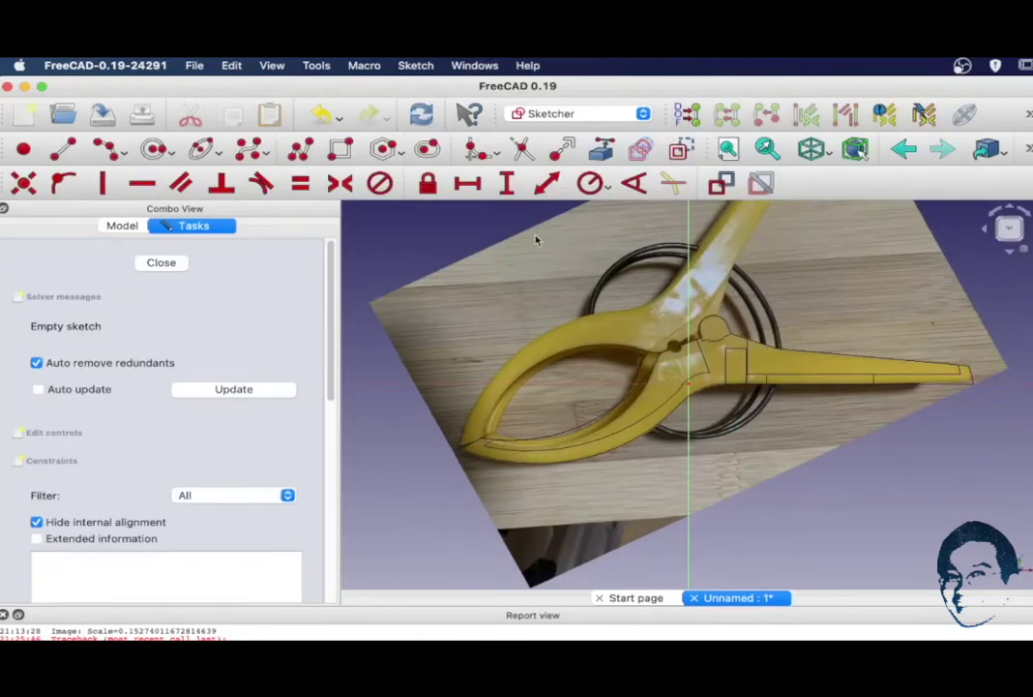
Step: Draw a circle over the pivot knob and set its radius to 4 mm
click(155, 149)
click(715, 329)
click(732, 331)
click(591, 184)
text(4)
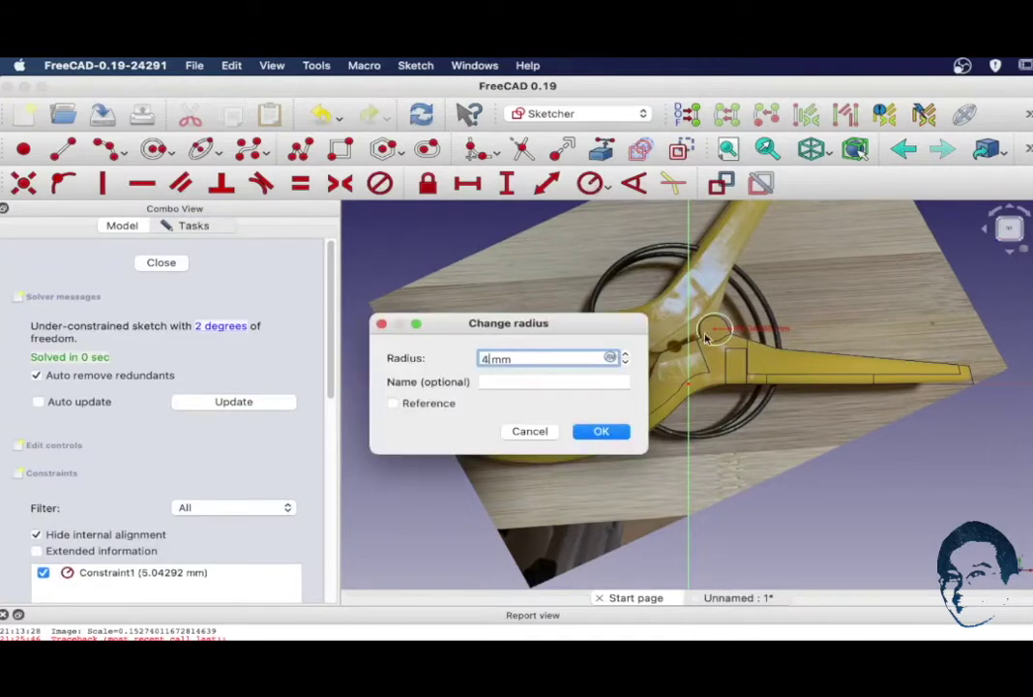
key(Return)
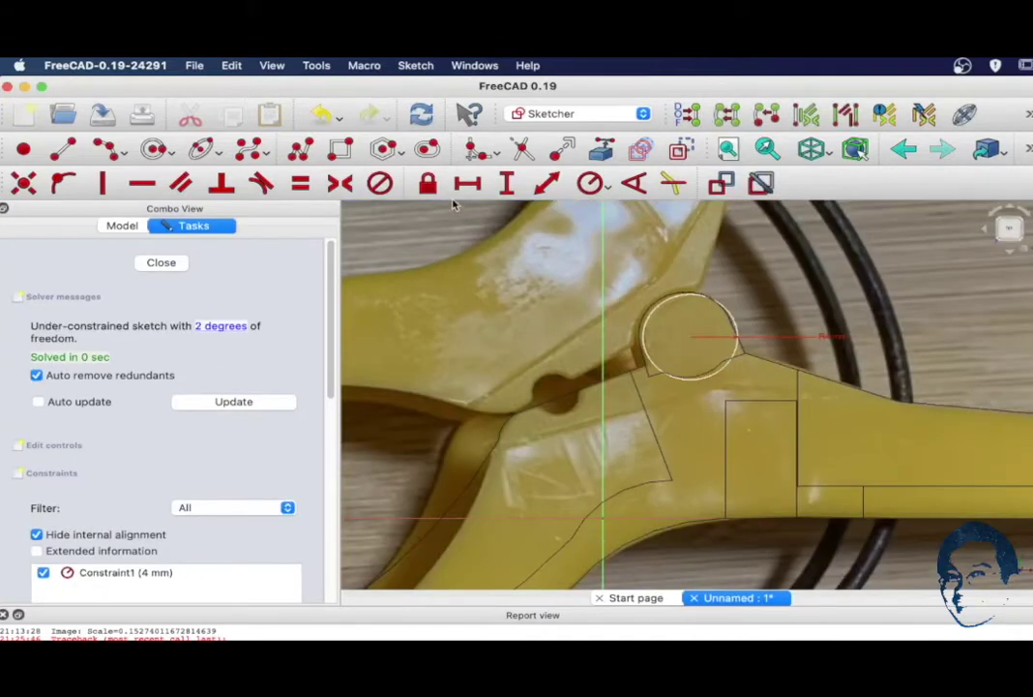
Step: Position the circle's centre 17.2 mm vertically and 7 mm horizontally from the origin
click(506, 183)
text(17.2)
key(Return)
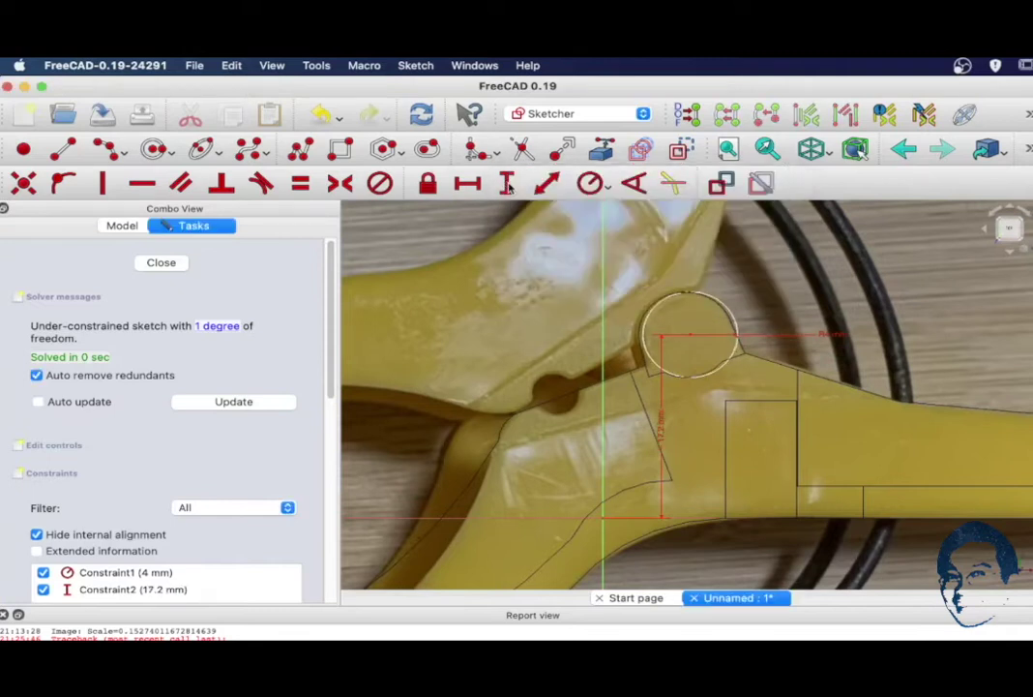
click(602, 518)
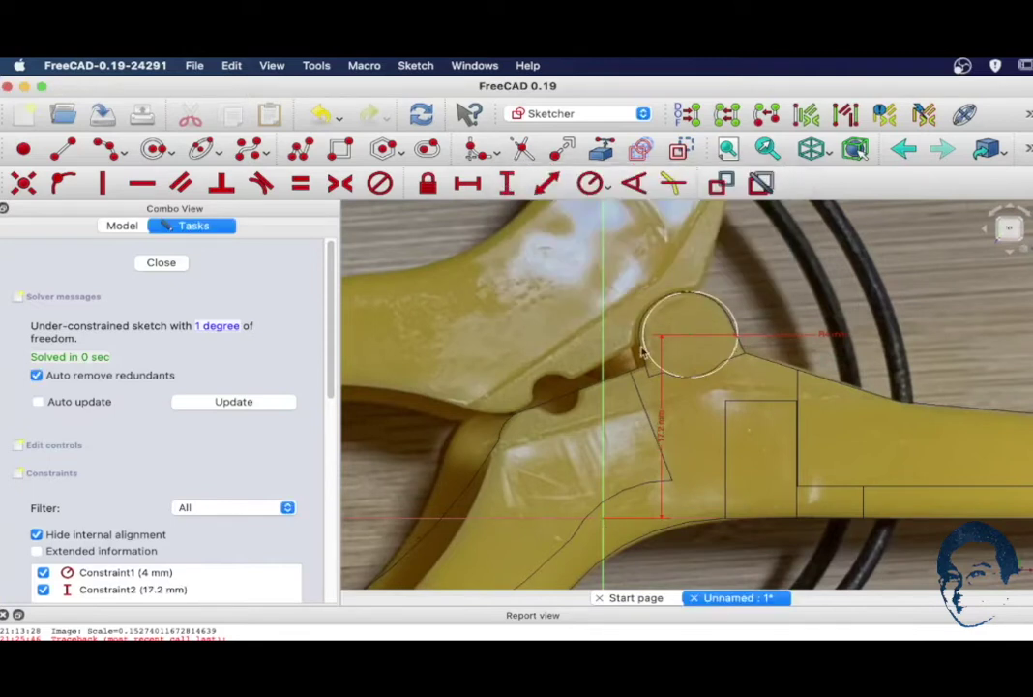
click(467, 183)
text(7)
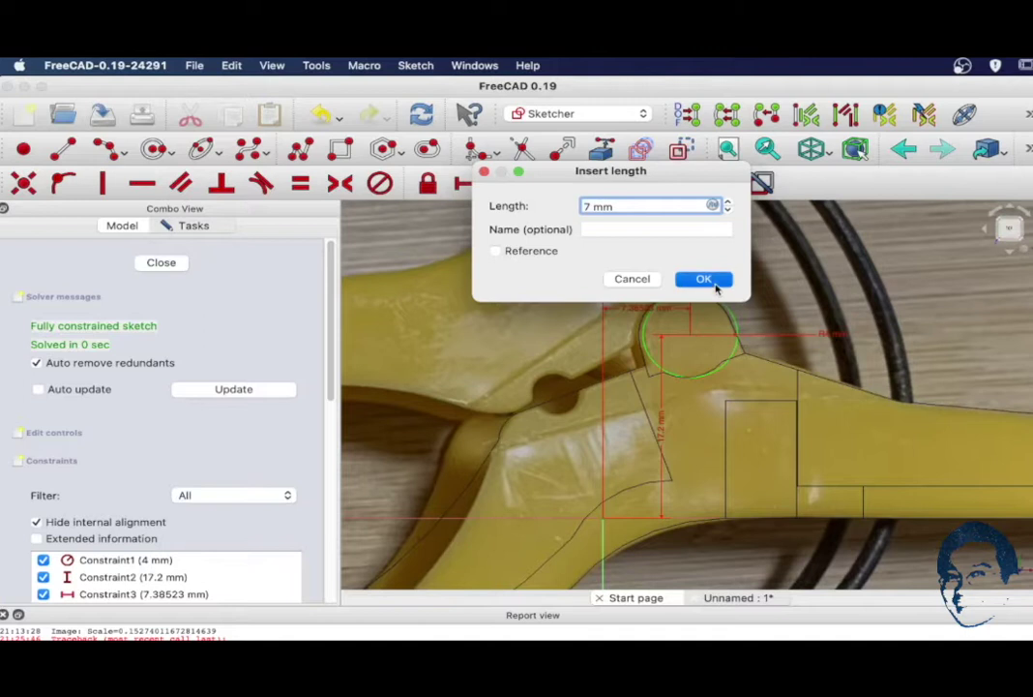
key(Return)
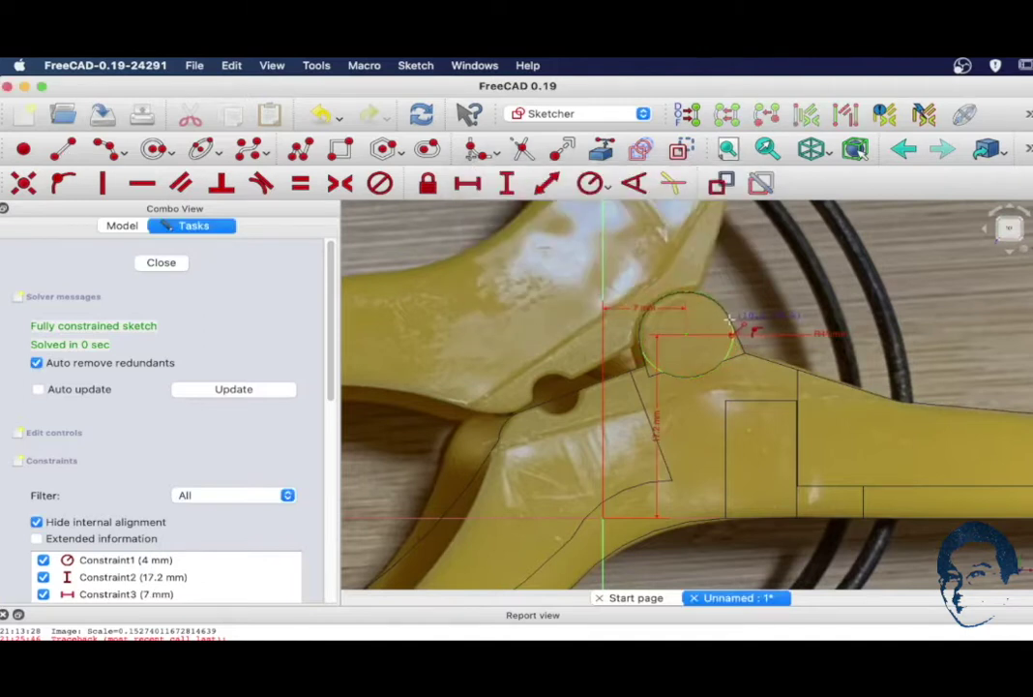
Step: Draw short lines on both sides of the knob circle connecting it to the clamp body's outline
click(744, 351)
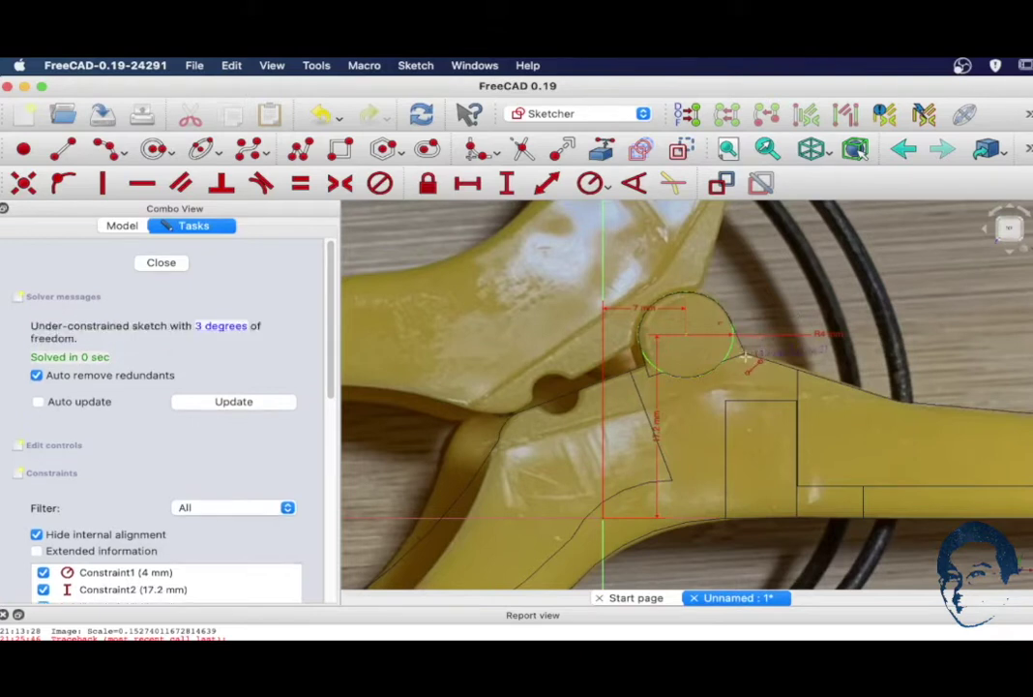
click(724, 362)
click(651, 383)
click(644, 356)
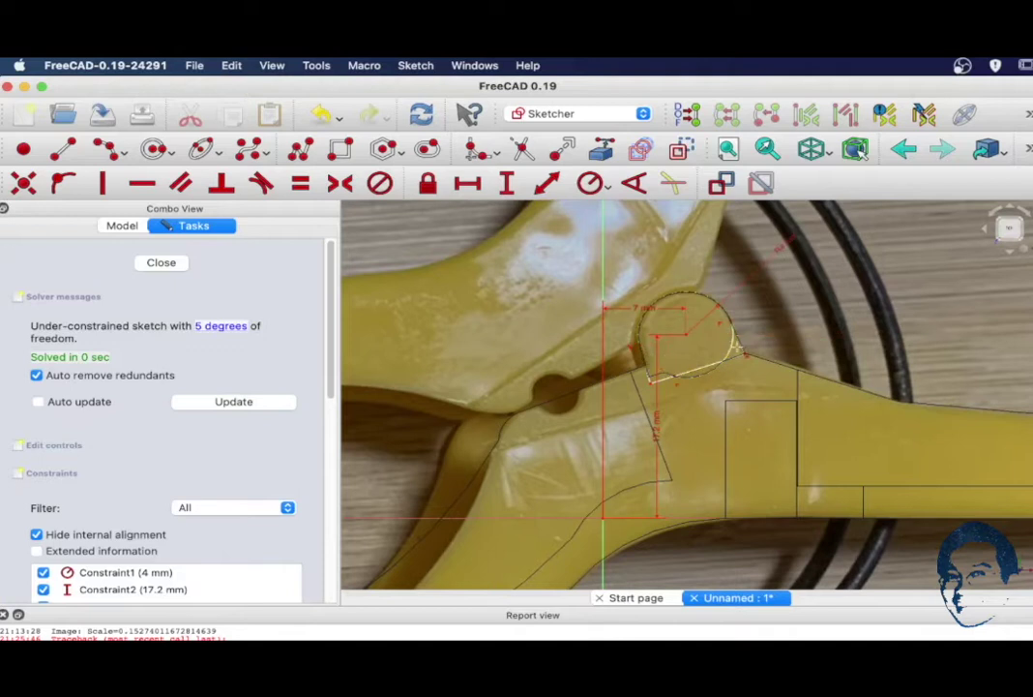
Step: Trim the circle's side arcs between the connecting lines and close the knob sketch
click(734, 337)
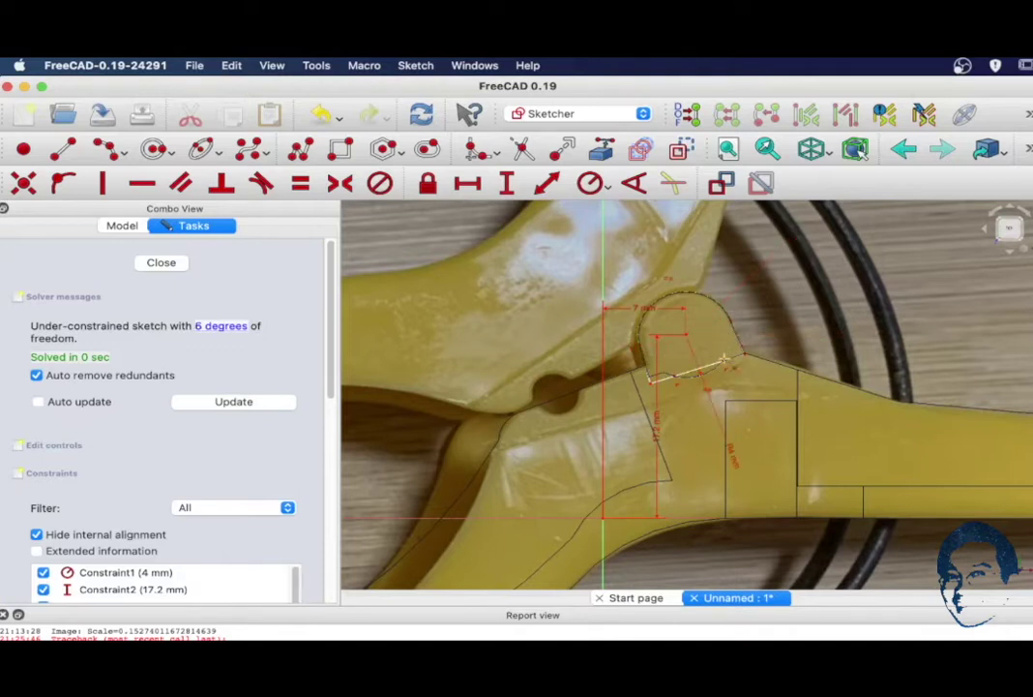
scroll(686, 385, up, 4)
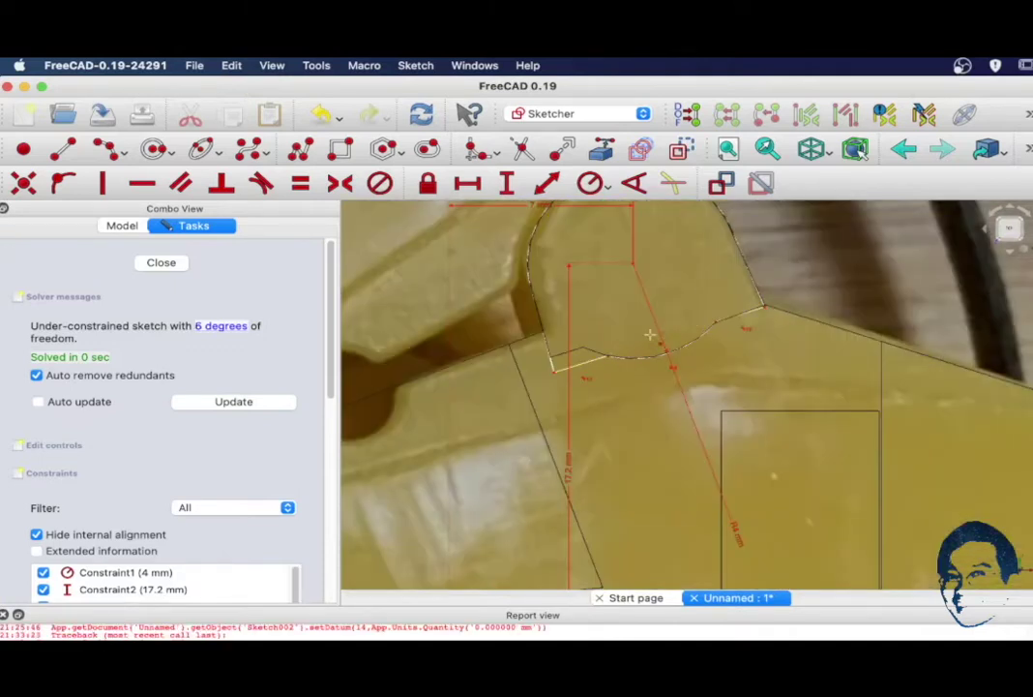
scroll(706, 286, down, 6)
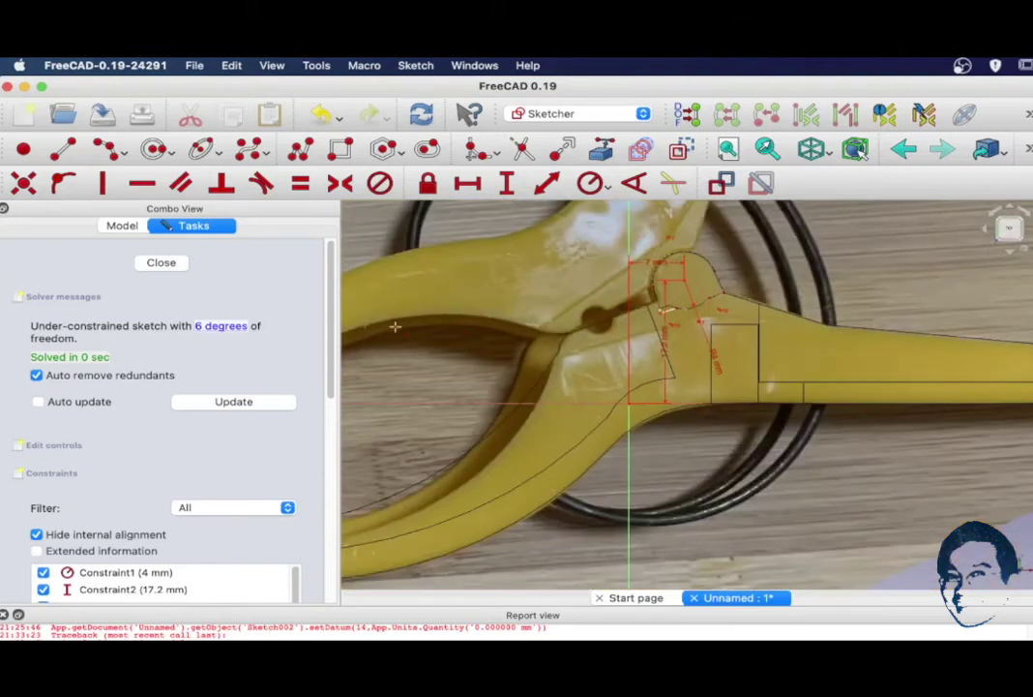
click(162, 262)
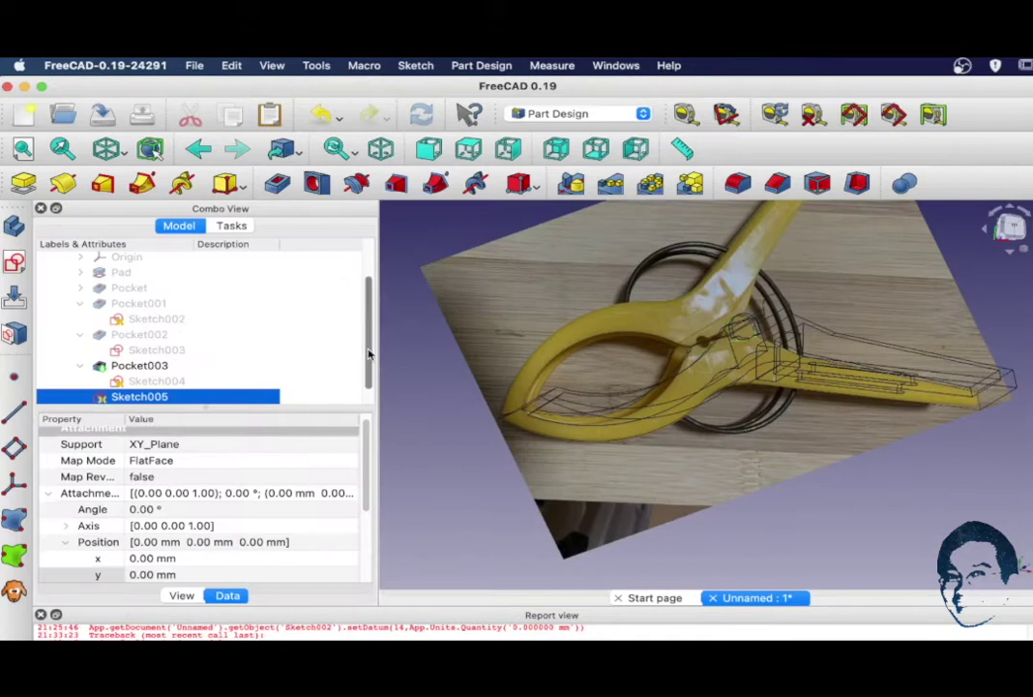
Step: Set the new knob sketch's attachment position to 6 mm along z
scroll(366, 392, down, 1)
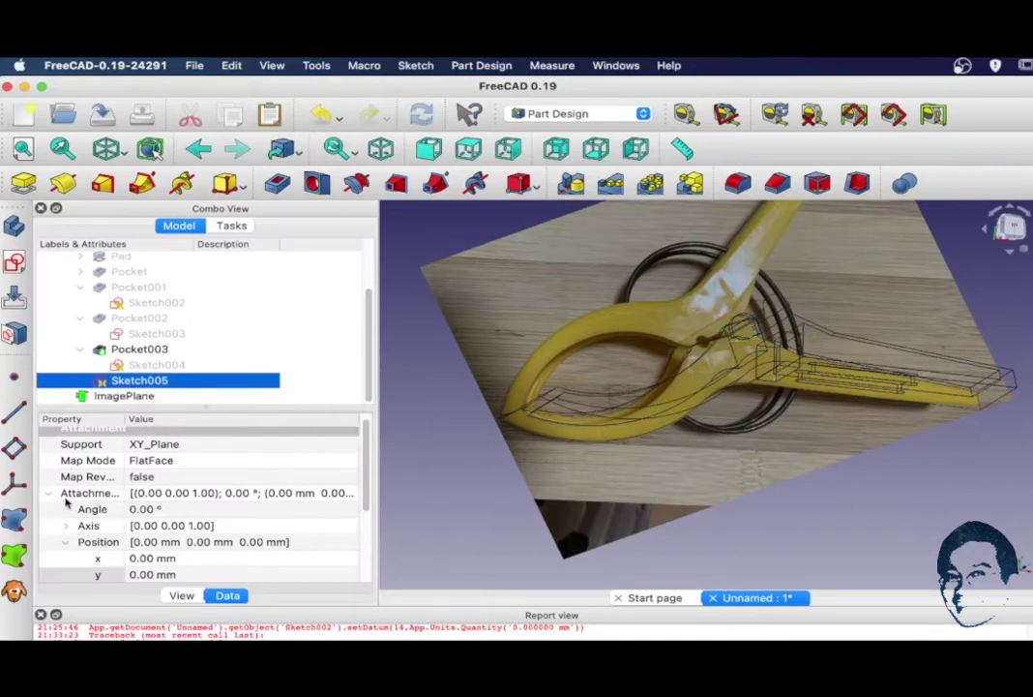
drag(364, 491, 360, 556)
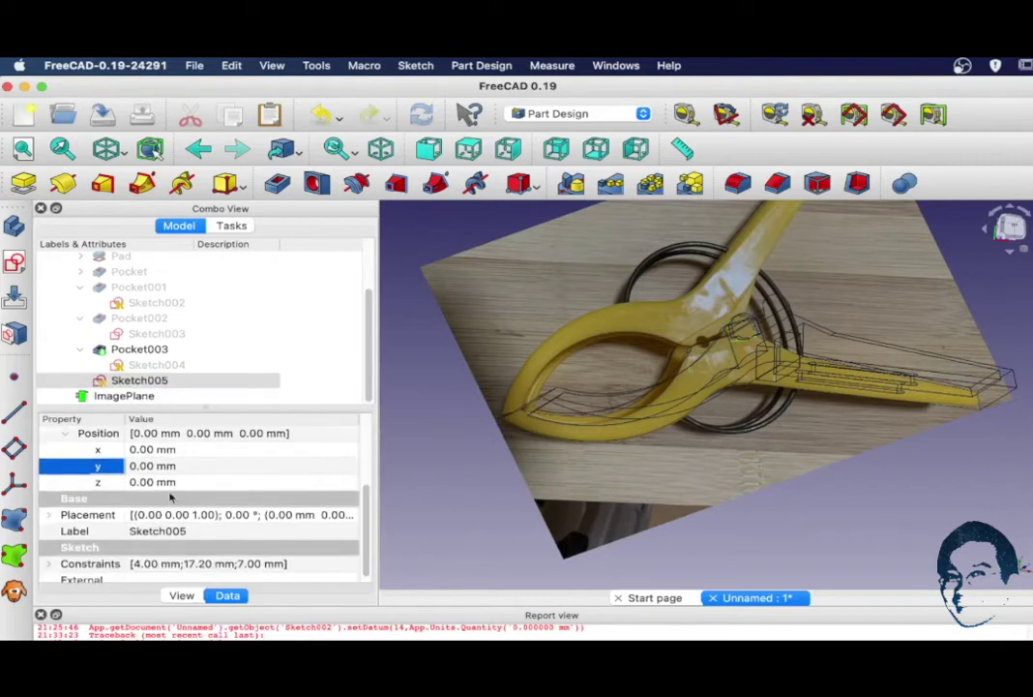
click(170, 482)
click(353, 478)
click(352, 479)
click(352, 479)
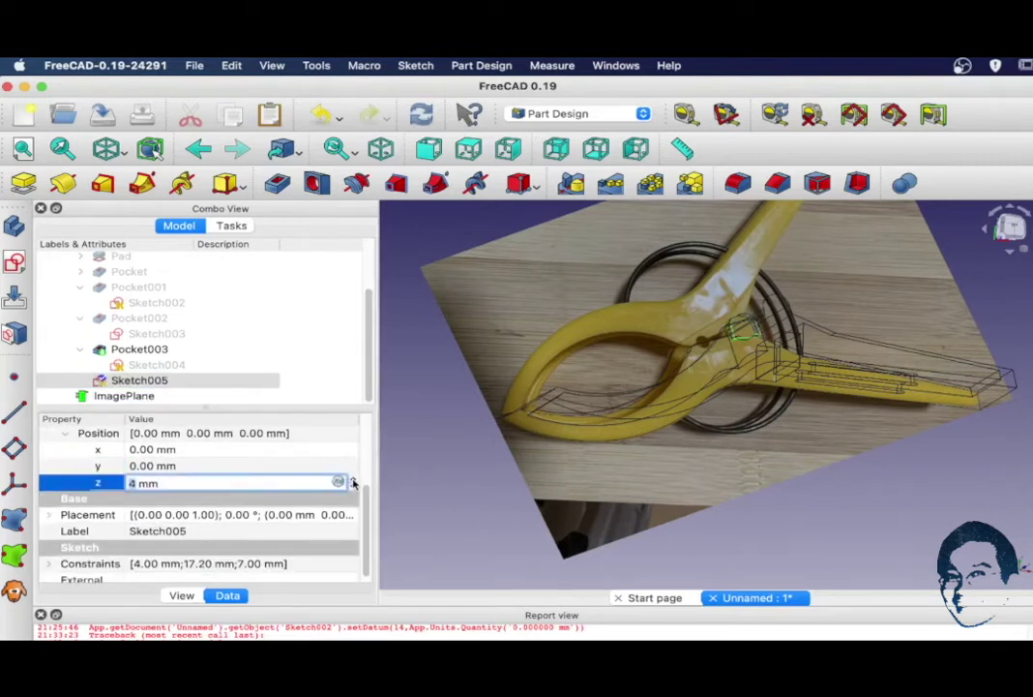
Step: Pocket the knob sketch 18 mm deep in the reversed direction
click(139, 380)
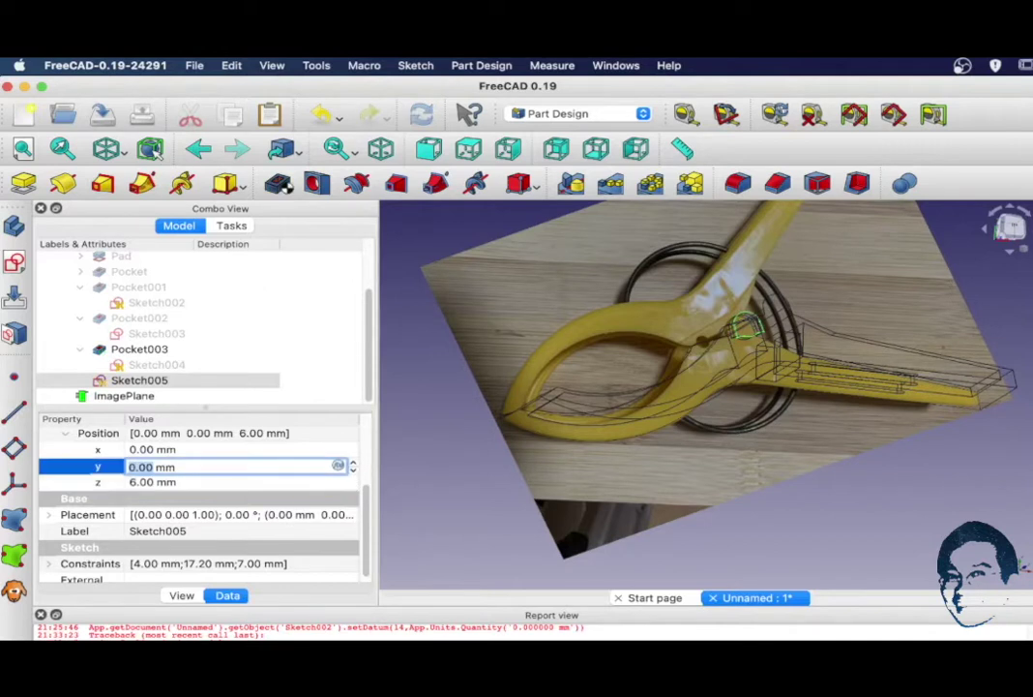
click(278, 184)
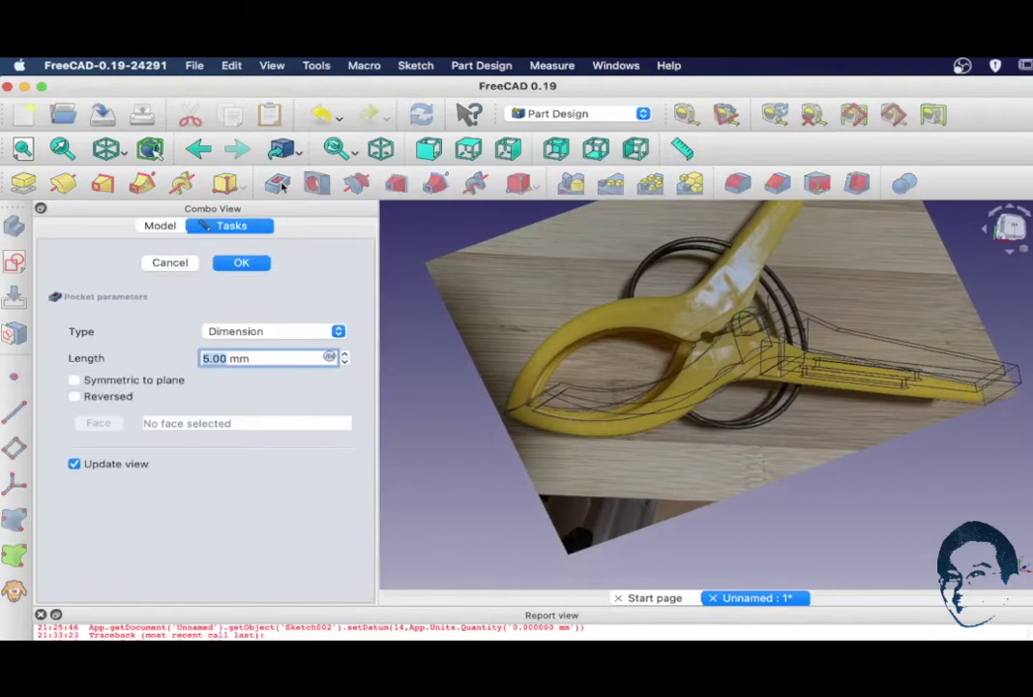
click(107, 396)
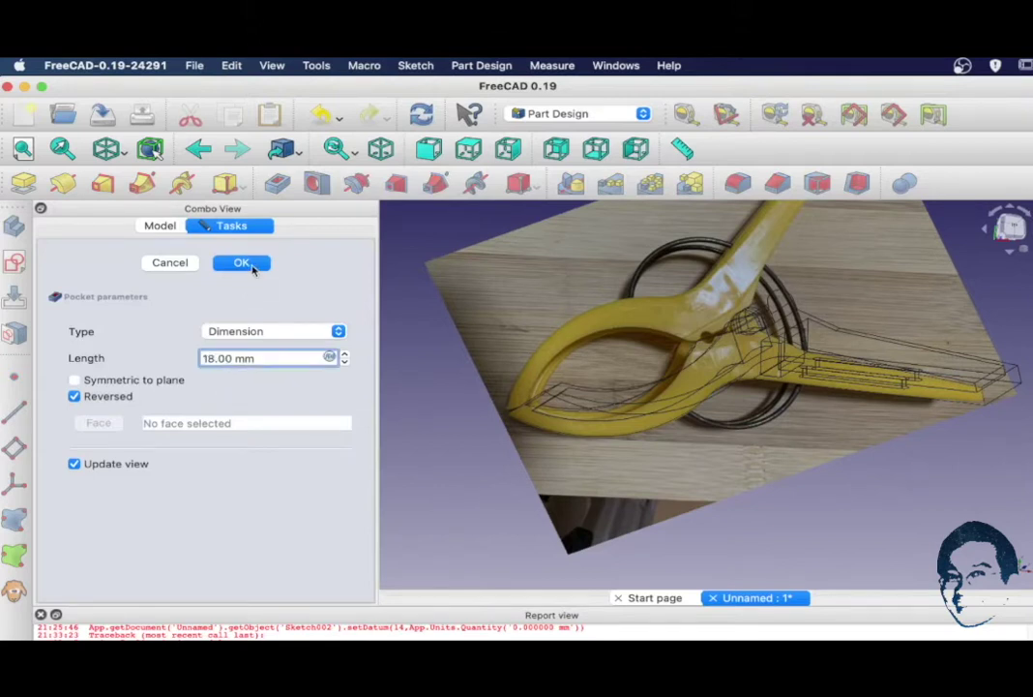
click(252, 267)
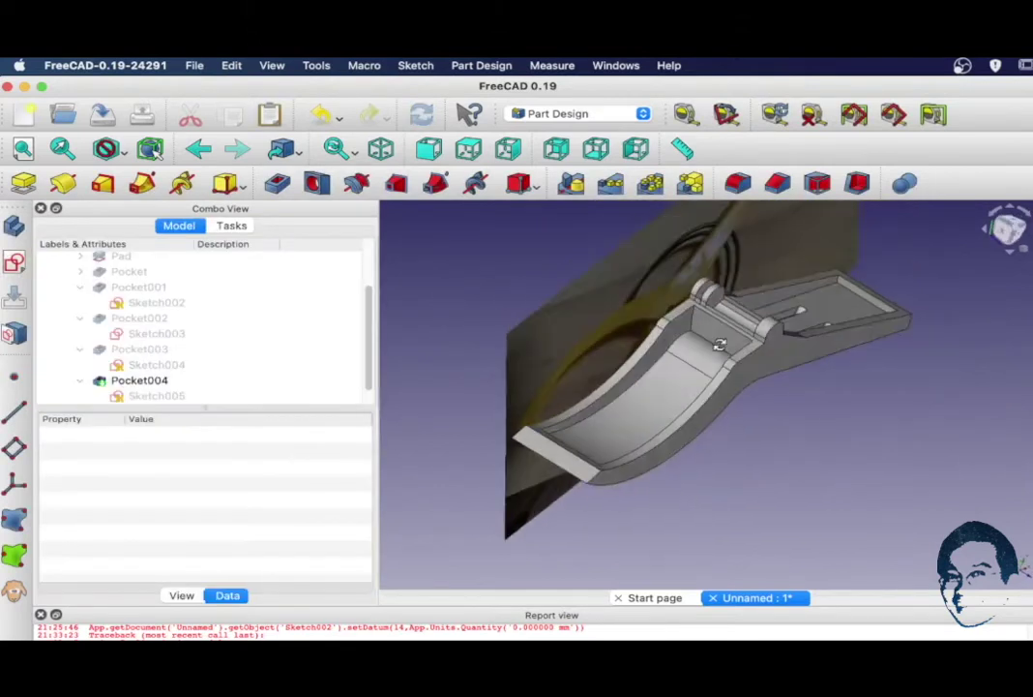
Step: Start a sketch on the clamp's flat side face and draw a circle over the pivot knob with a 4 mm radius
middle_drag(761, 345, 786, 269)
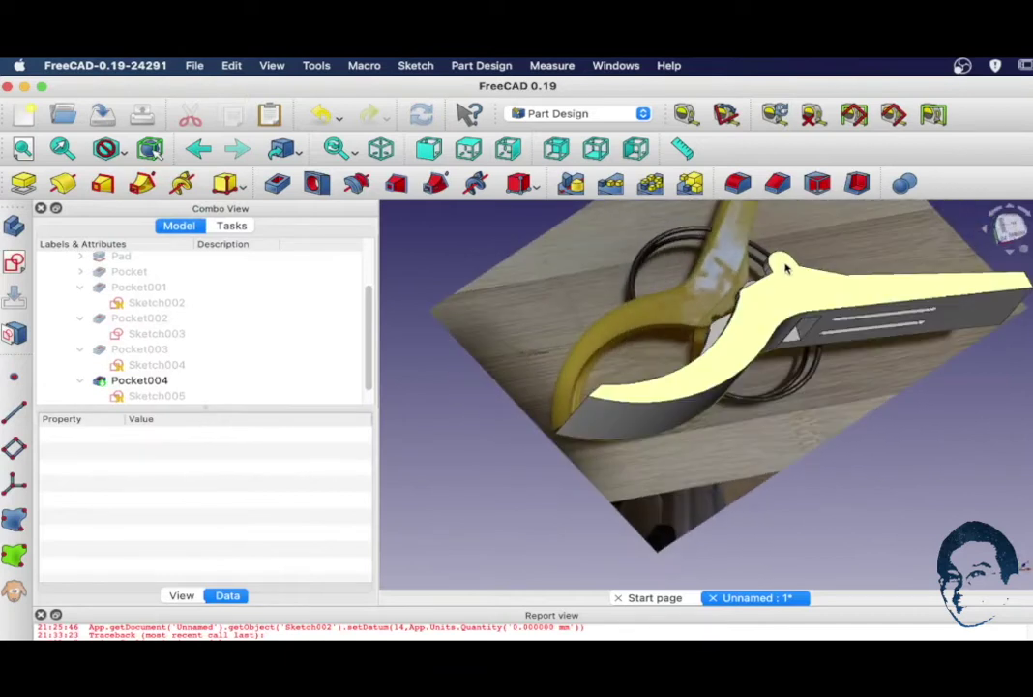
click(786, 269)
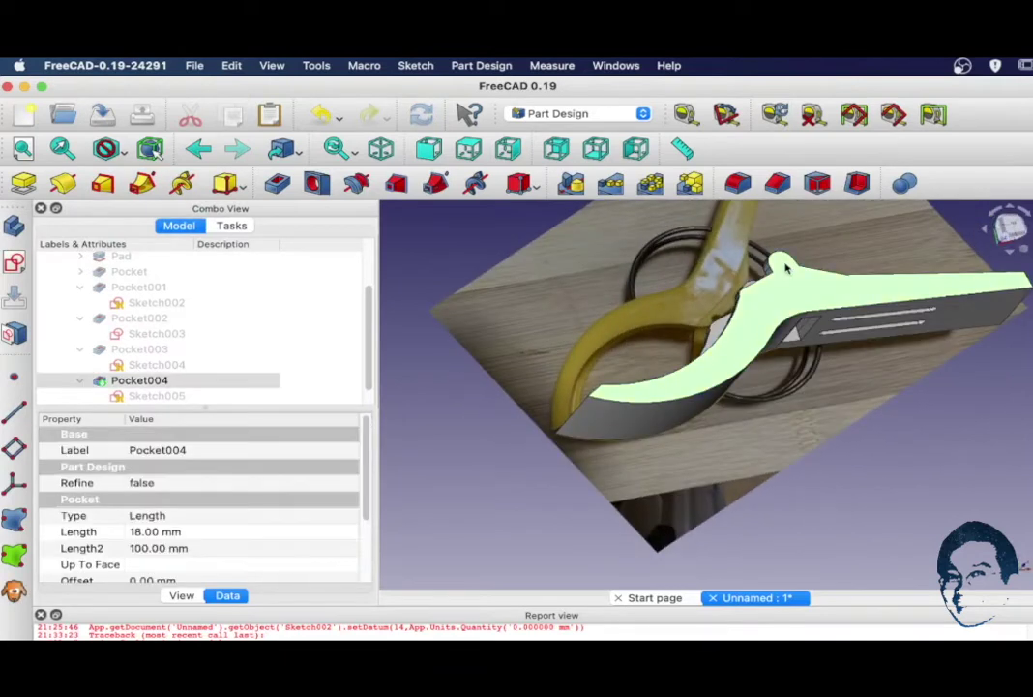
click(16, 267)
click(156, 151)
click(752, 307)
click(769, 314)
click(591, 184)
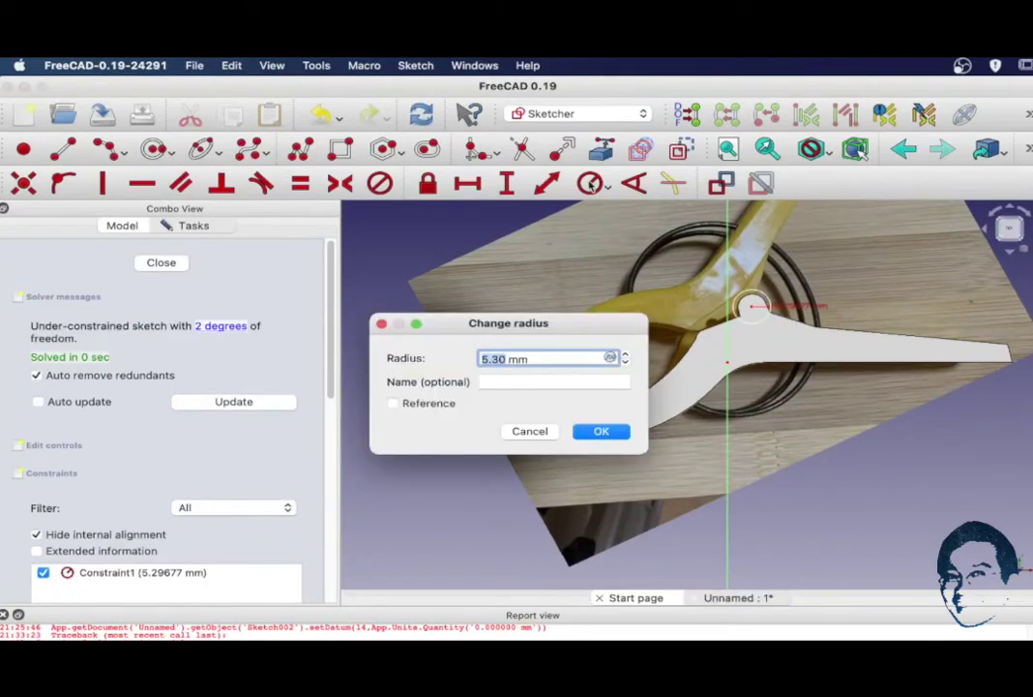
text(4)
key(Return)
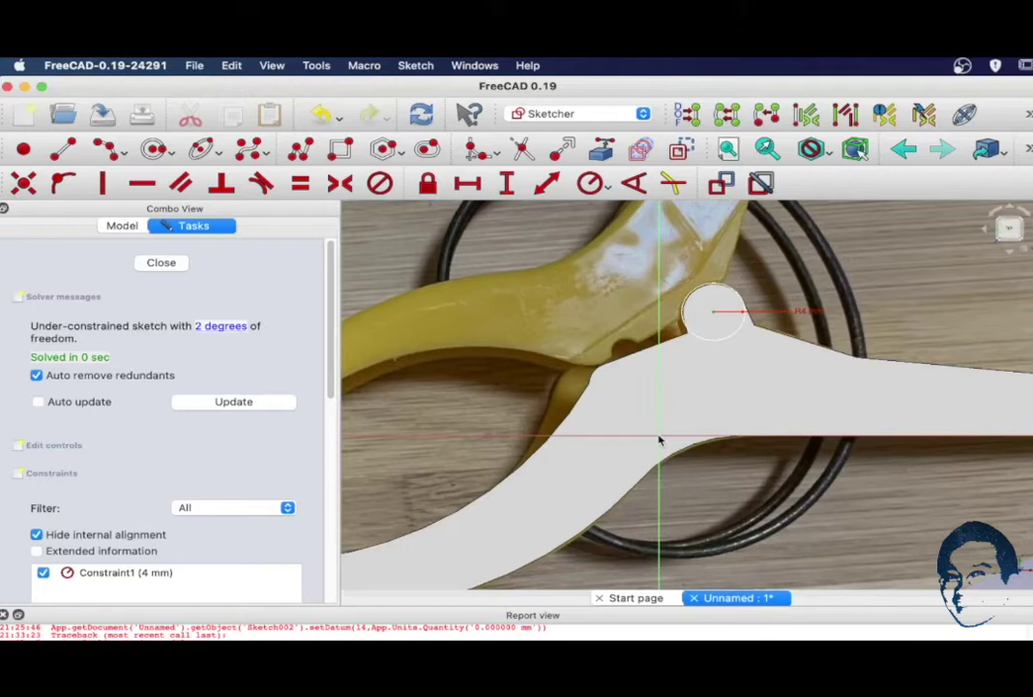
Step: Constrain the circle's centre 7 mm horizontally and 17.2 mm vertically from the origin
click(476, 184)
text(7)
click(699, 279)
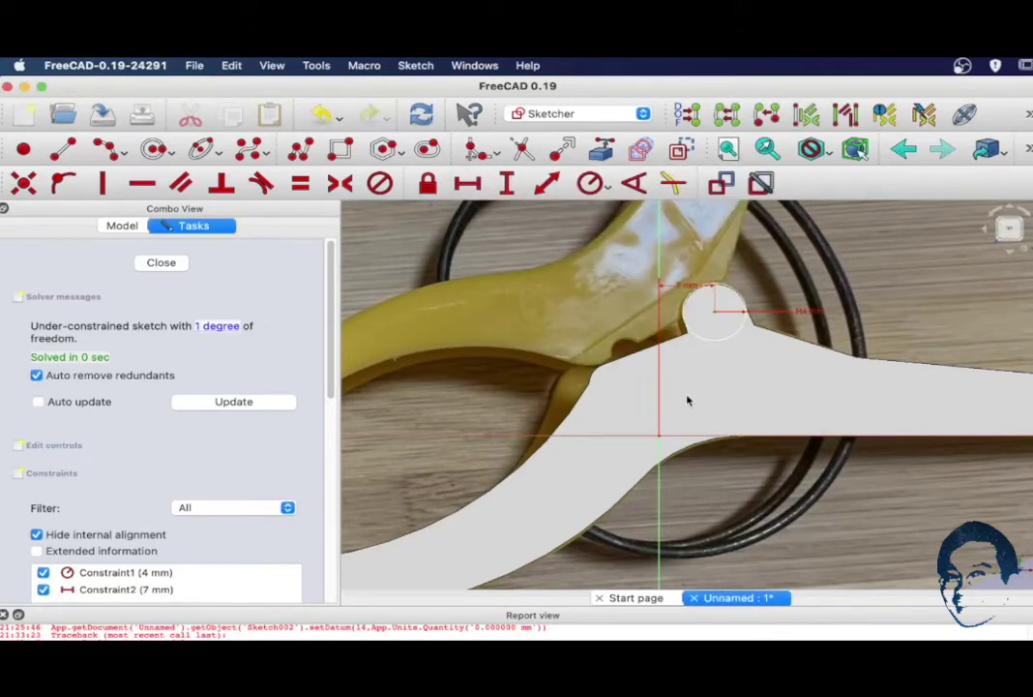
click(659, 436)
click(506, 182)
text(17.2)
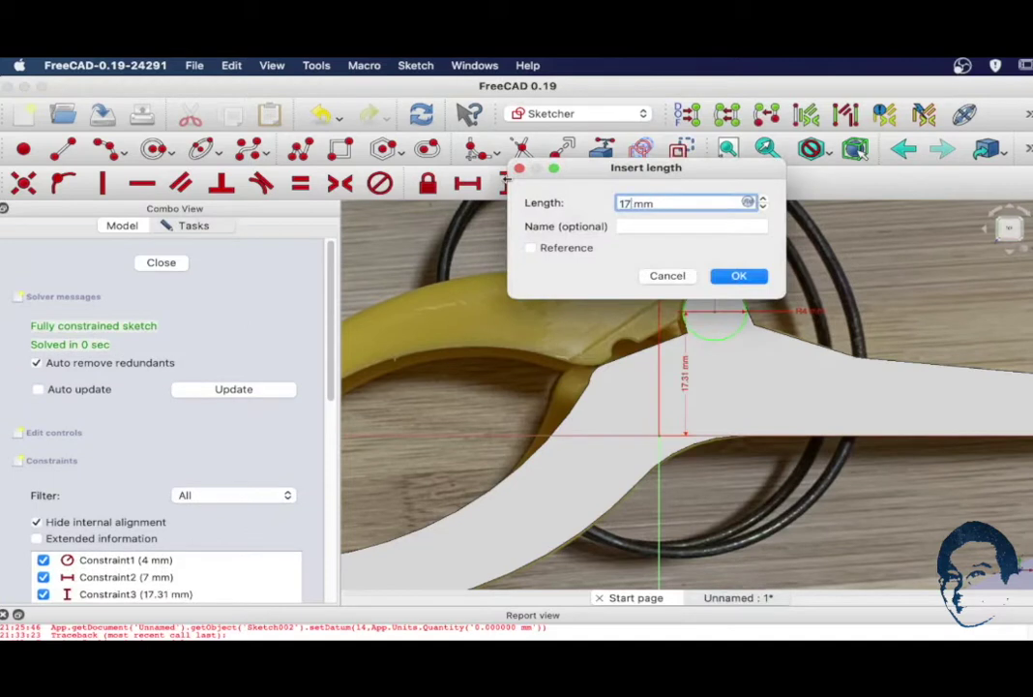
key(Return)
Step: Draw short lines from the circle's two sides to the corners where the knob meets the clamp body
click(63, 149)
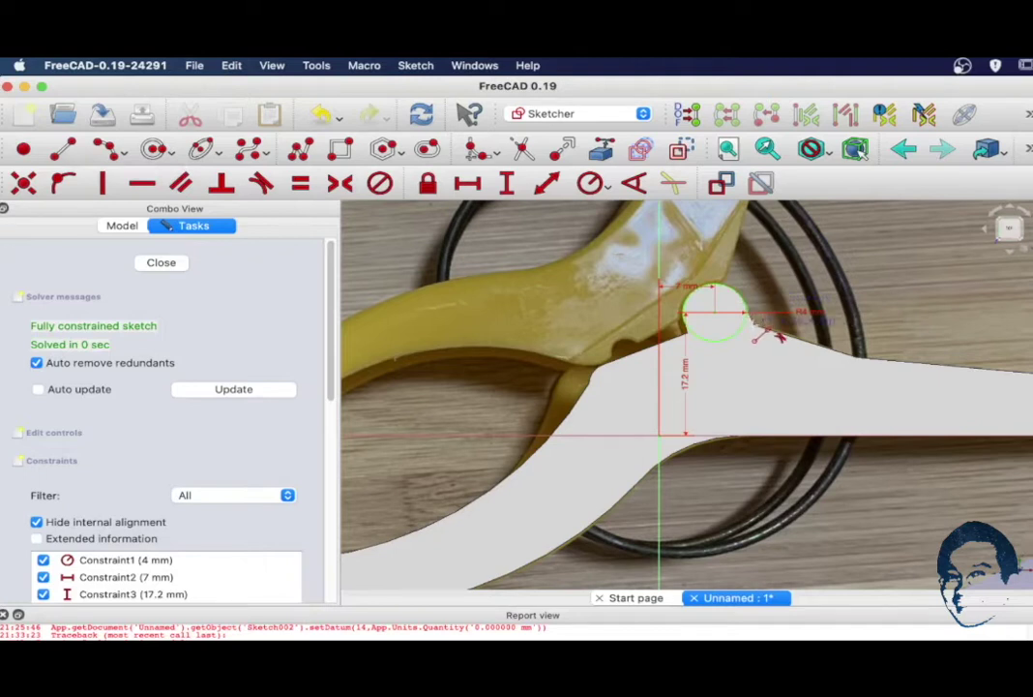
click(751, 323)
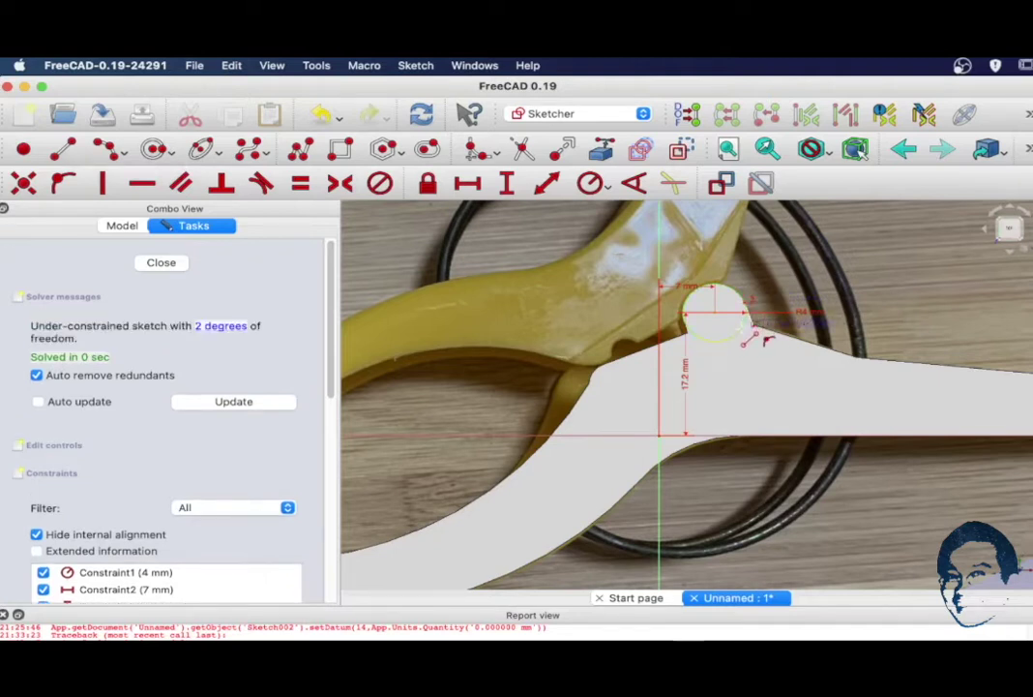
click(741, 329)
click(684, 324)
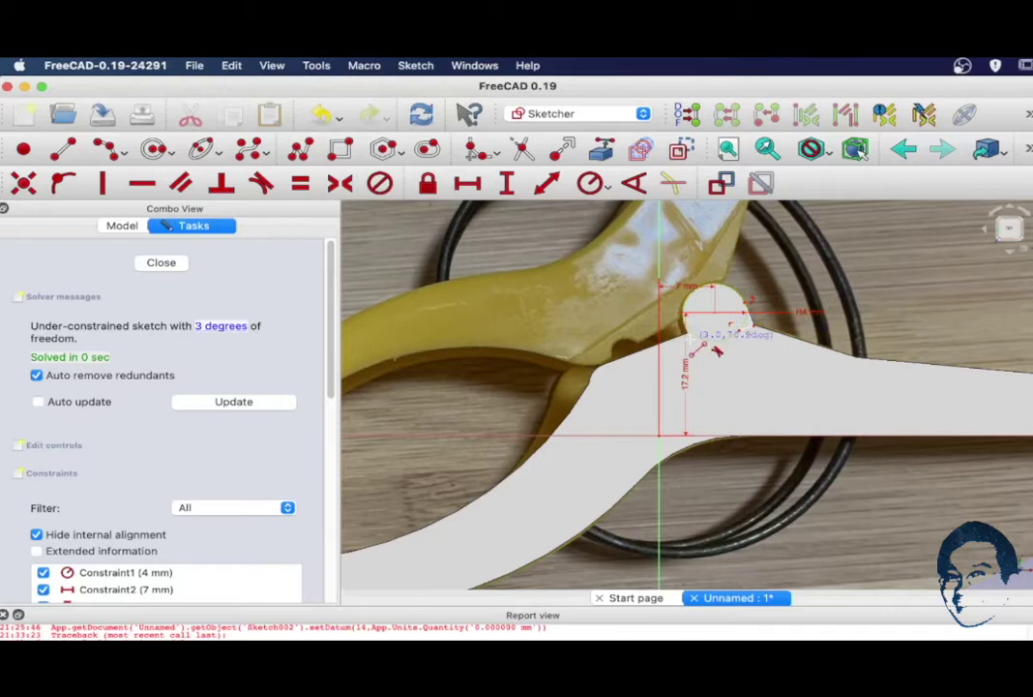
click(688, 336)
Step: Trim the circle's side arcs between the lines and adjust the line along the knob's jaw side
scroll(692, 346, up, 3)
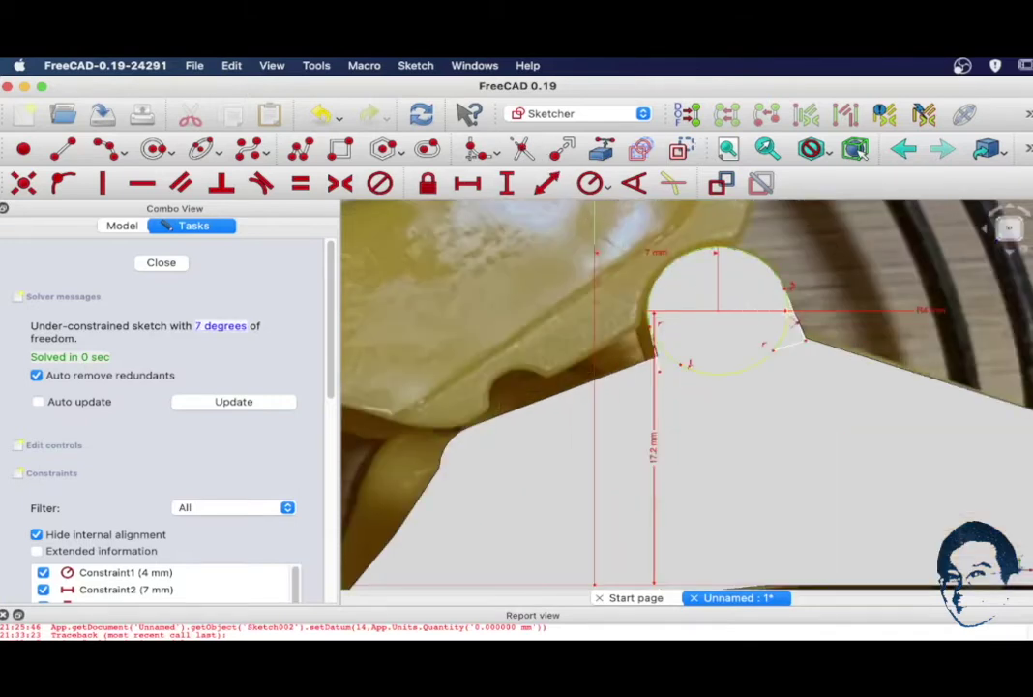
click(790, 319)
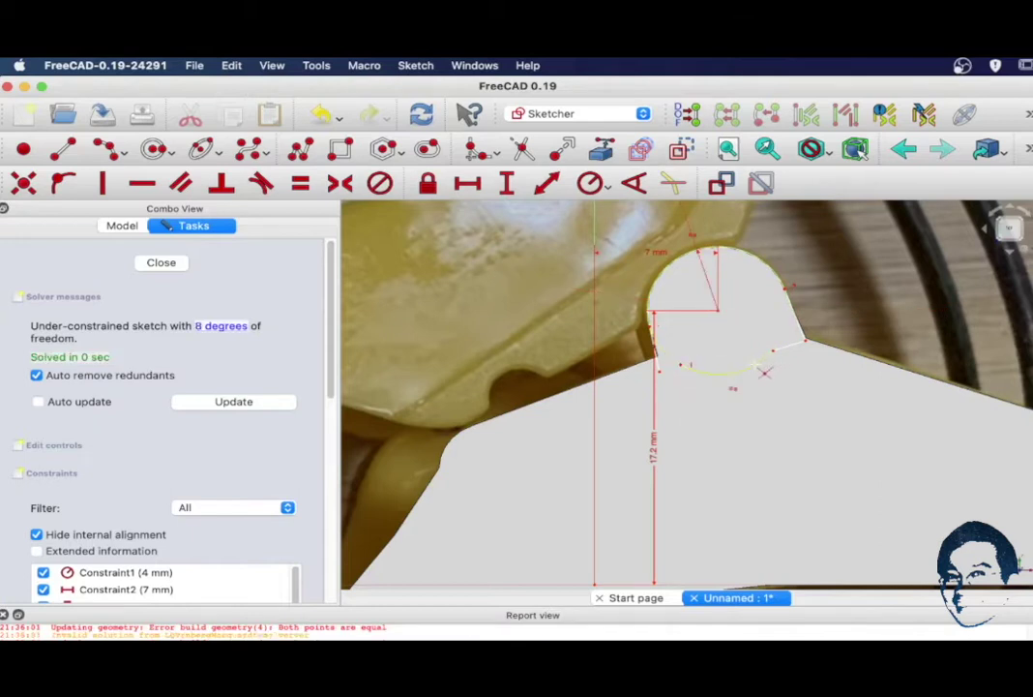
scroll(685, 368, up, 2)
drag(648, 367, 628, 395)
scroll(654, 366, down, 3)
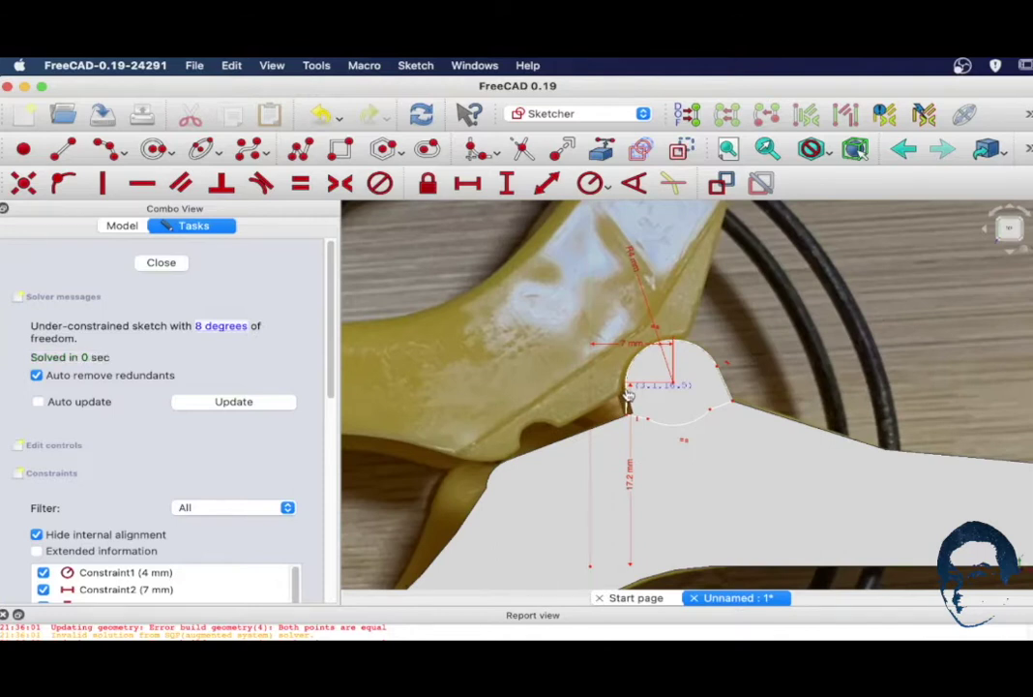
Step: Close the sketch and pocket the knob profile 2 mm deep into the side face
click(161, 263)
click(278, 184)
text(2)
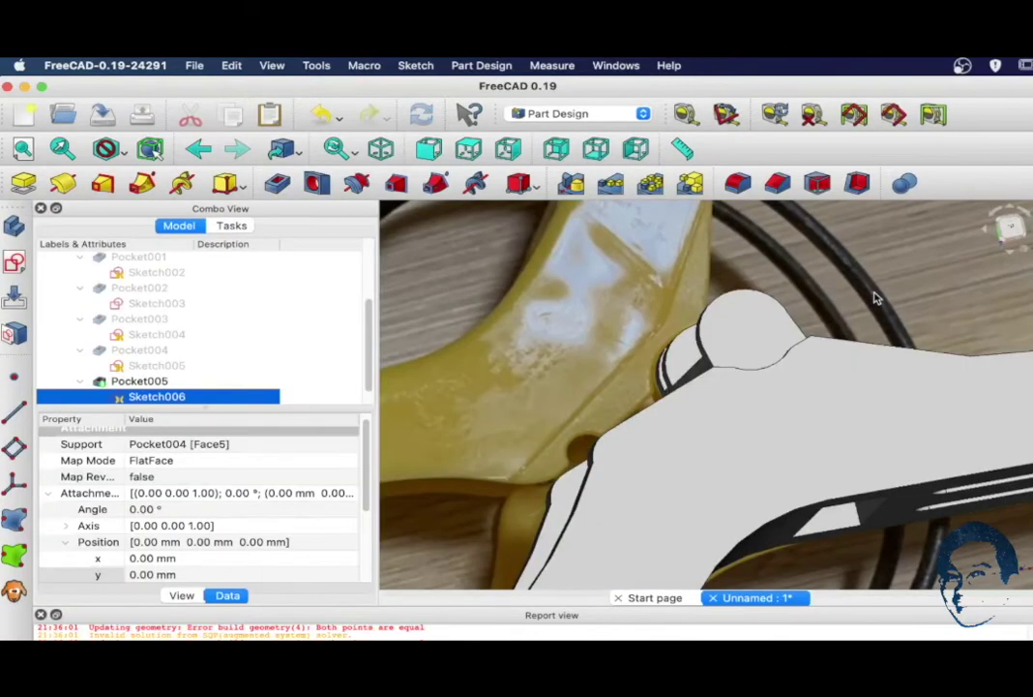
Step: Hide the reference photo's image plane so only the clamp body is displayed
scroll(861, 329, down, 10)
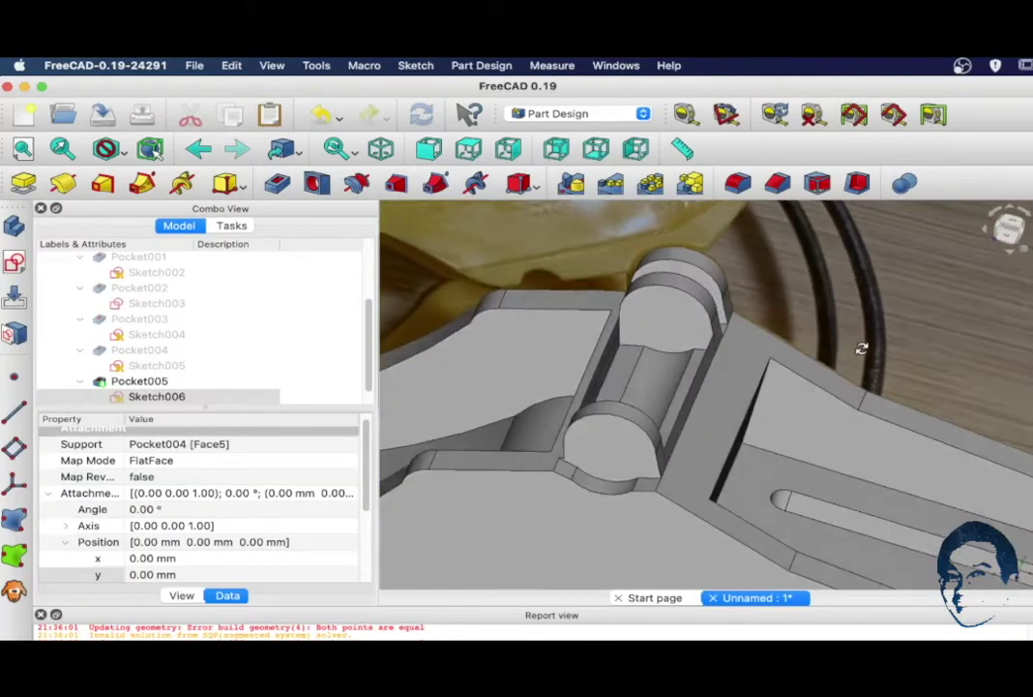
key(space)
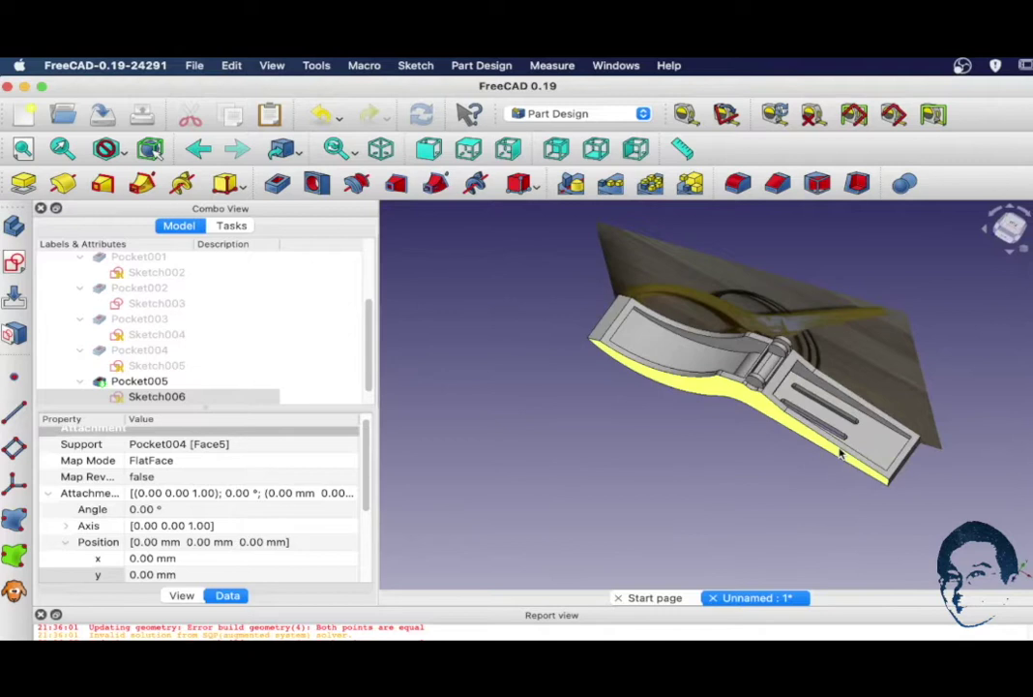
click(847, 454)
click(953, 404)
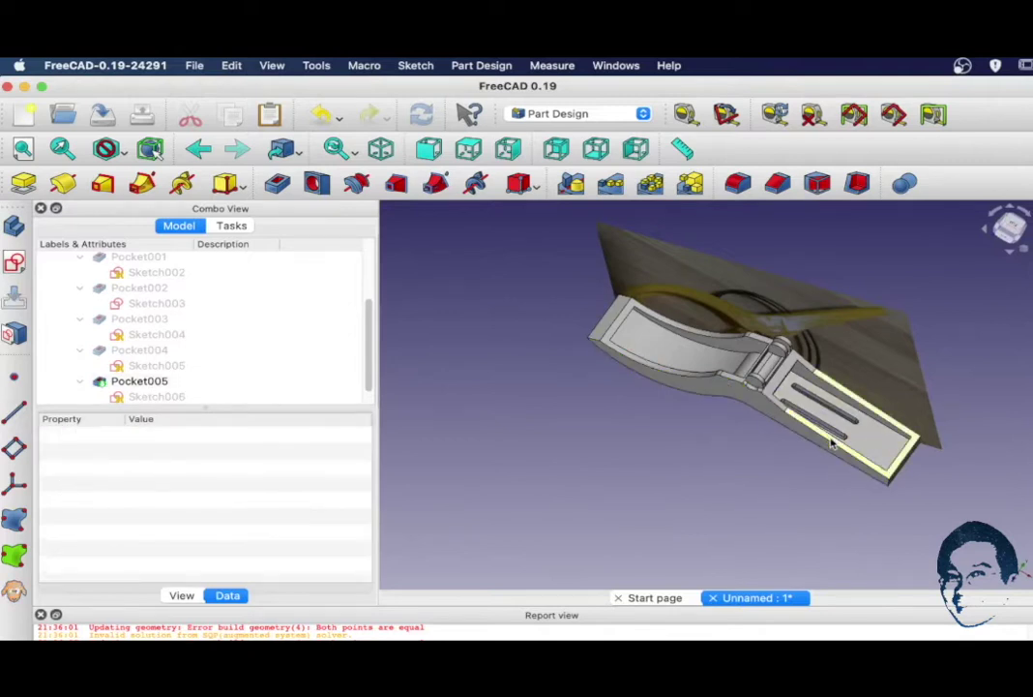
scroll(100, 308, up, 3)
click(62, 289)
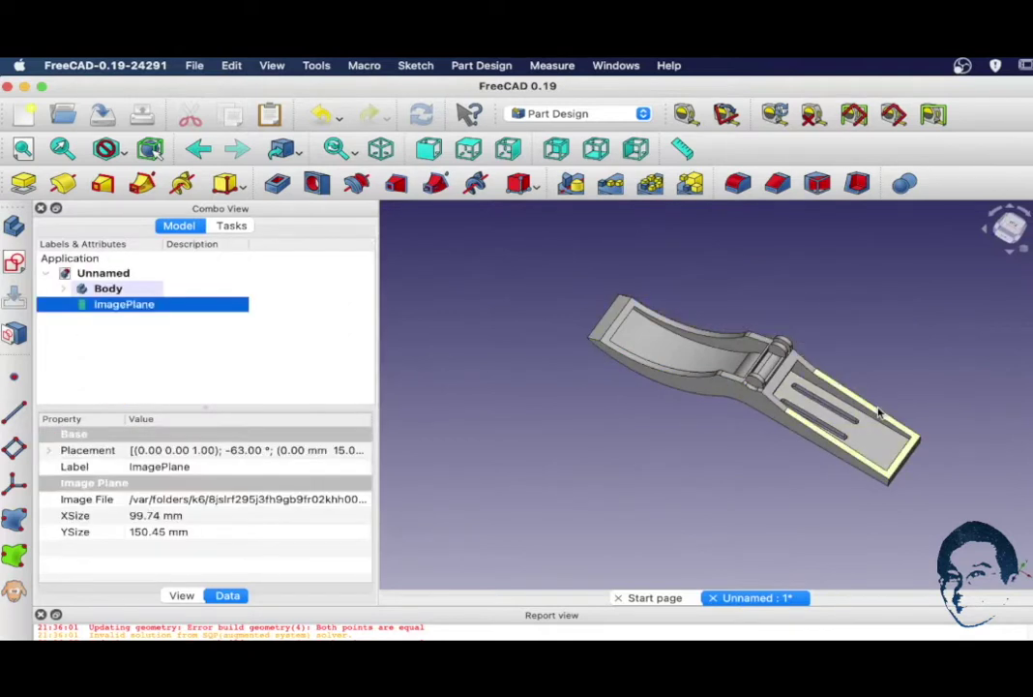
Step: Try to fillet three outer edges of the handle's rim with a 1 mm radius
click(879, 413)
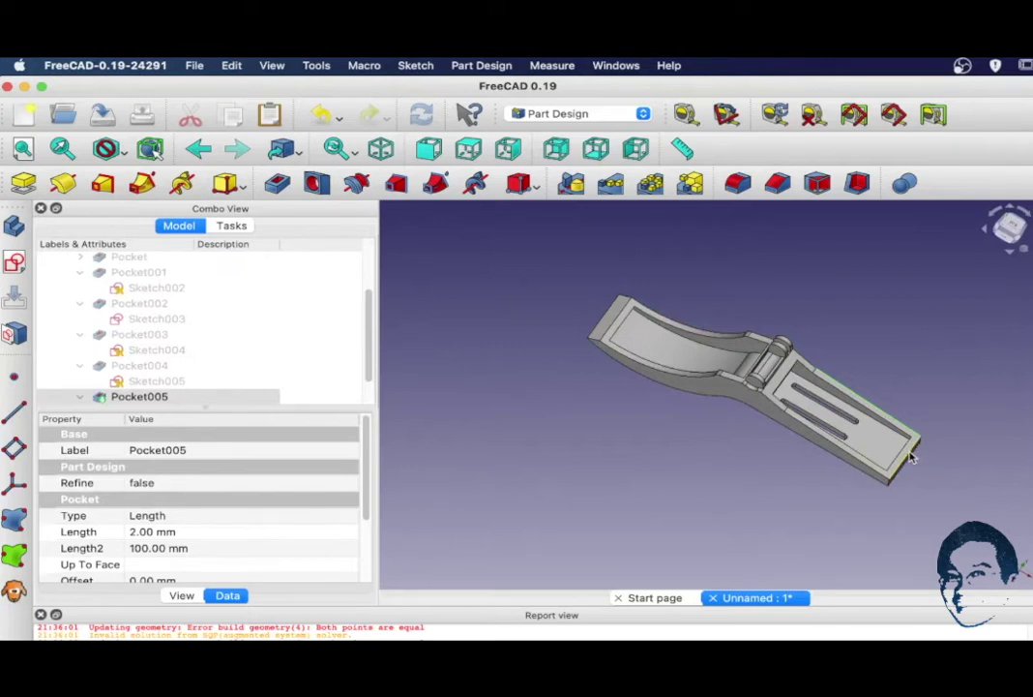
ctrl+click(867, 462)
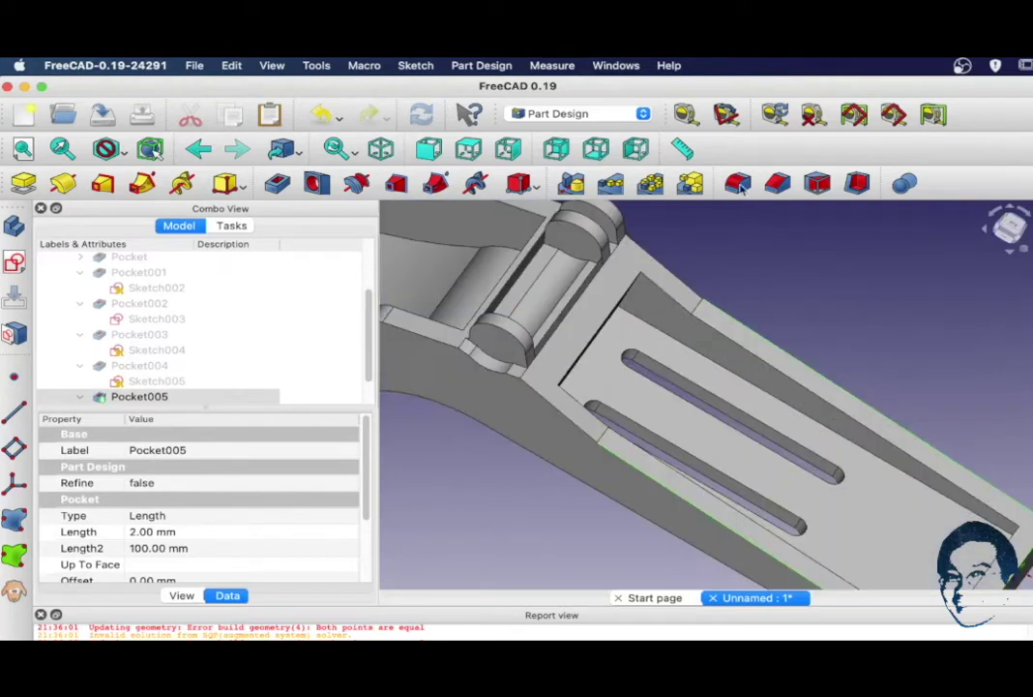
click(738, 184)
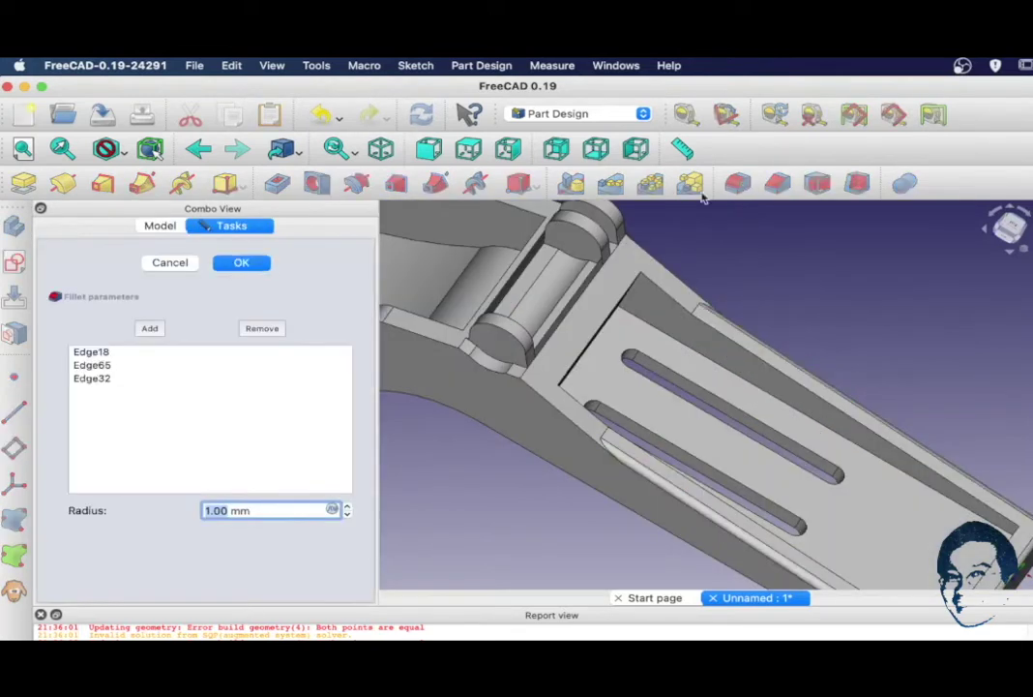
click(229, 262)
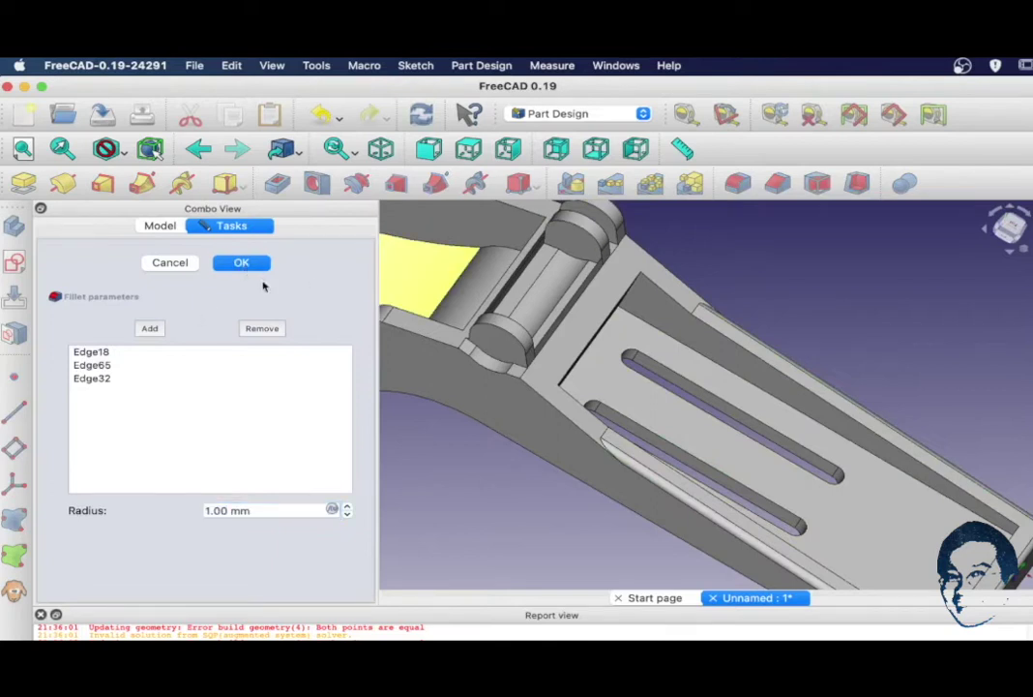
Step: Fillet five edges along the clamp's outer rim, from the curved jaw to the handle's end, with a 2 mm radius
scroll(571, 375, down, 5)
click(571, 374)
click(738, 183)
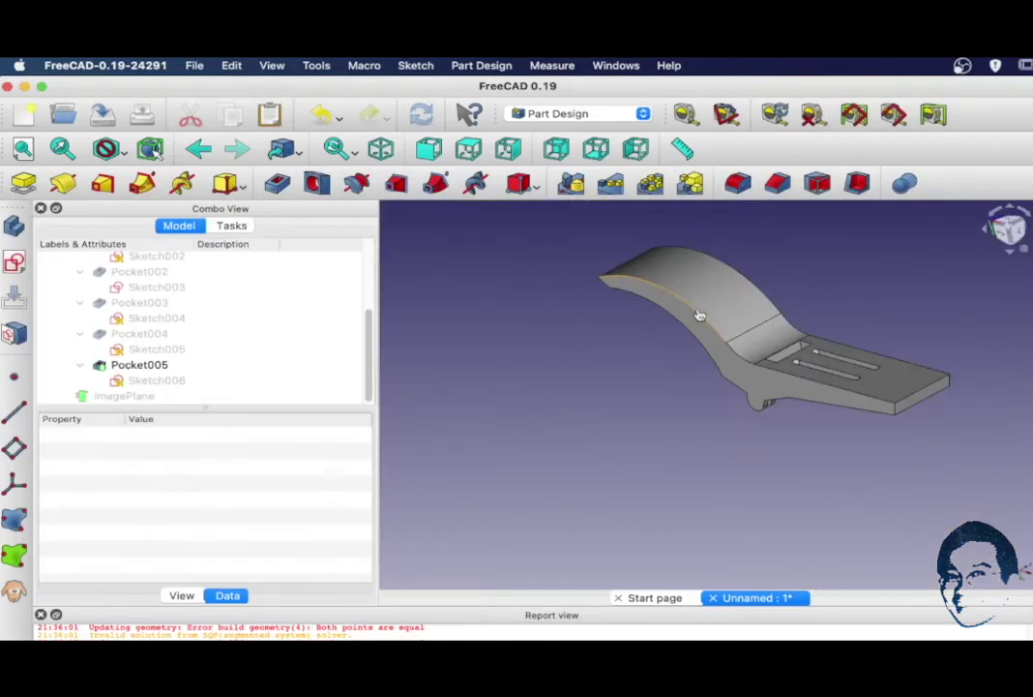
click(699, 315)
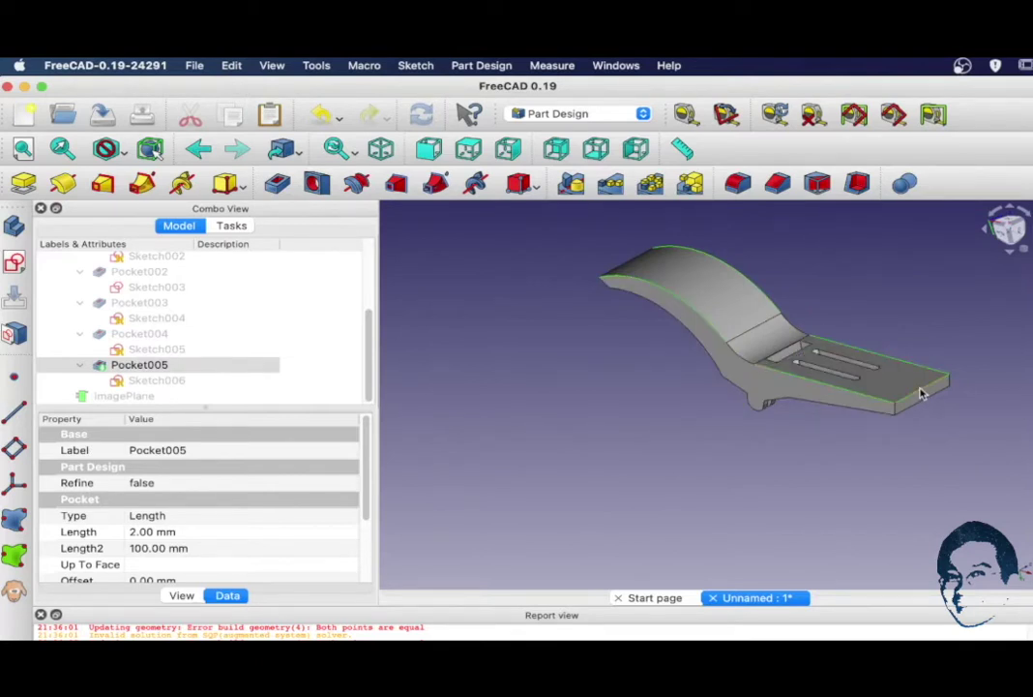
click(739, 184)
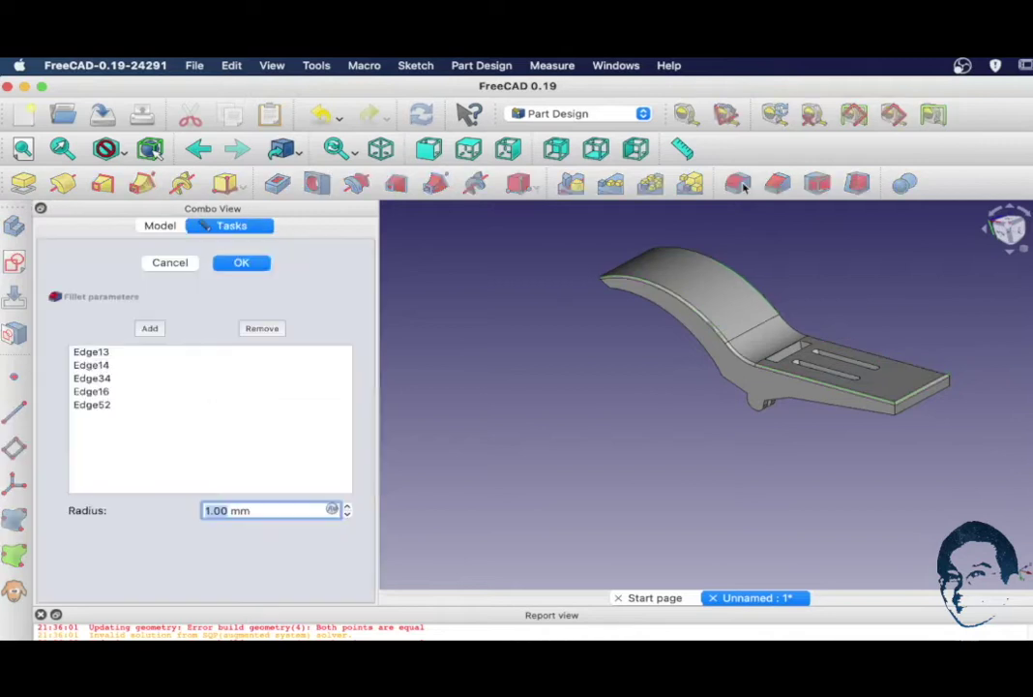
text(2)
click(248, 266)
Step: Fillet the inner edge at the straight handle's end with a 2 mm radius
middle_drag(838, 433, 828, 471)
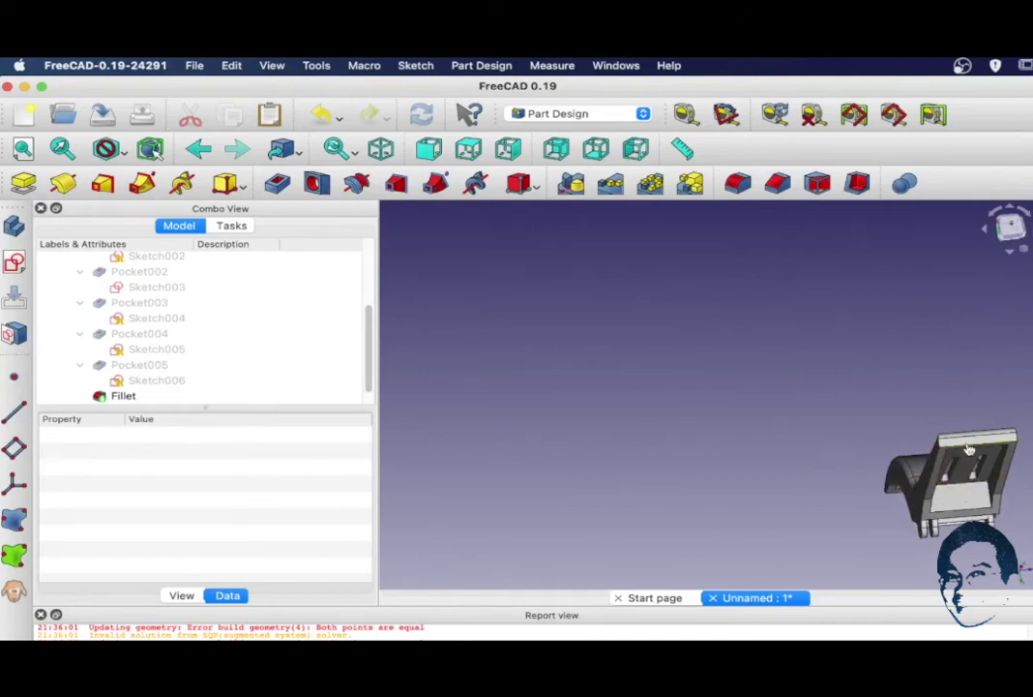
click(969, 449)
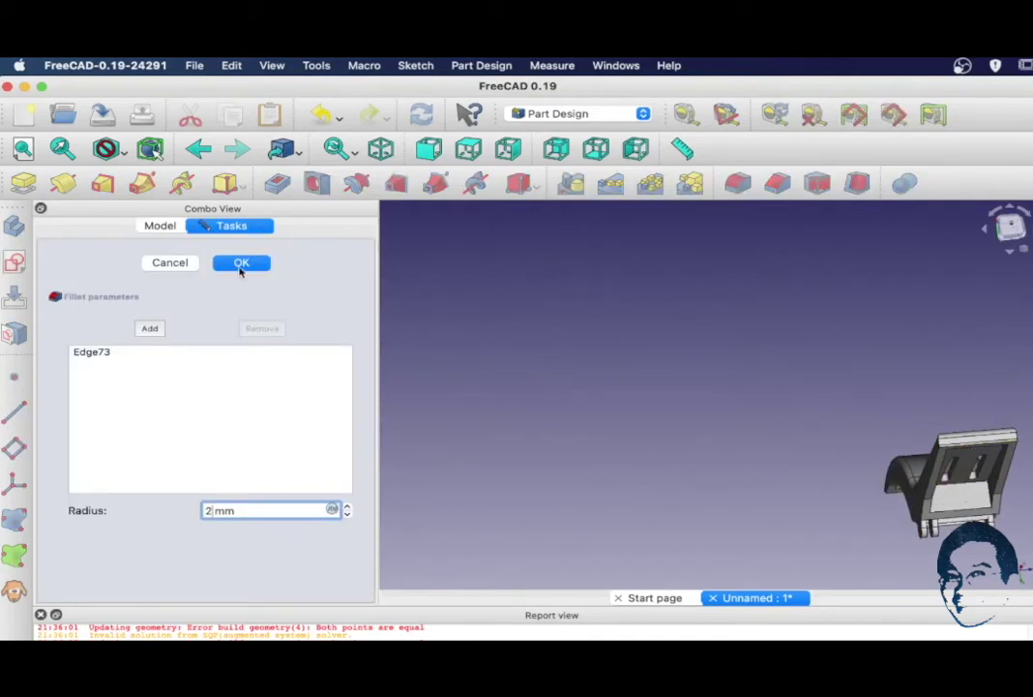
click(241, 263)
Step: Fillet two edges at the tip of the curved jaw with a 1.5 mm radius
key(v)
key(f)
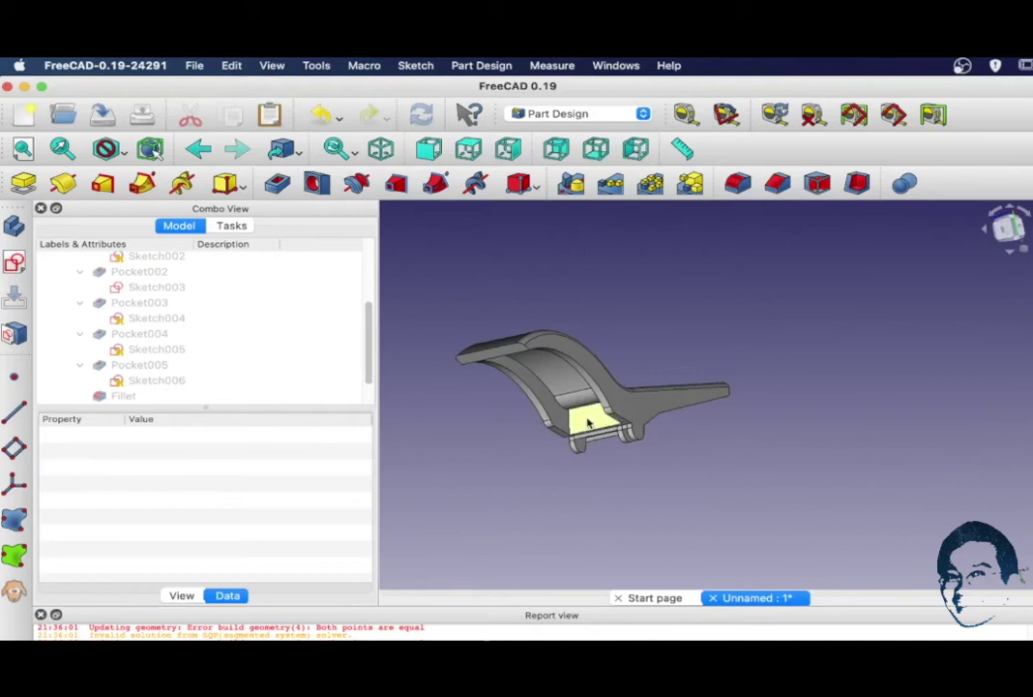
click(487, 352)
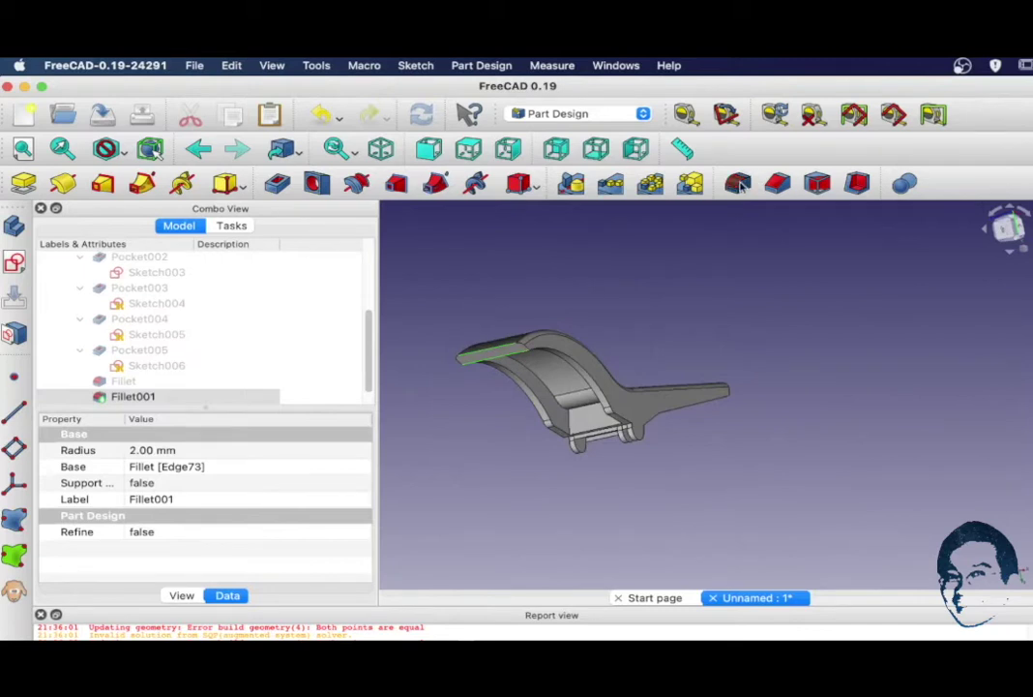
click(740, 185)
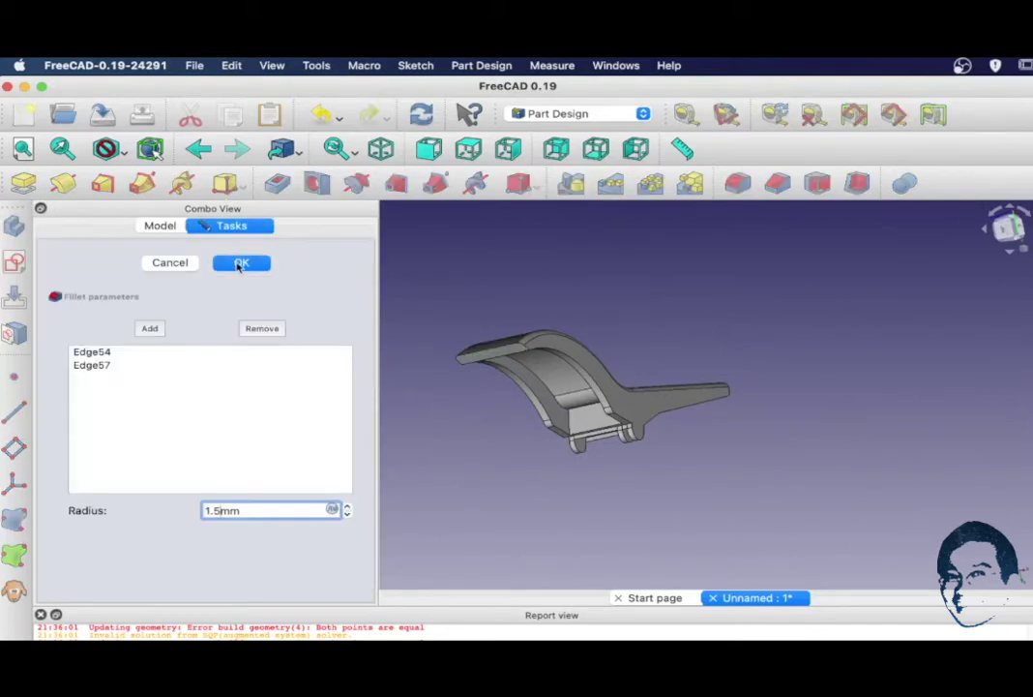
click(240, 263)
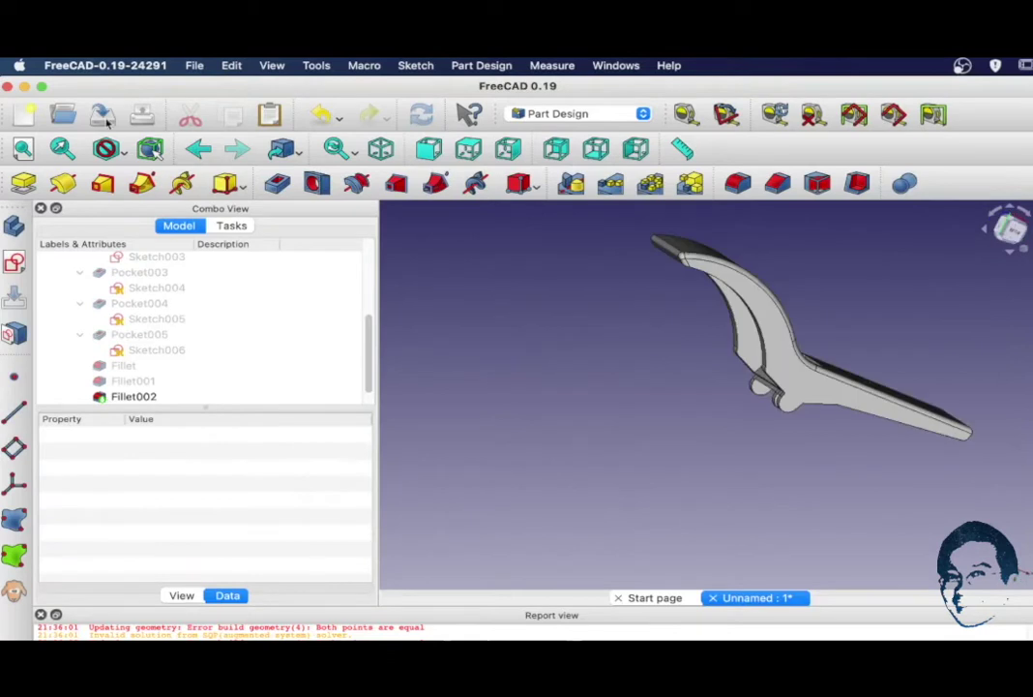
Step: Save the document in the Freecad folder under the file name clothclip
click(103, 115)
text(clo)
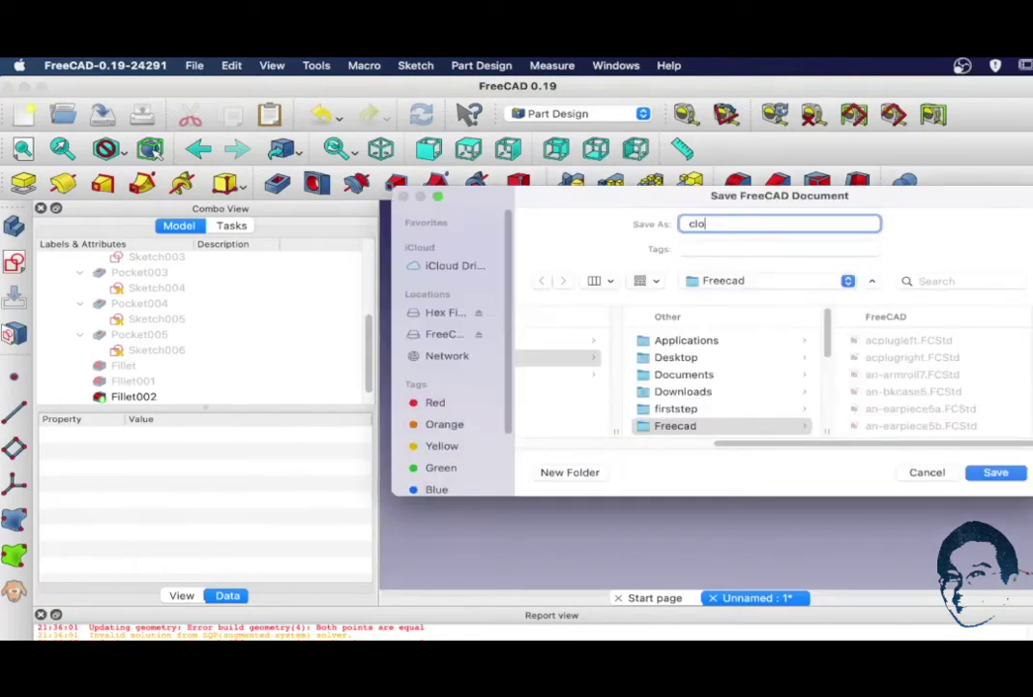
text(thclip)
key(Return)
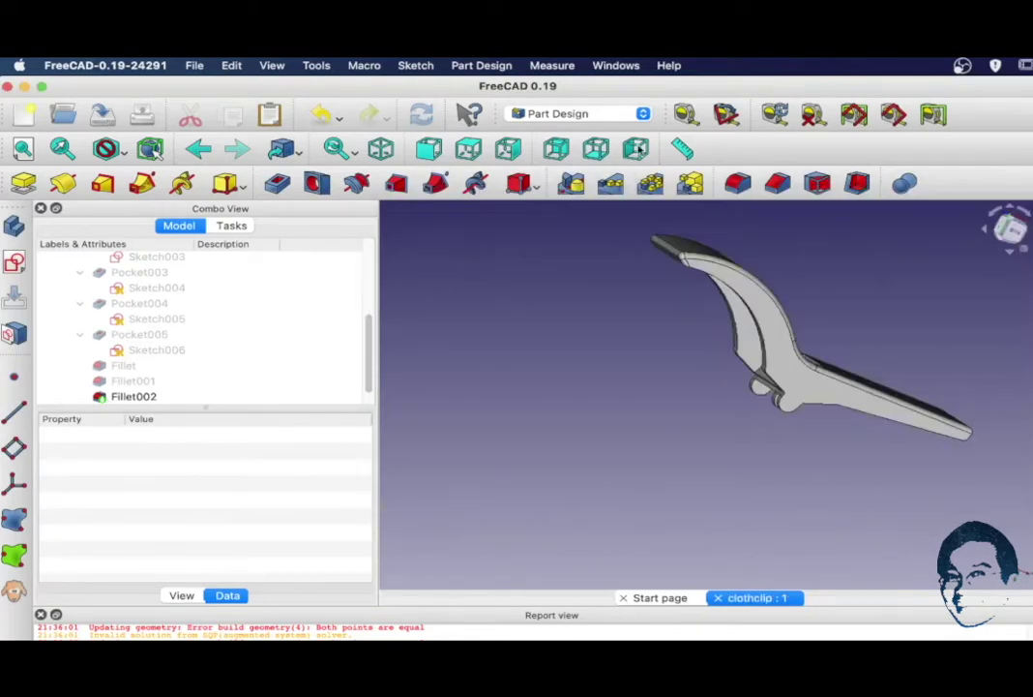
Step: Switch to the Part workbench and add a cylinder with a 1.5 mm radius and 6 mm height
click(643, 114)
click(530, 269)
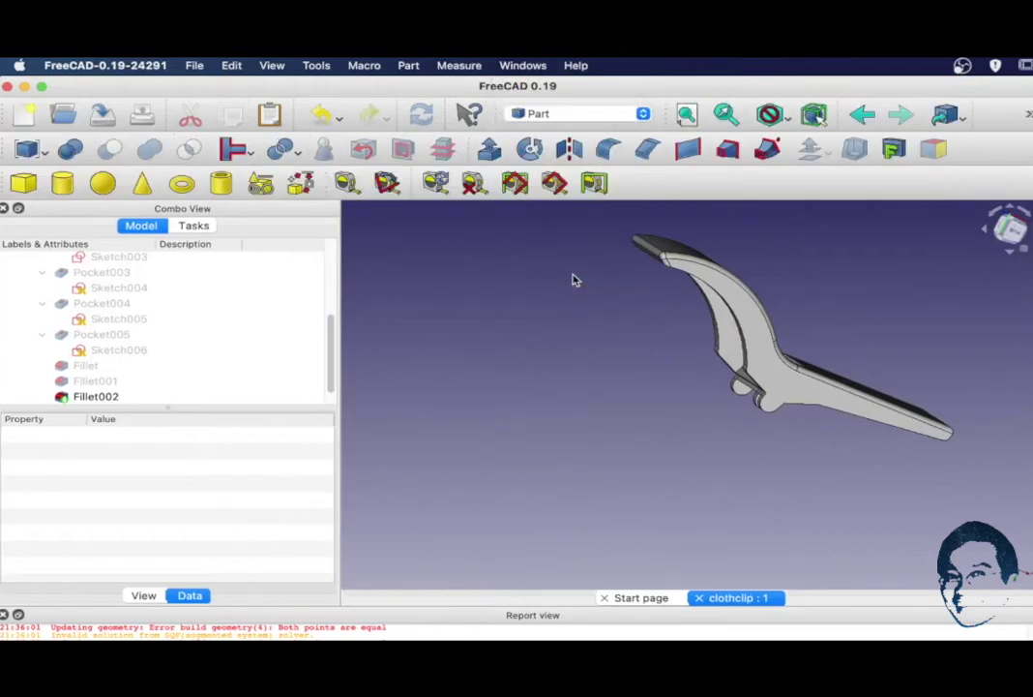
click(60, 185)
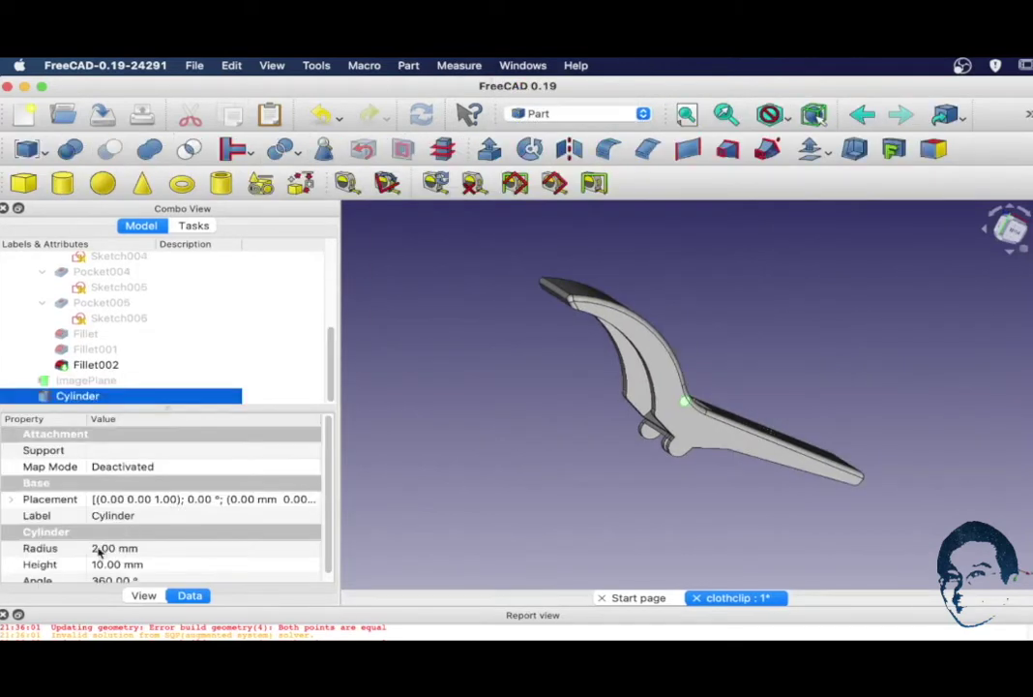
click(95, 545)
text(1.5)
click(97, 559)
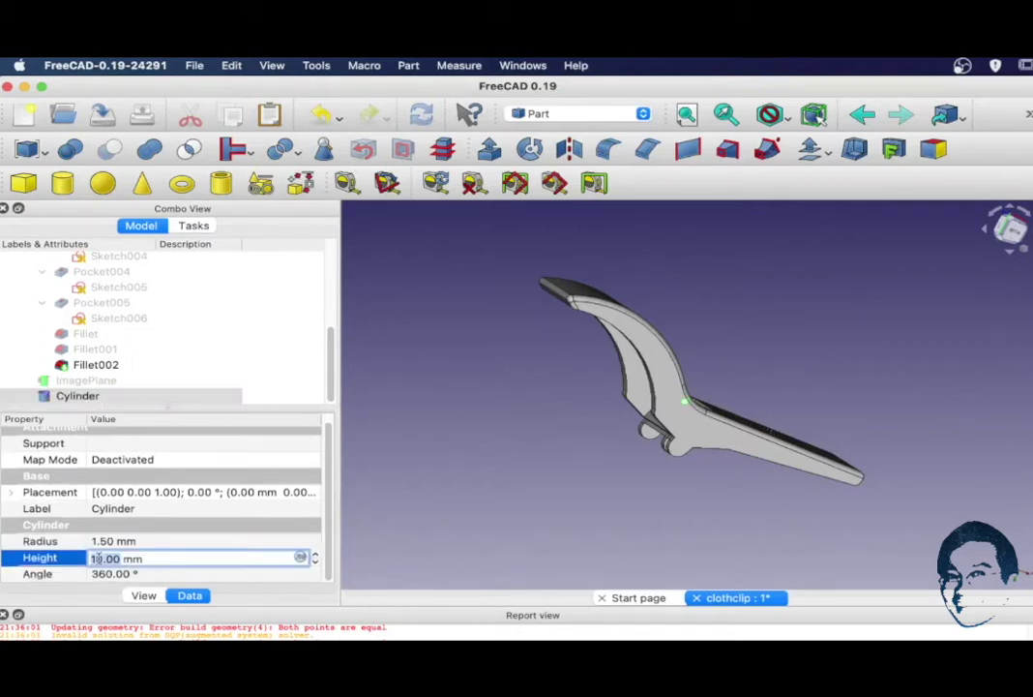
text(6)
Step: Rotate the cylinder to an angle of 270° about its z axis
double_click(76, 397)
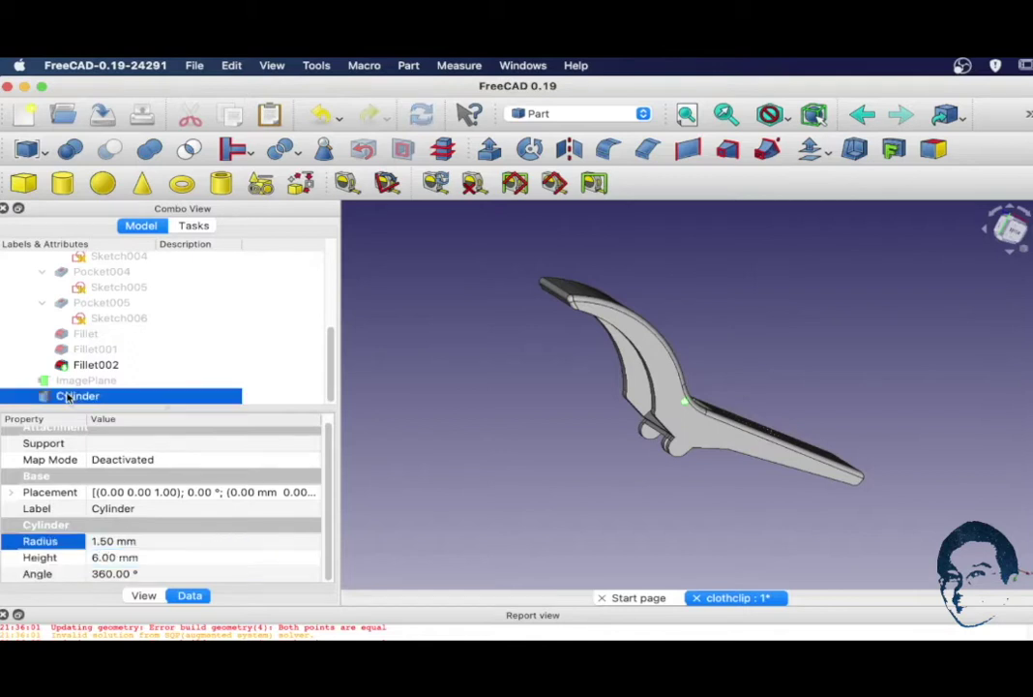
scroll(69, 393, down, 5)
click(159, 566)
text(270.00)
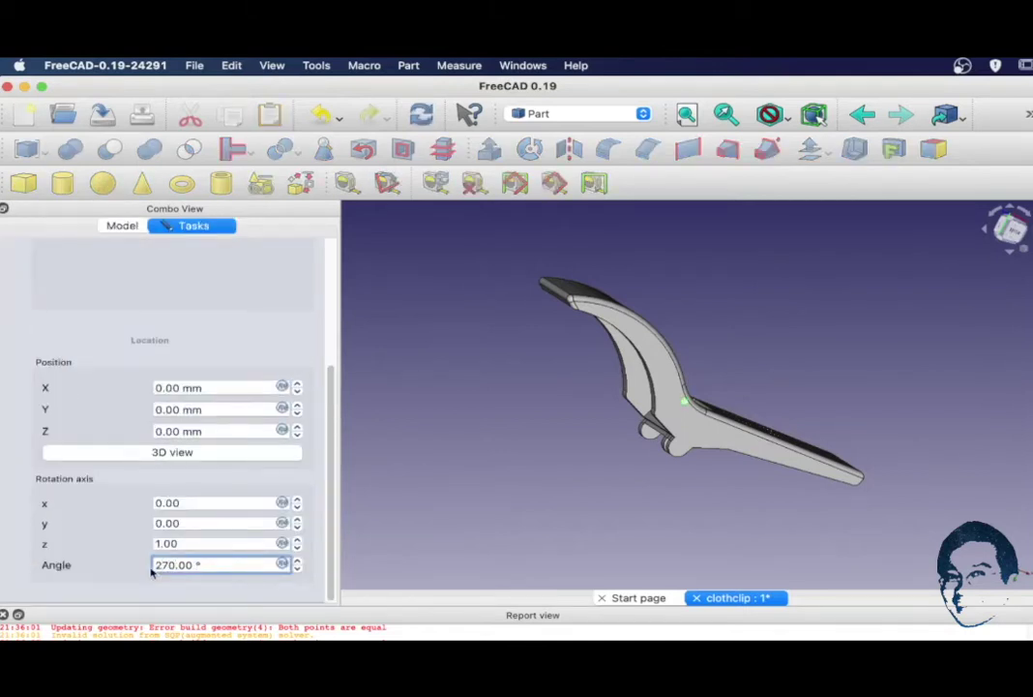
key(Return)
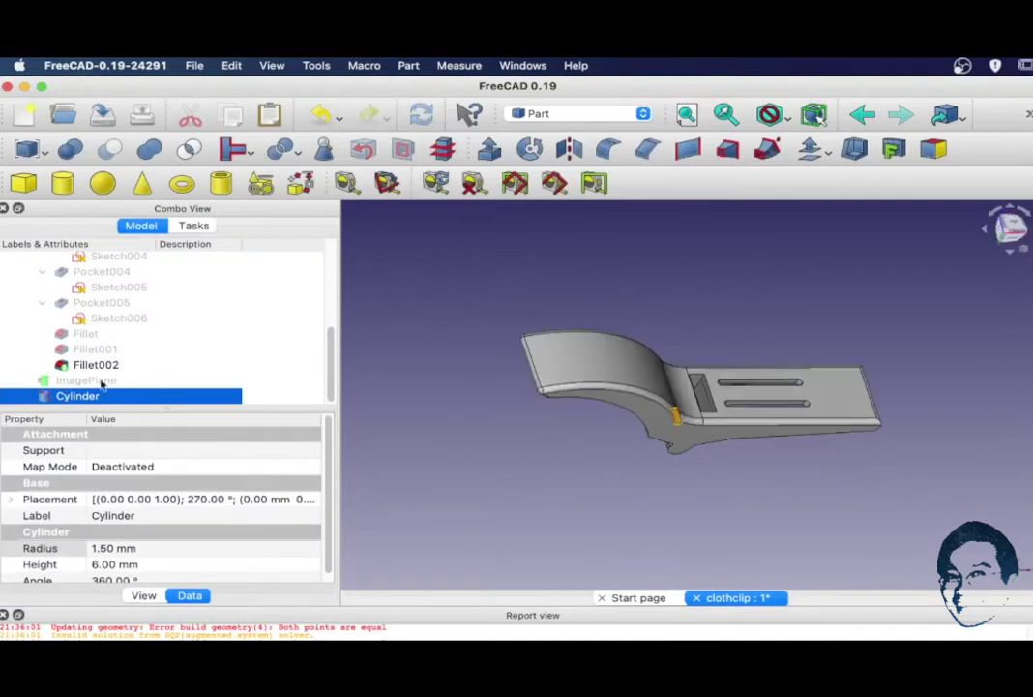
Step: Set the cylinder's position to x -9 mm, y -9 mm and z 9 mm
scroll(62, 505, down, 1)
click(11, 491)
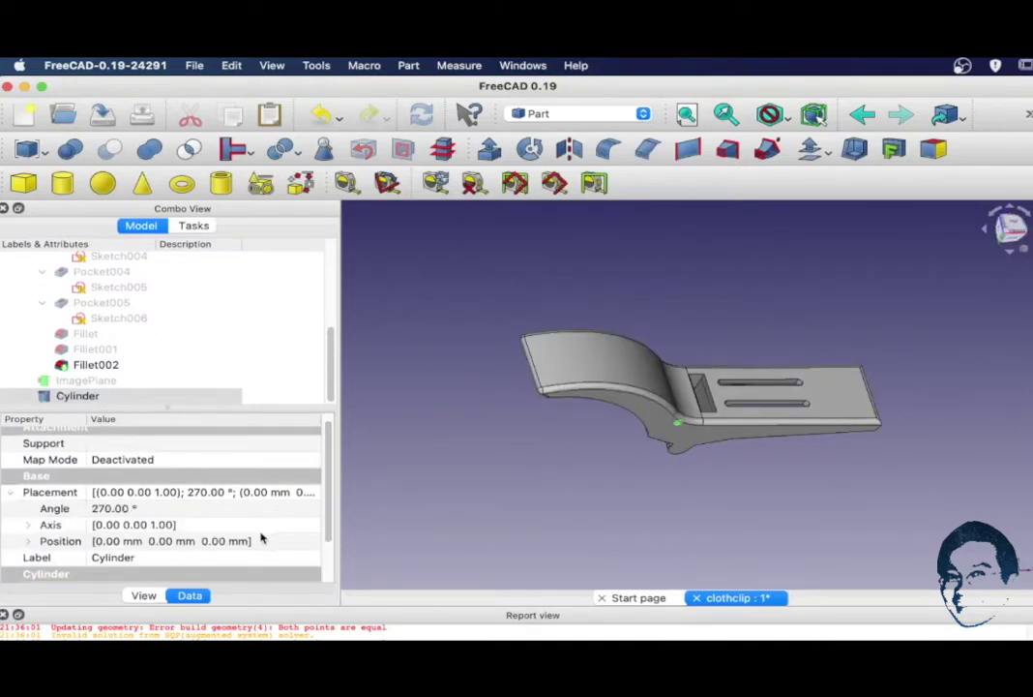
double_click(60, 545)
click(104, 521)
text(-9)
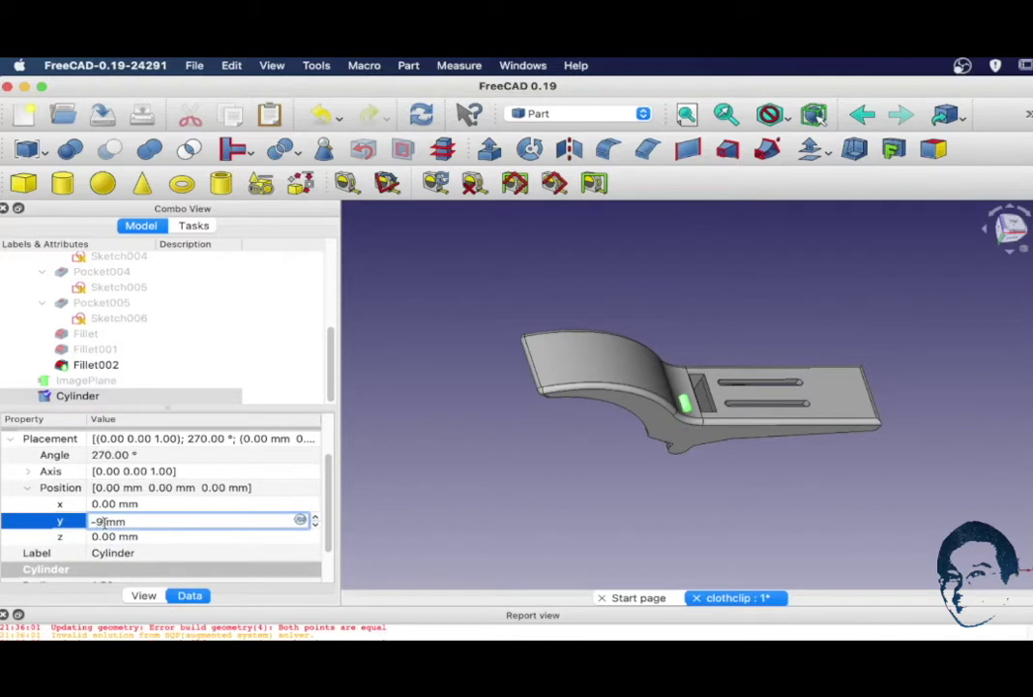
click(93, 505)
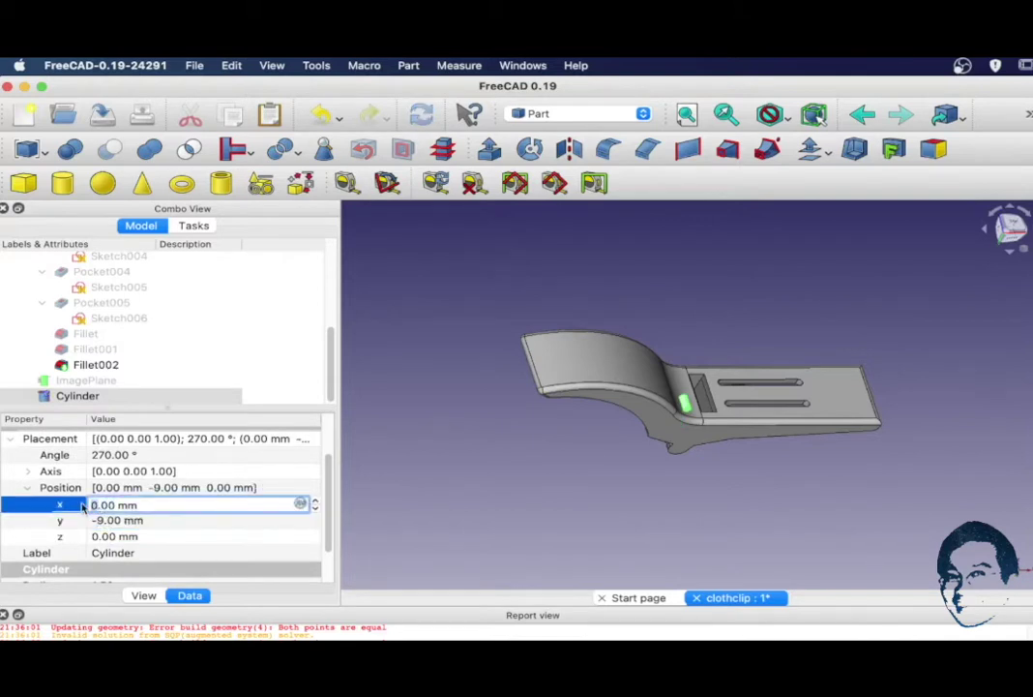
text(-9)
key(Return)
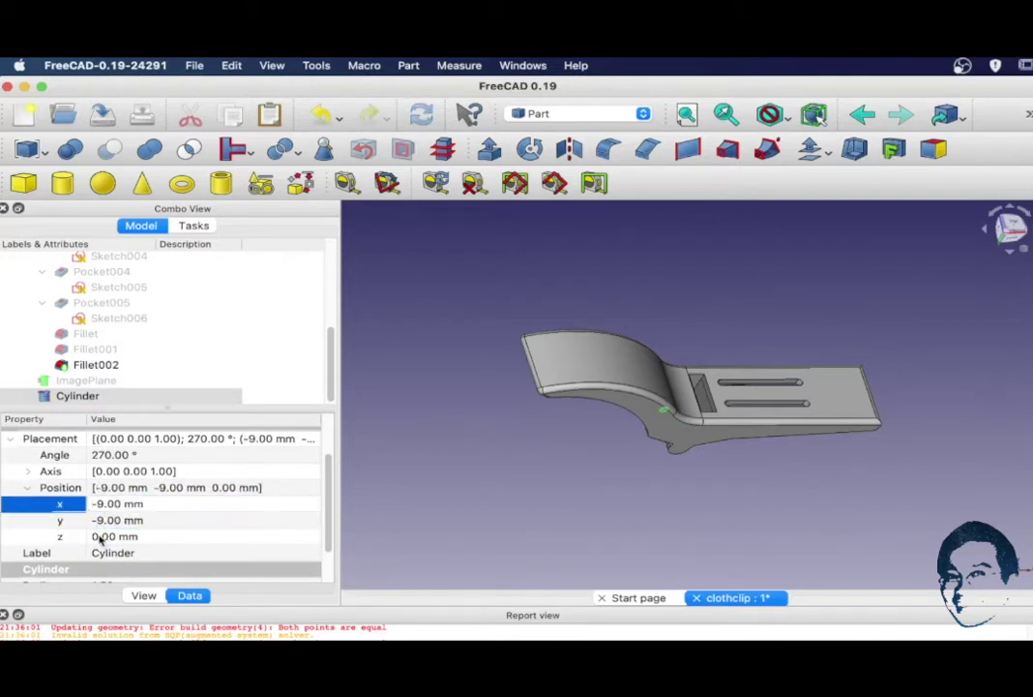
click(101, 538)
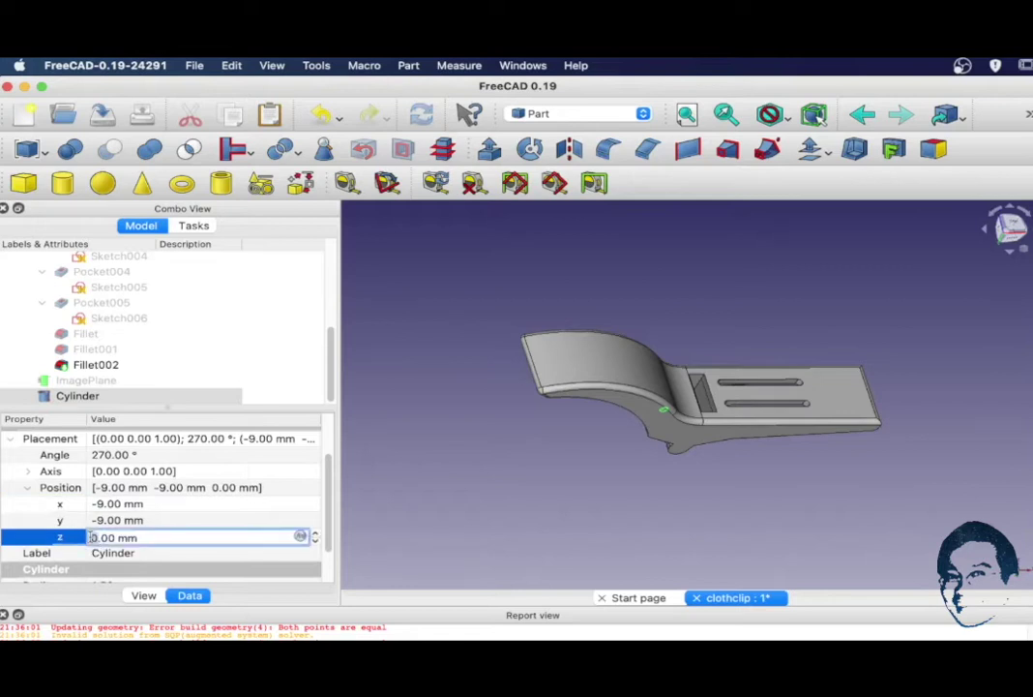
text(9)
key(Return)
Step: Transform the cylinder with the 3D manipulator, turning it toward the curved wall and moving it 1 mm to y -10 mm
middle_drag(561, 416, 699, 420)
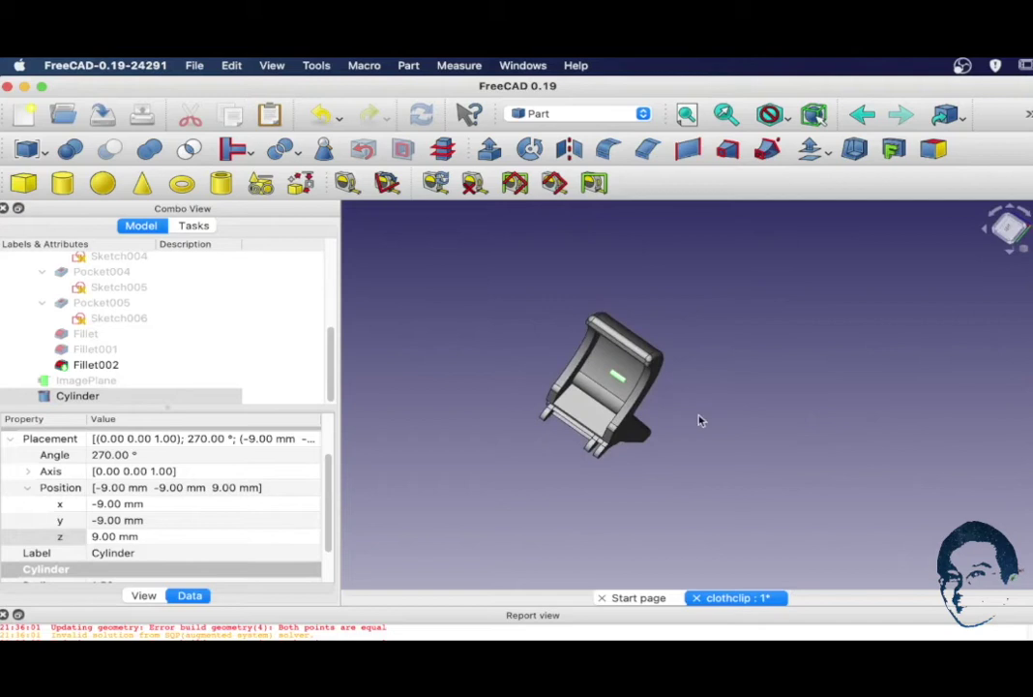
click(618, 376)
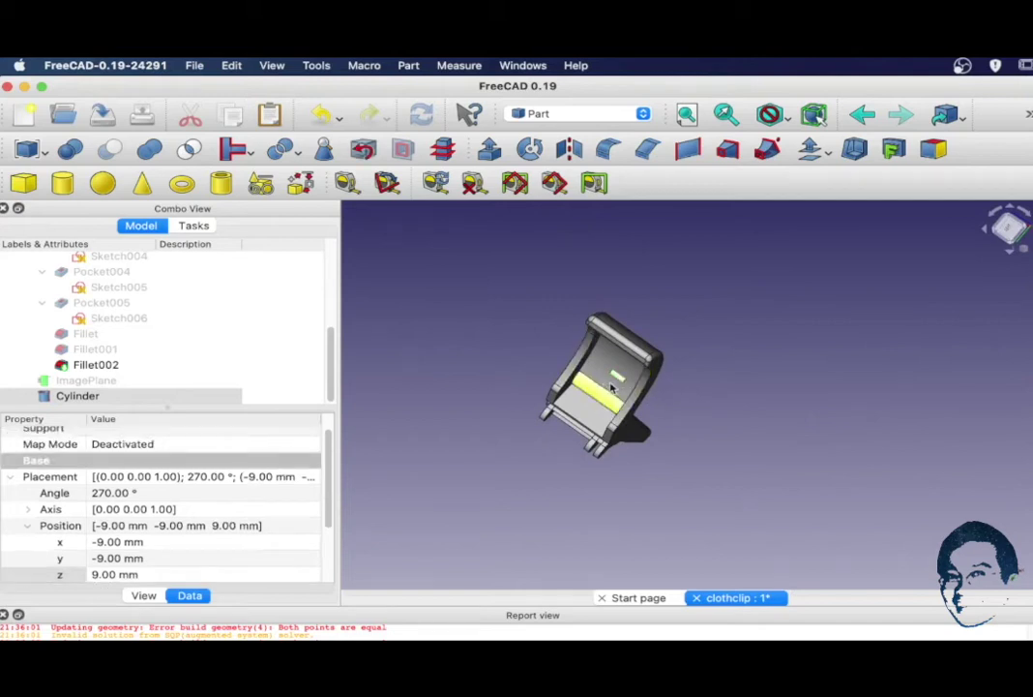
double_click(618, 379)
drag(617, 304, 782, 381)
scroll(782, 380, up, 5)
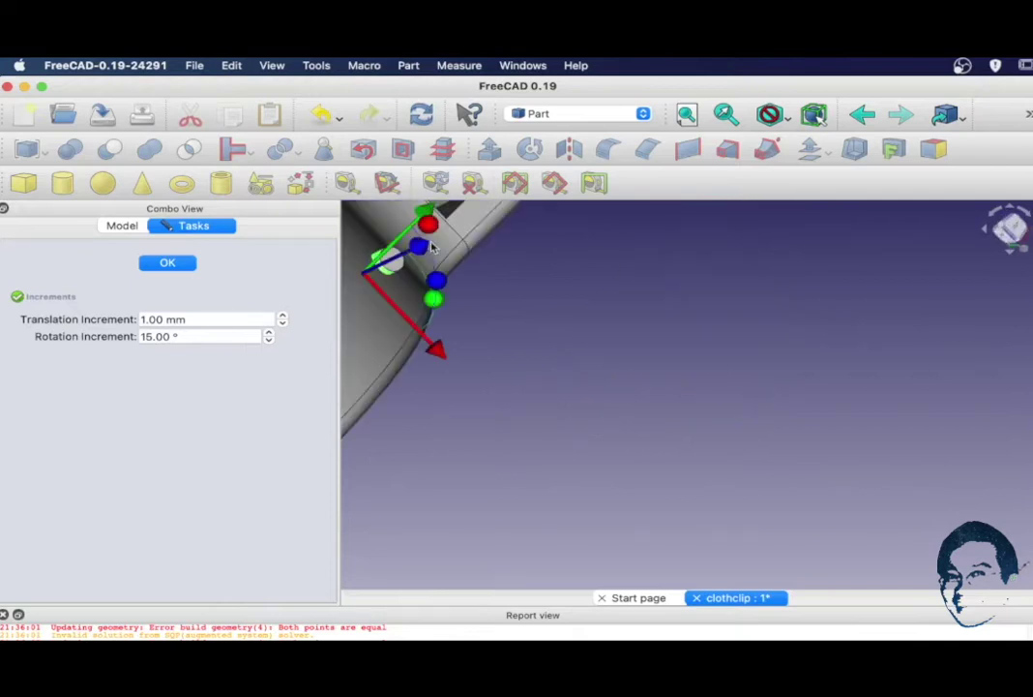
drag(421, 248, 433, 245)
click(169, 263)
Step: Show the reference photo's image plane again beneath the clamp body
scroll(525, 277, down, 3)
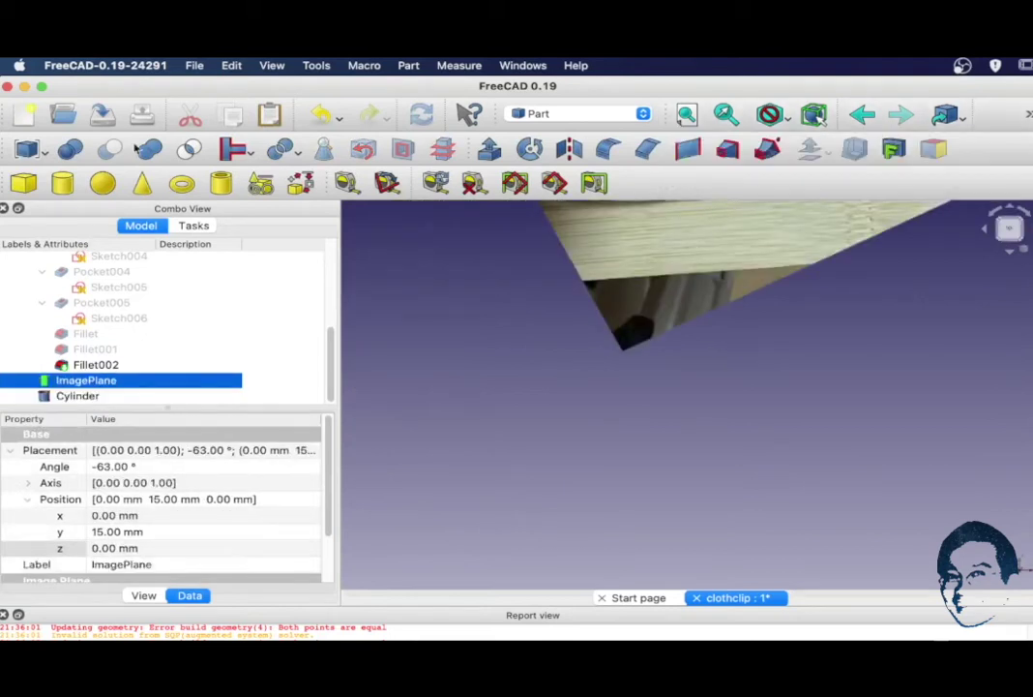
scroll(666, 280, down, 5)
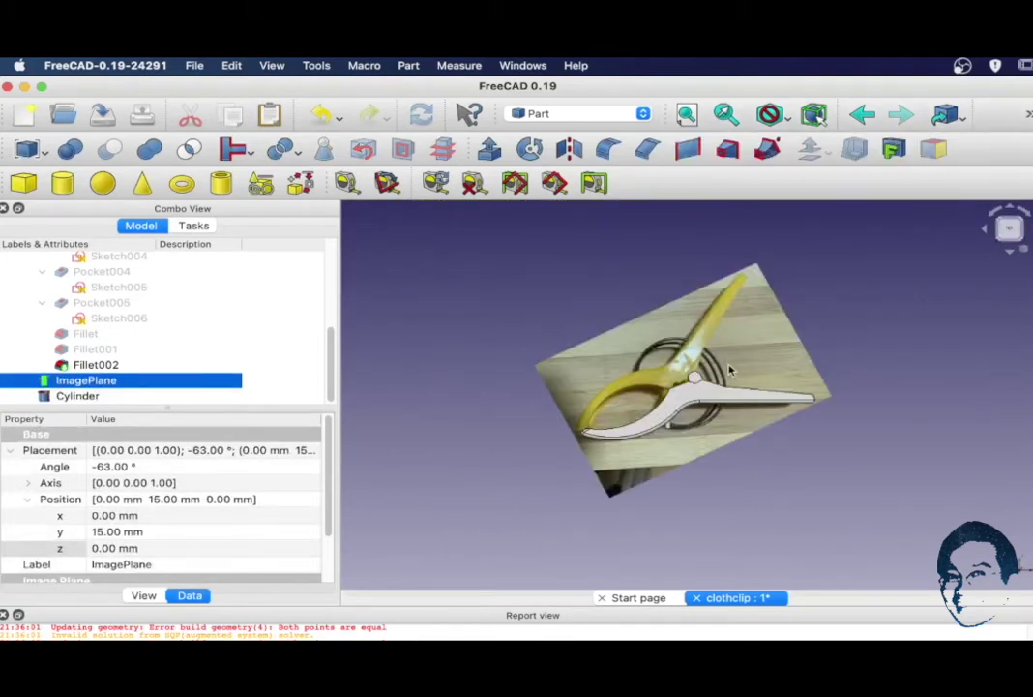
scroll(626, 320, up, 3)
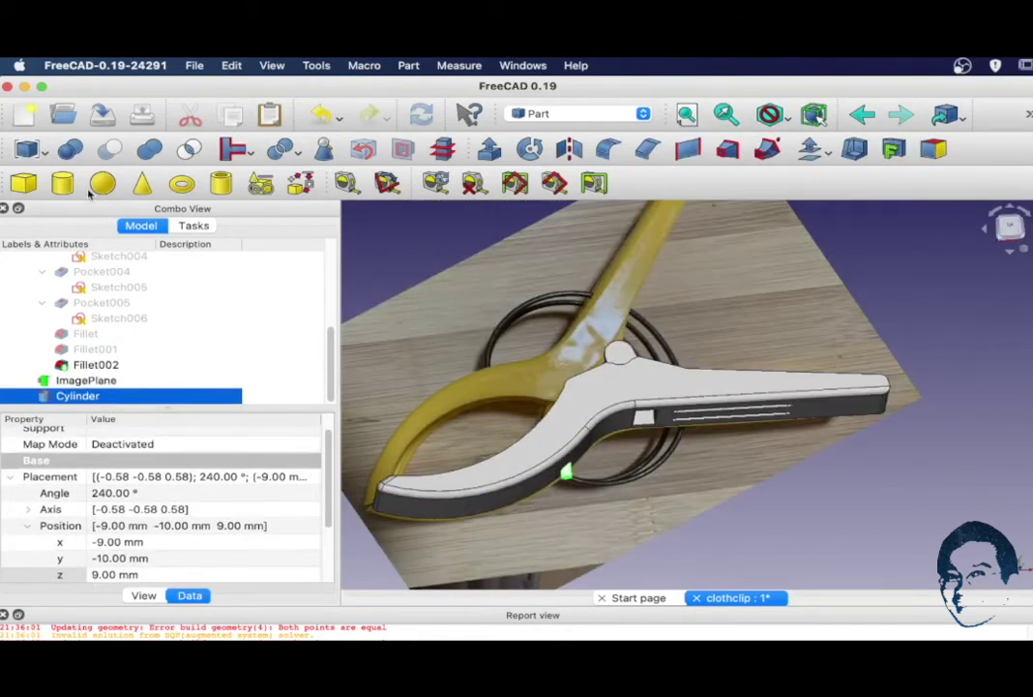
Step: Add a second cylinder with a 1.5 mm radius and 6 mm height
click(64, 185)
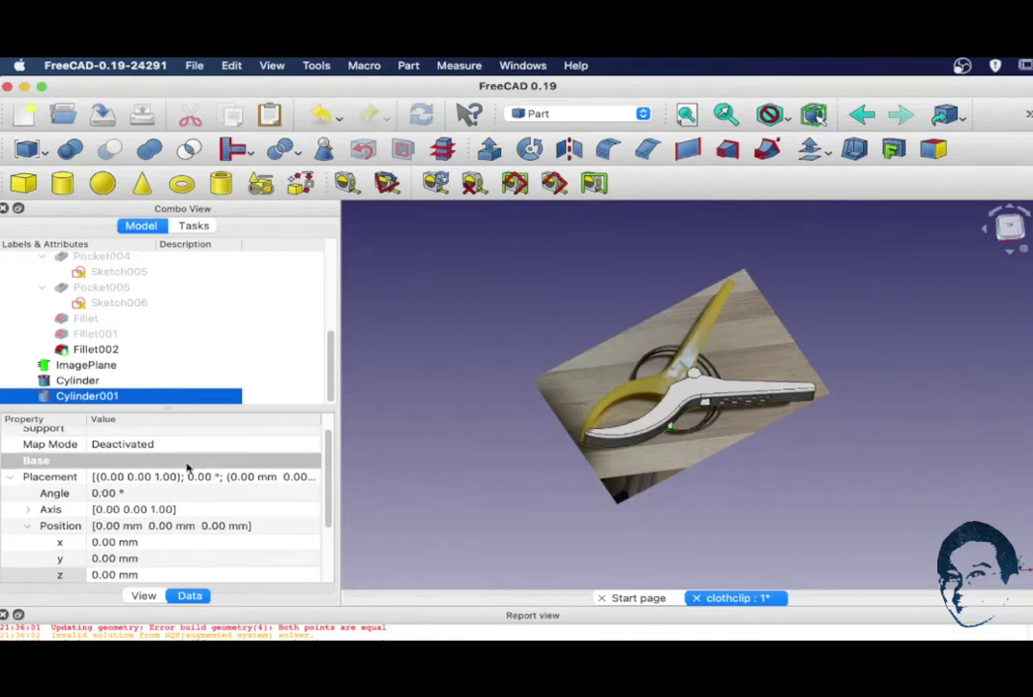
double_click(135, 385)
text(1.5)
key(Tab)
text(6)
click(203, 262)
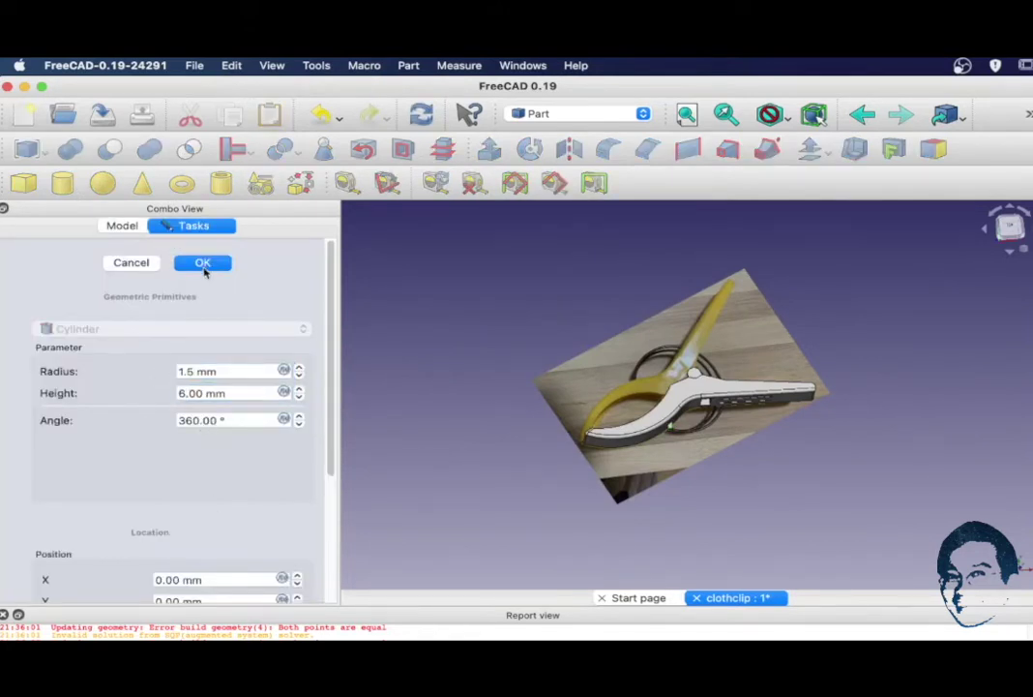
Step: Set the second cylinder's rotation angle to 90° and its position to x -9 mm, y -9 mm and z 21 mm
click(95, 493)
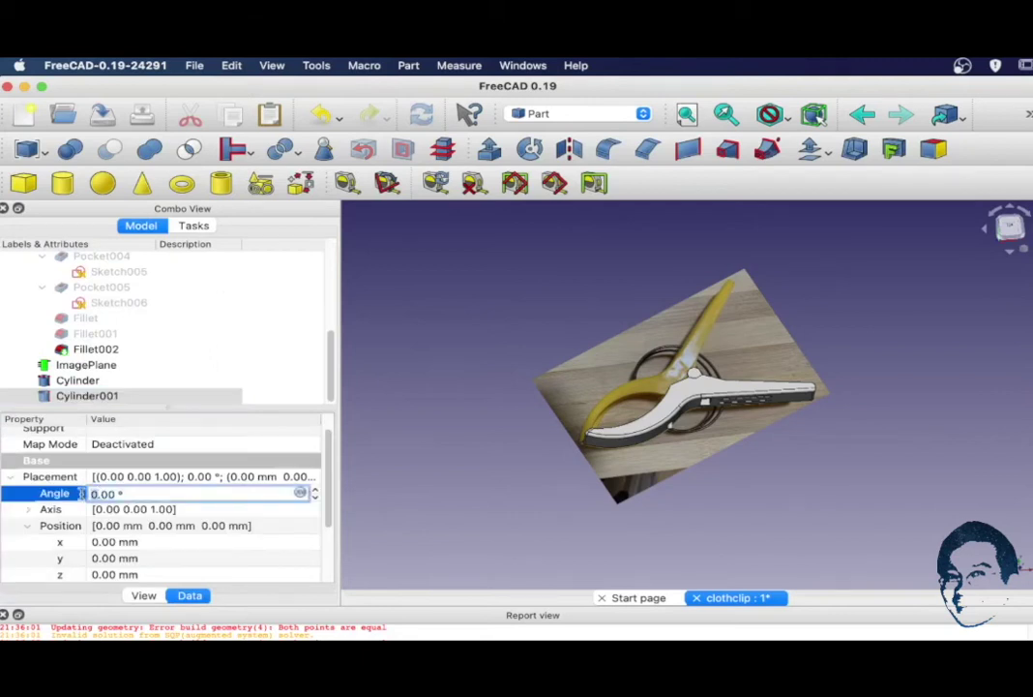
text(9)
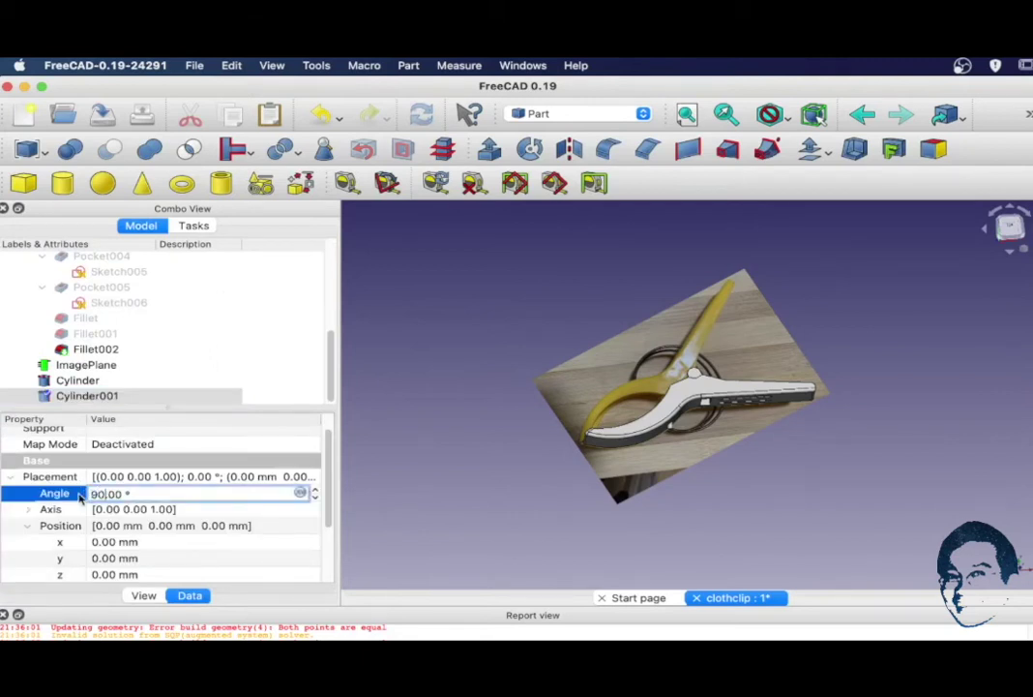
click(100, 547)
click(100, 543)
text(-9)
key(Tab)
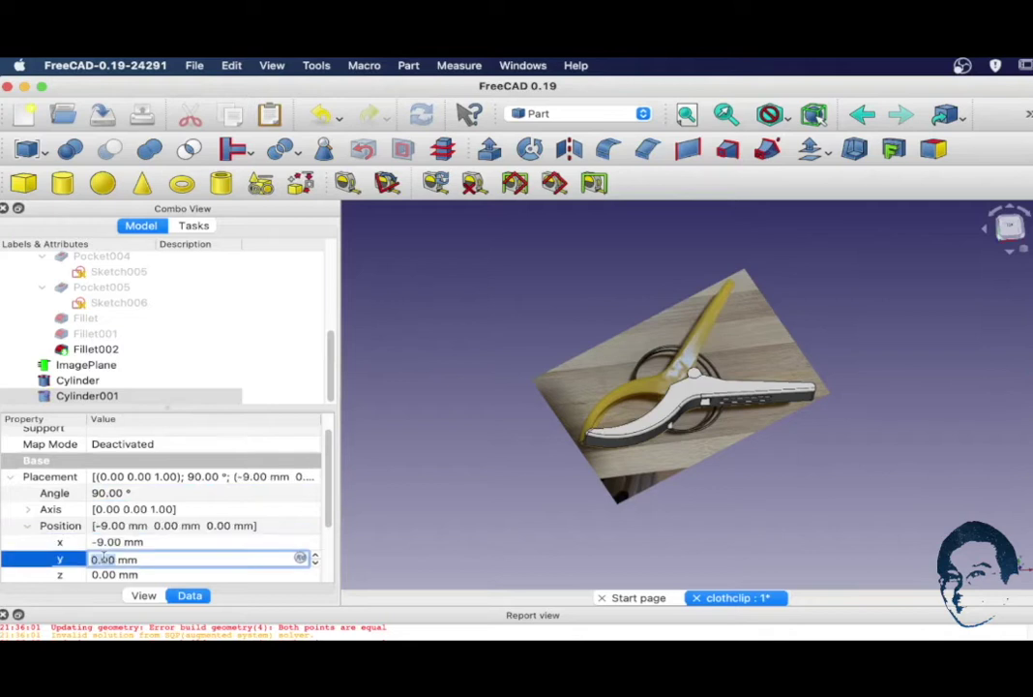
text(-9)
key(Return)
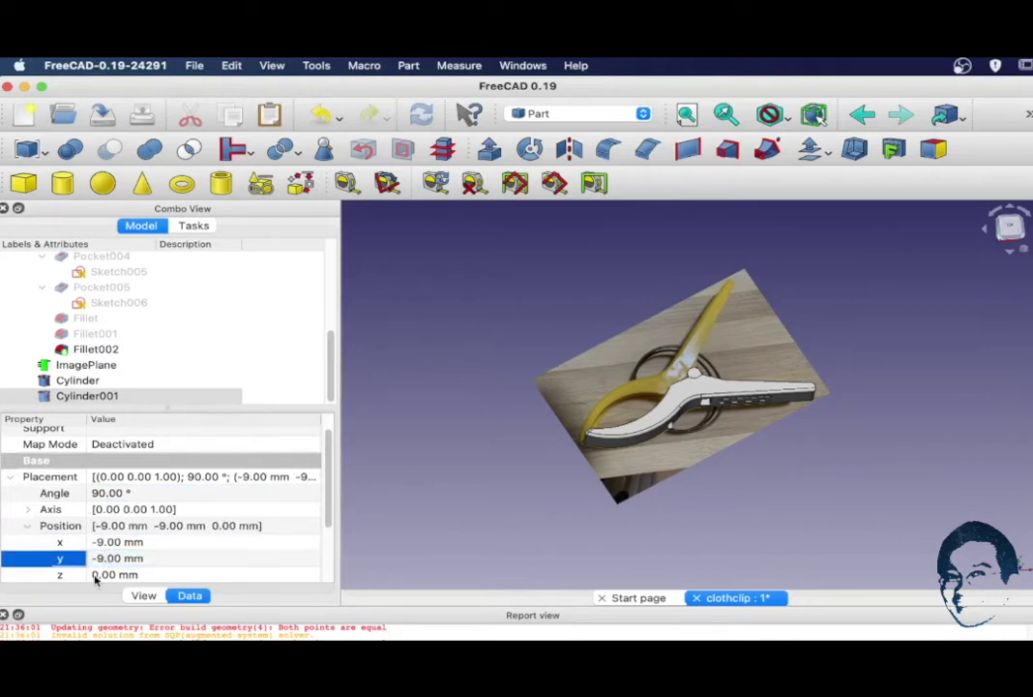
click(95, 576)
text(21)
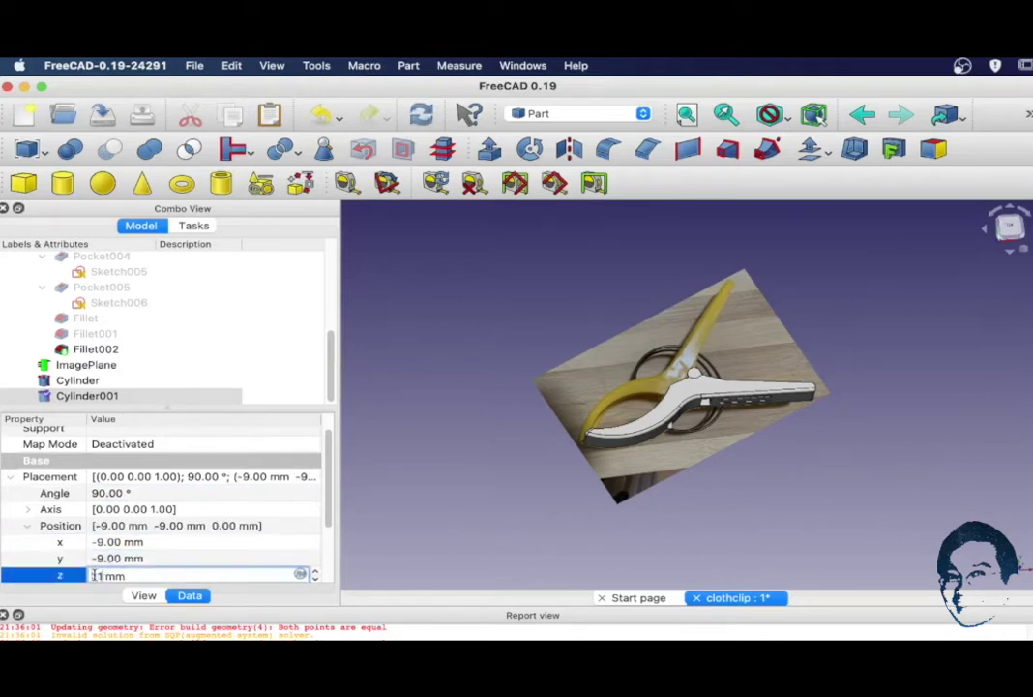
Step: In wireframe display, rotate the second cylinder toward the curved wall with Transform, and restore the As is display
click(152, 394)
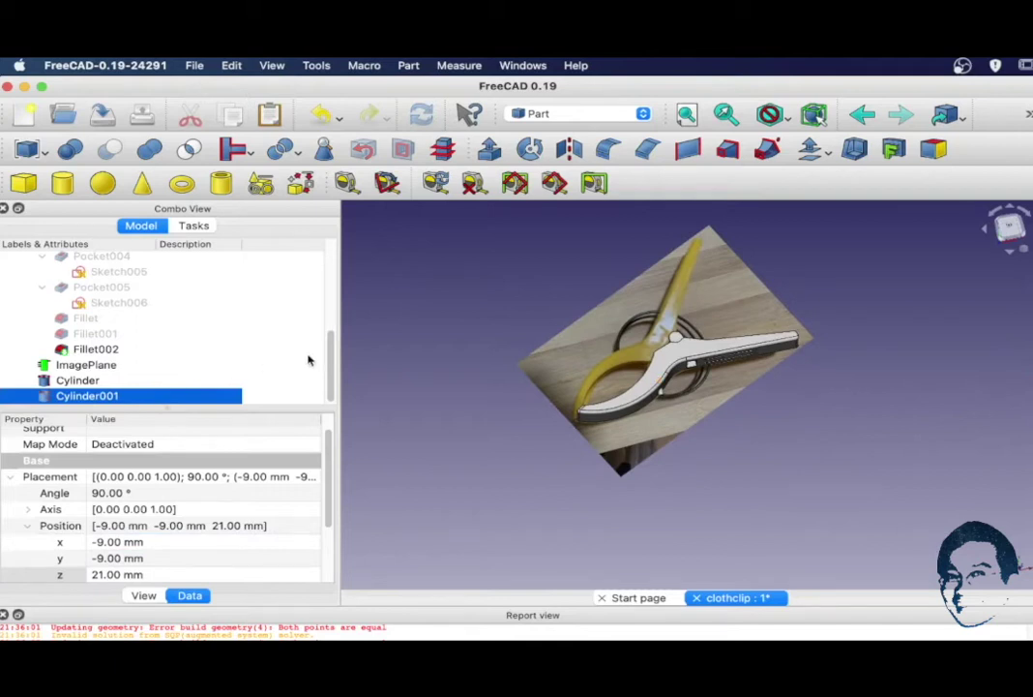
middle_drag(427, 339, 387, 315)
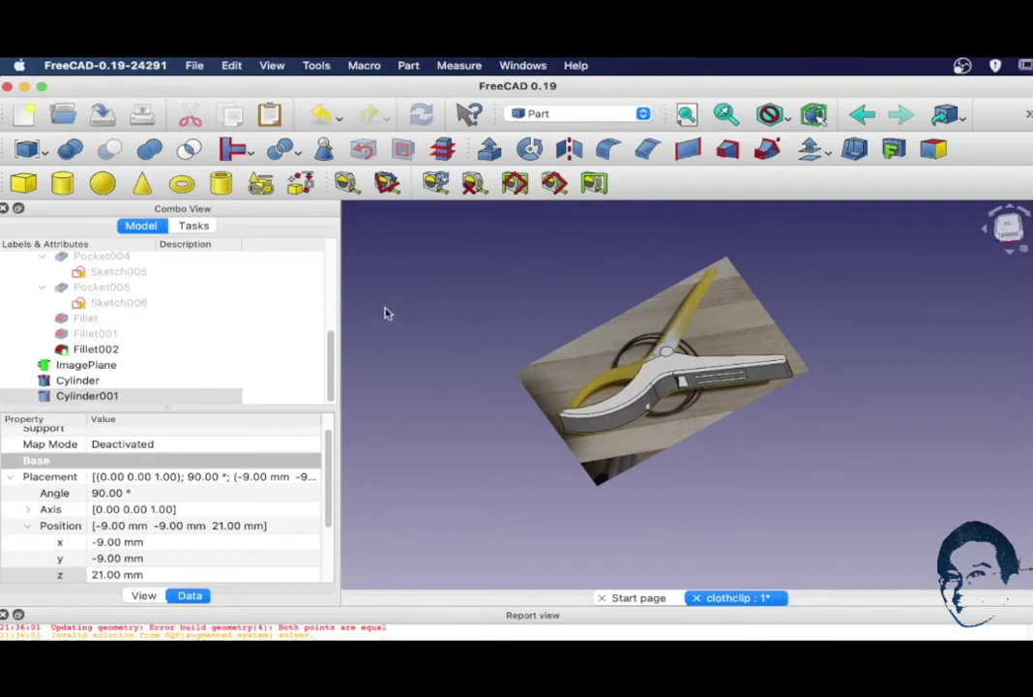
click(785, 118)
click(804, 172)
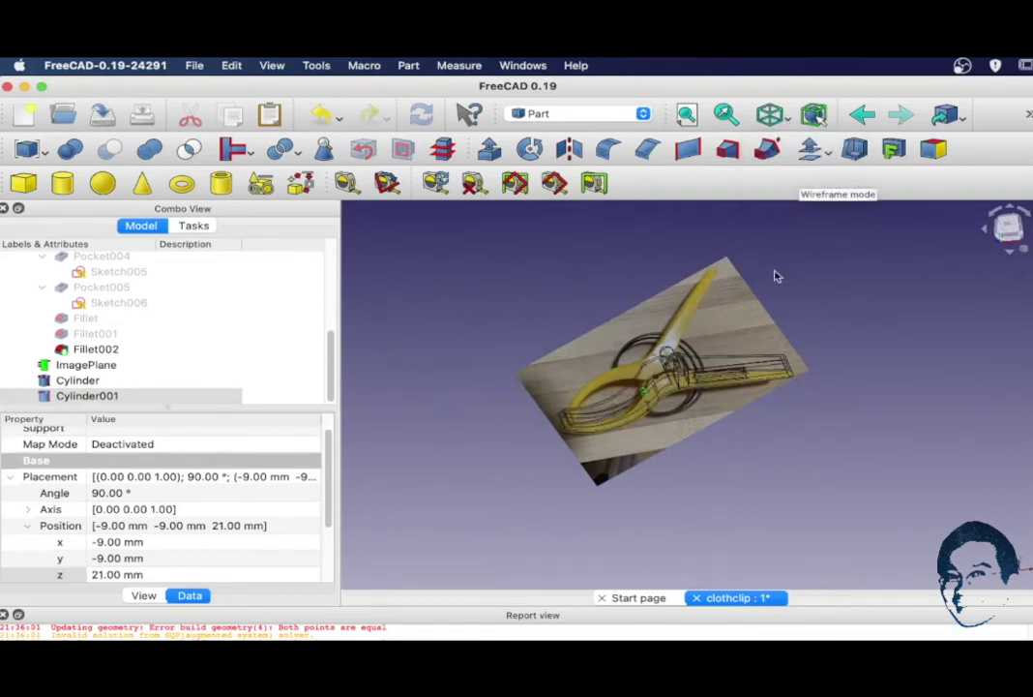
click(100, 396)
right_click(100, 399)
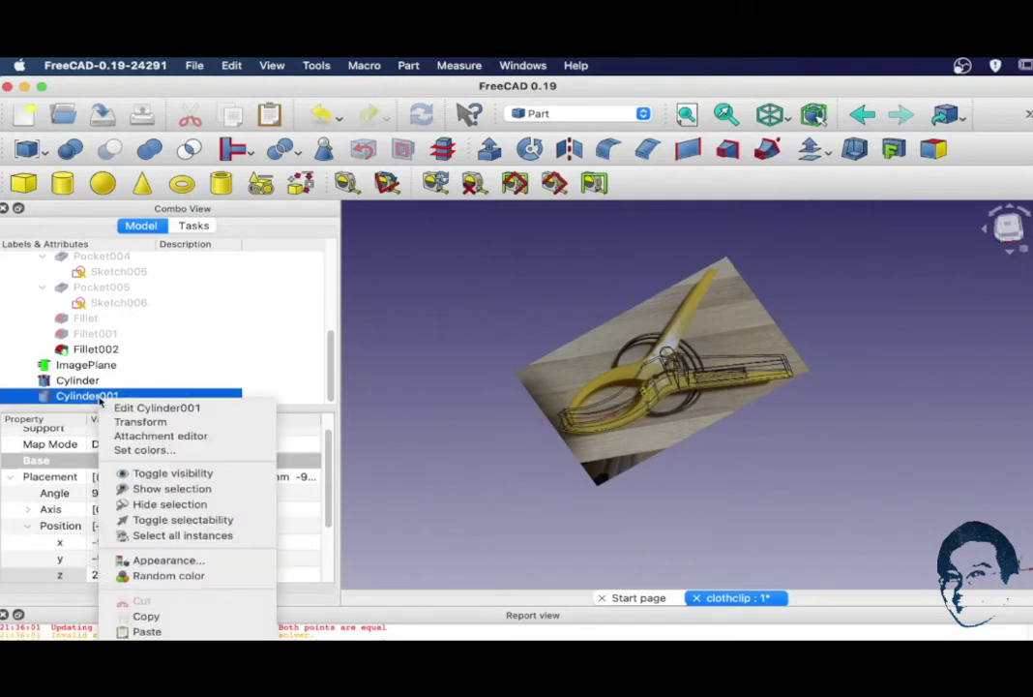
click(172, 422)
drag(693, 350, 703, 445)
click(786, 118)
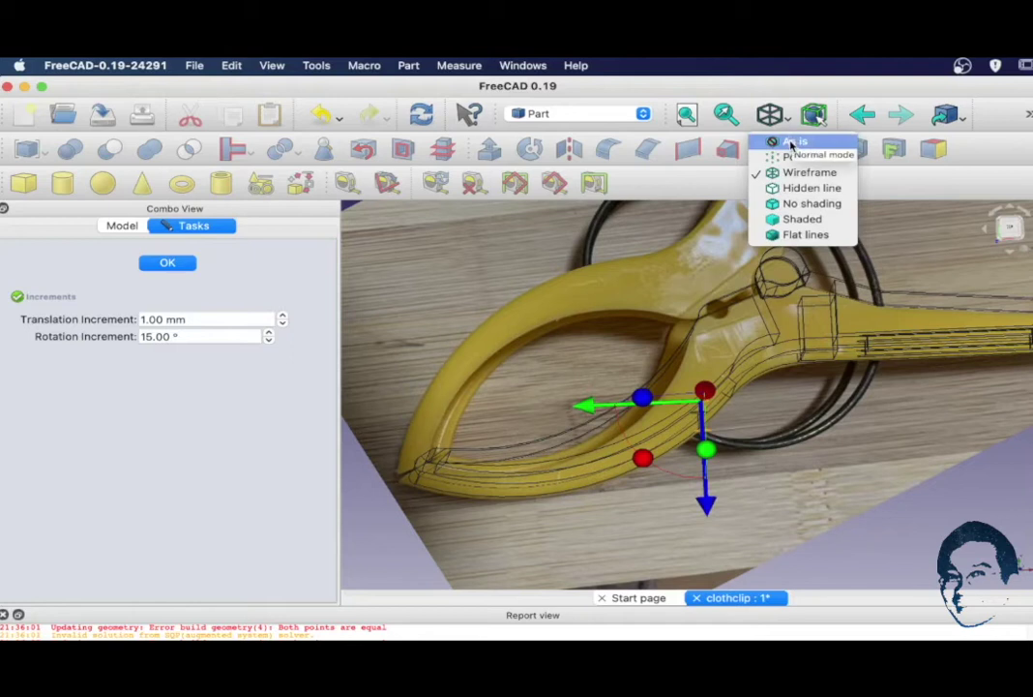
click(790, 143)
click(183, 264)
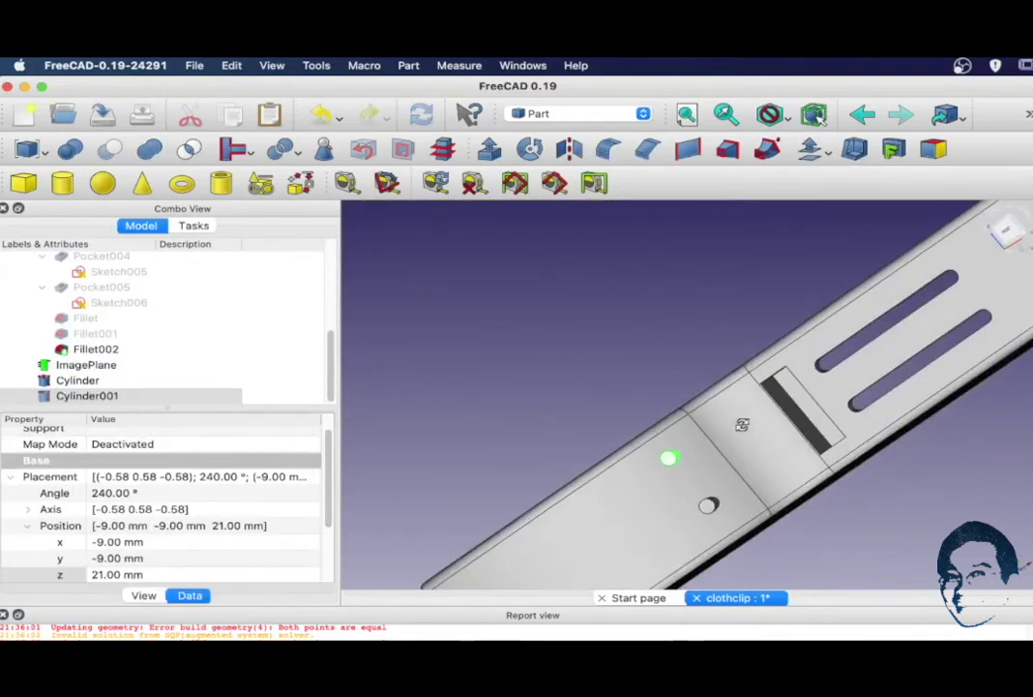
Step: Set the second cylinder's z position to 20 mm
middle_drag(740, 427, 745, 426)
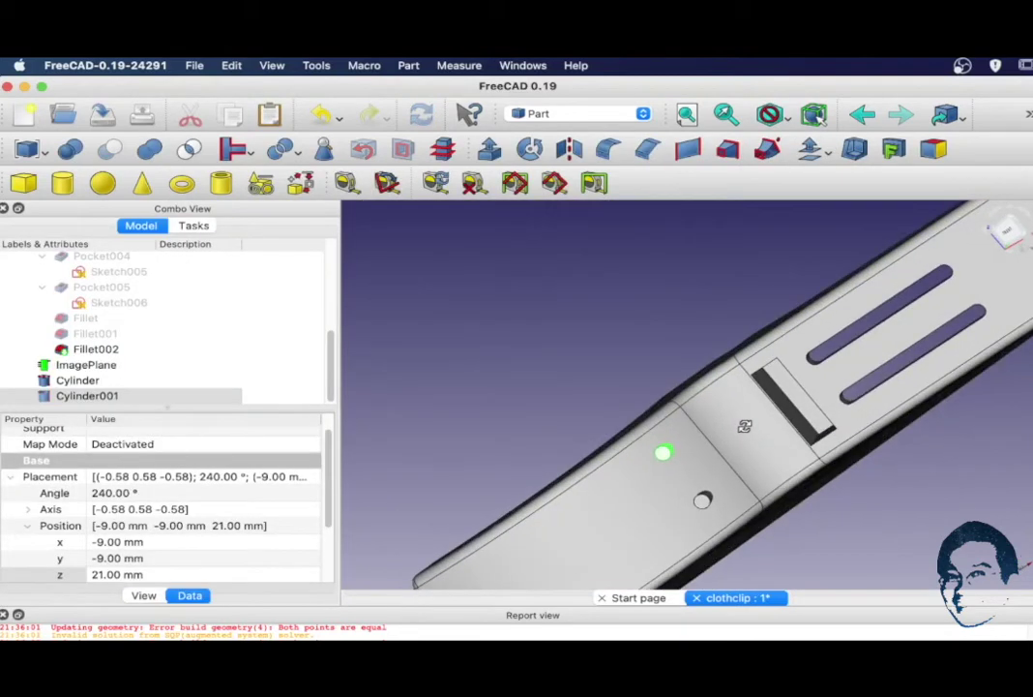
click(141, 576)
key(BackSpace)
text(0)
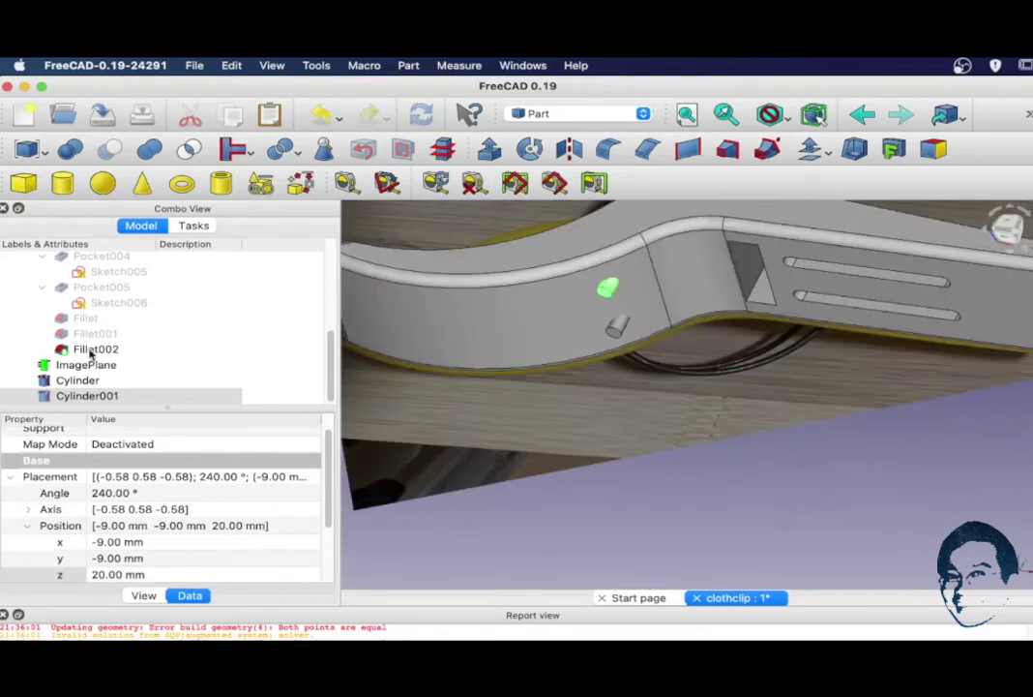
Step: Cut both small cylinders out of the clamp body, one Boolean cut for each
click(90, 353)
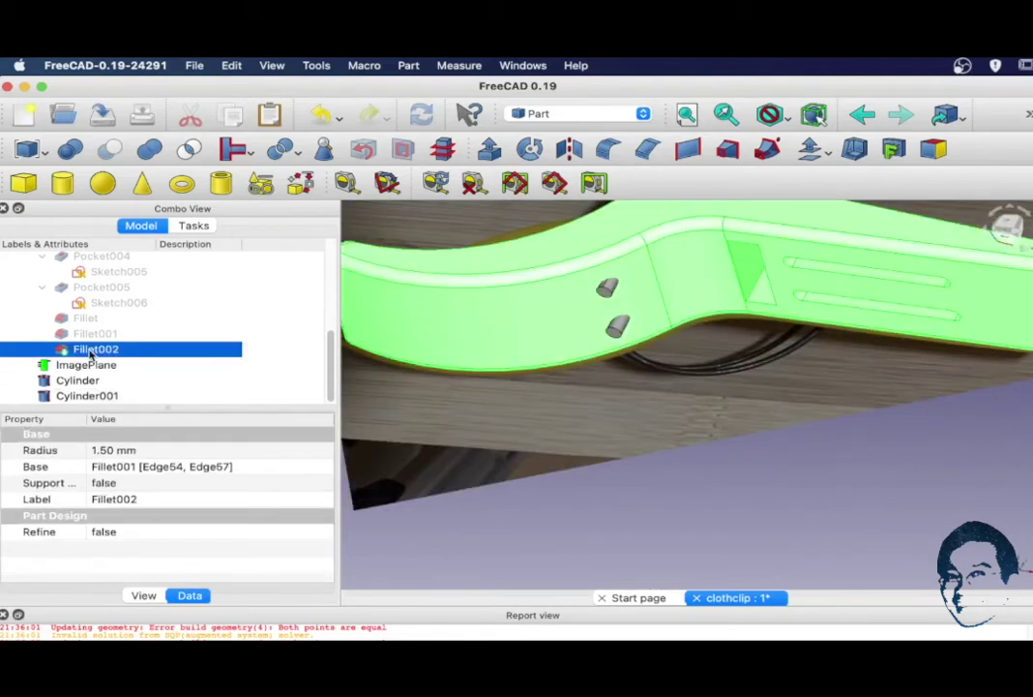
ctrl+click(78, 380)
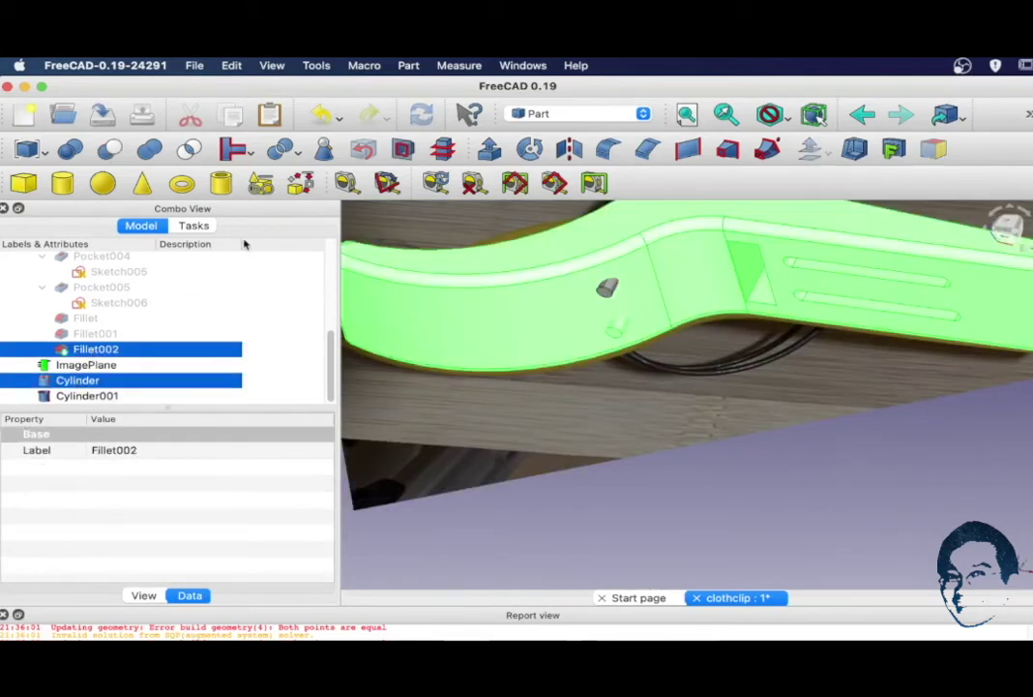
click(112, 150)
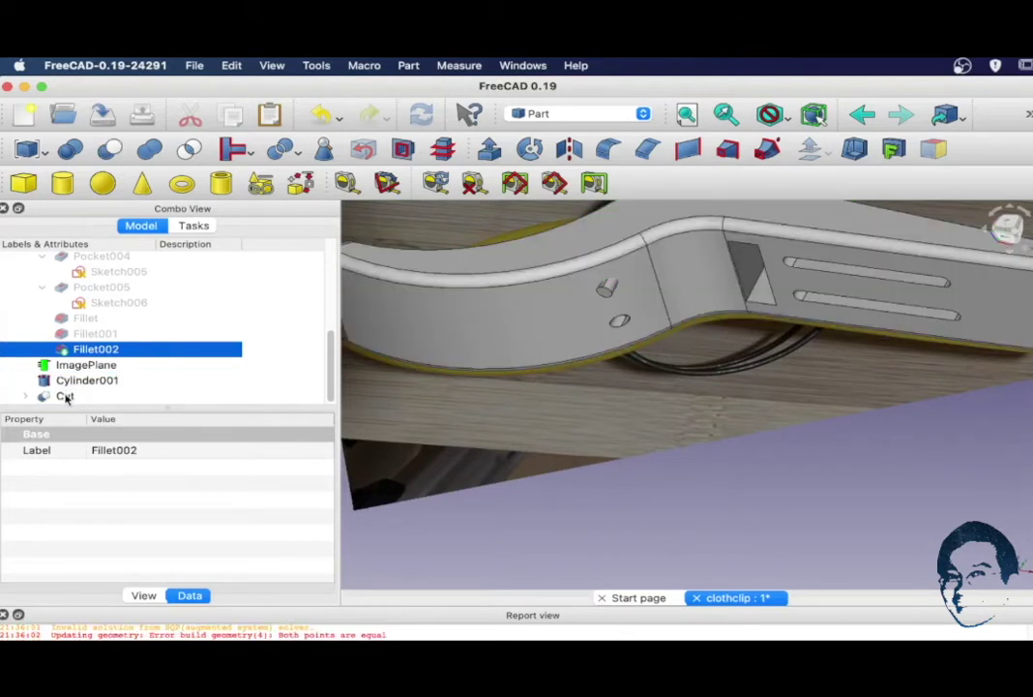
click(64, 397)
ctrl+click(69, 380)
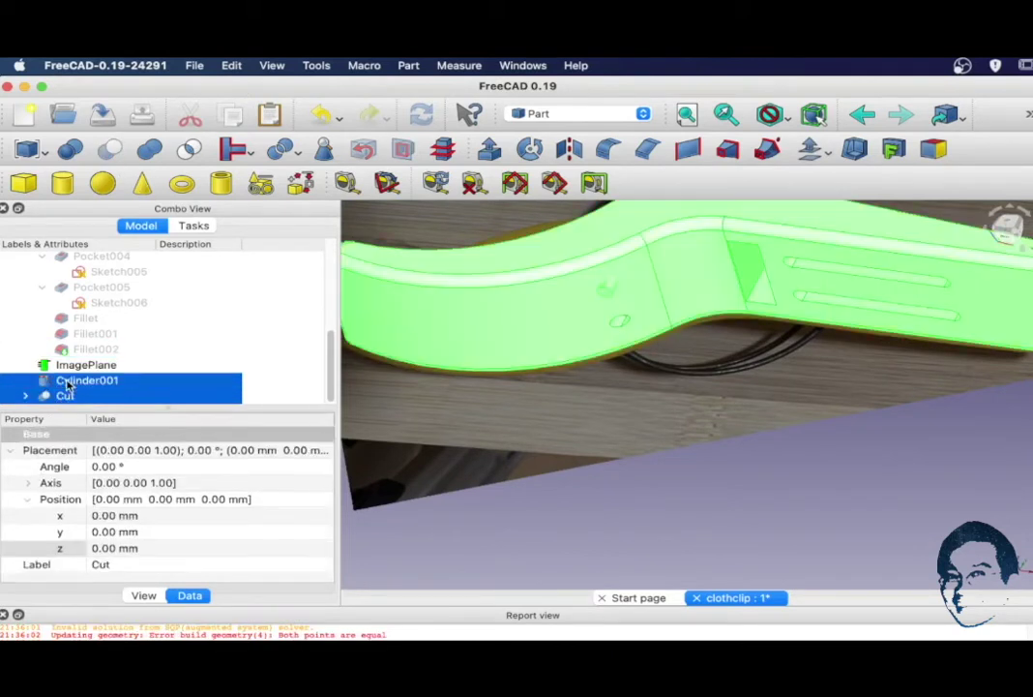
click(111, 151)
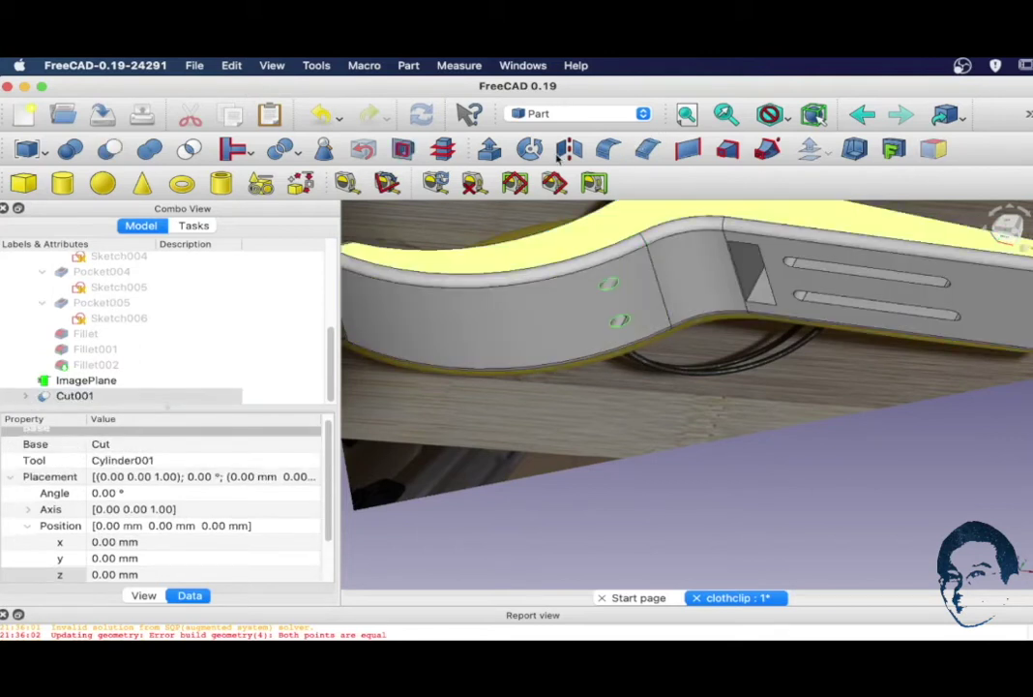
Step: Chamfer the rims of the two holes in the curved wall by 1 mm and save the document
click(648, 150)
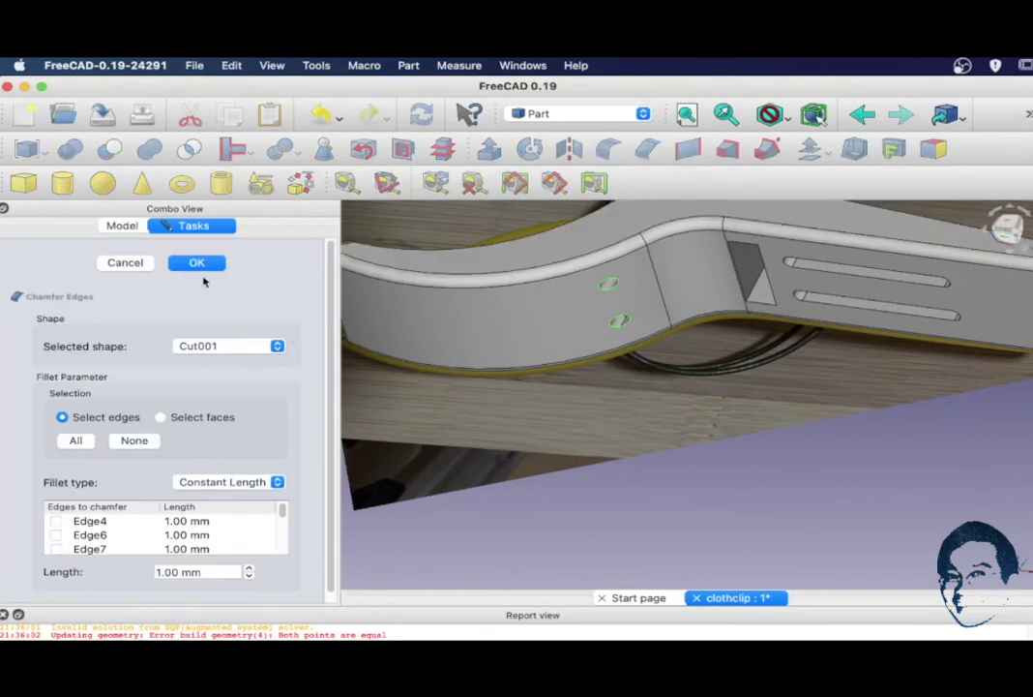
click(199, 263)
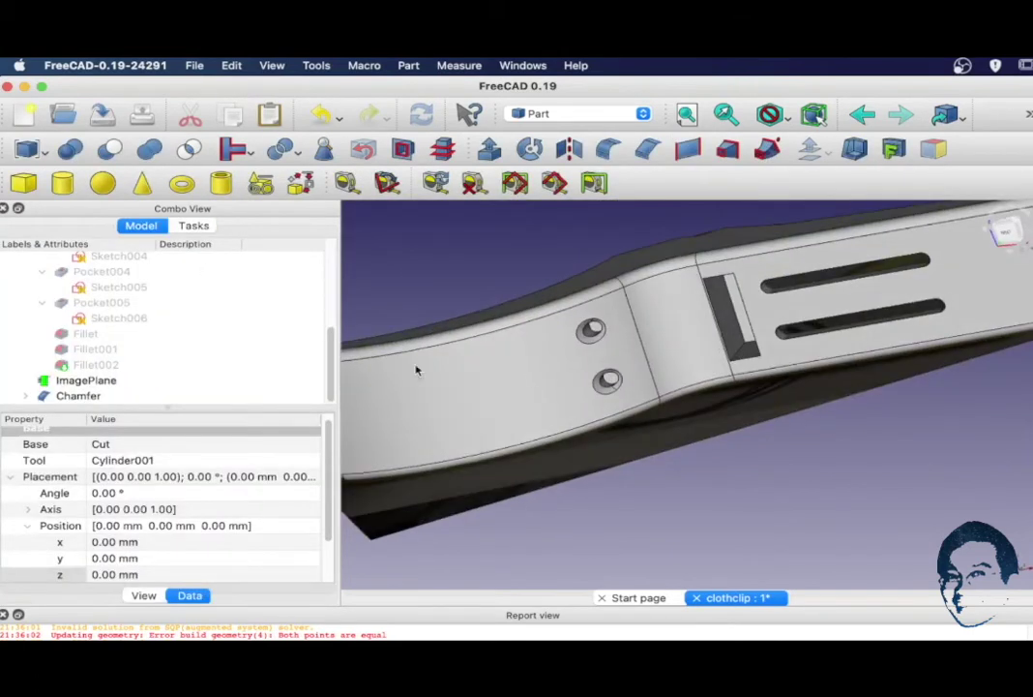
click(102, 114)
Step: Export the chamfered clamp body as the mesh file clothclip.stl
click(82, 395)
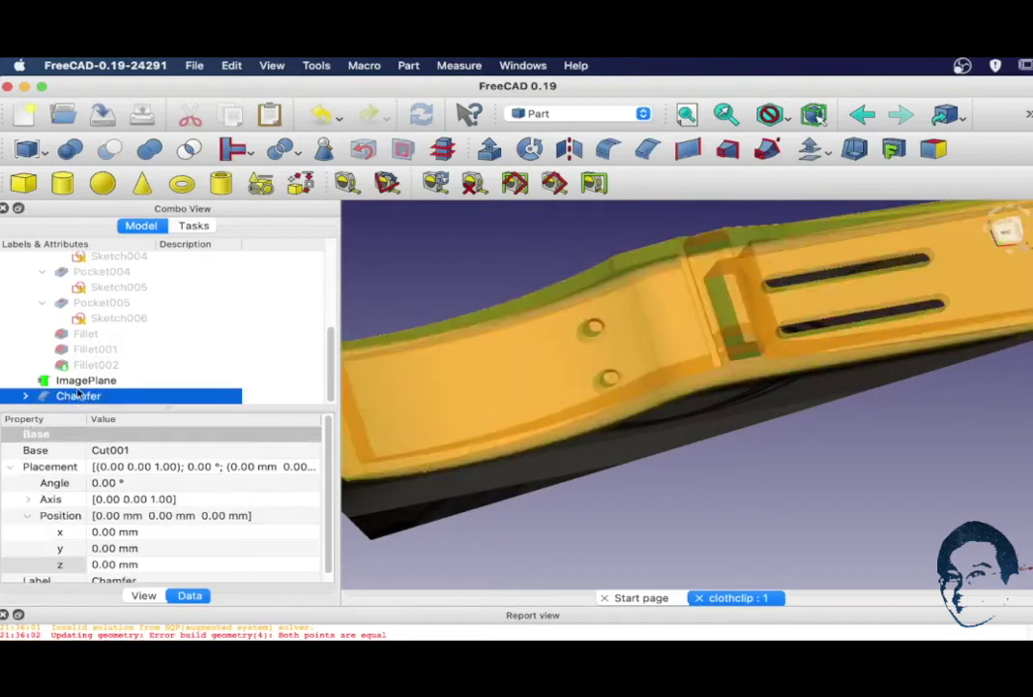
click(194, 66)
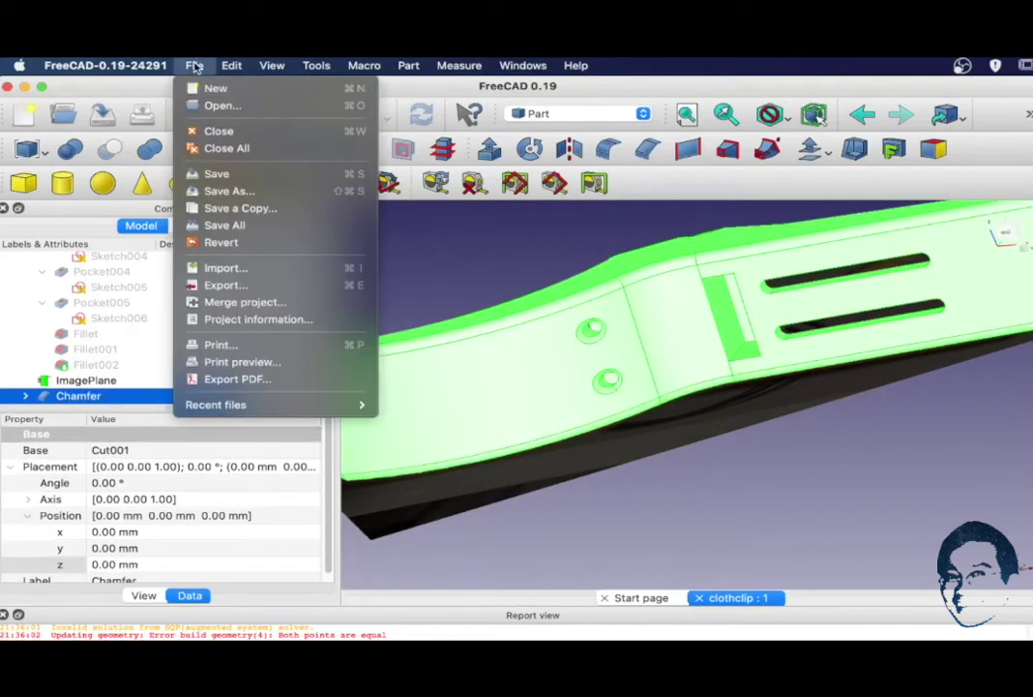
click(229, 287)
key(Right)
key(BackSpace)
key(BackSpace)
key(BackSpace)
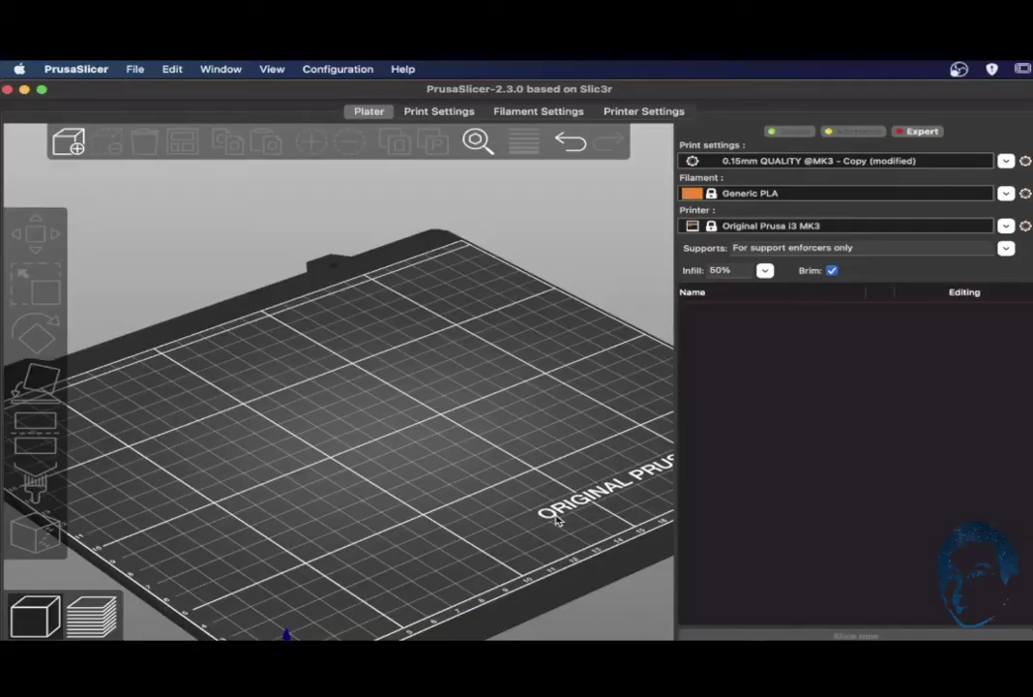
Step: Switch to PrusaSlicer, import clothclip.stl and move it on the bed to about X 122 mm, Y 43 mm
click(85, 142)
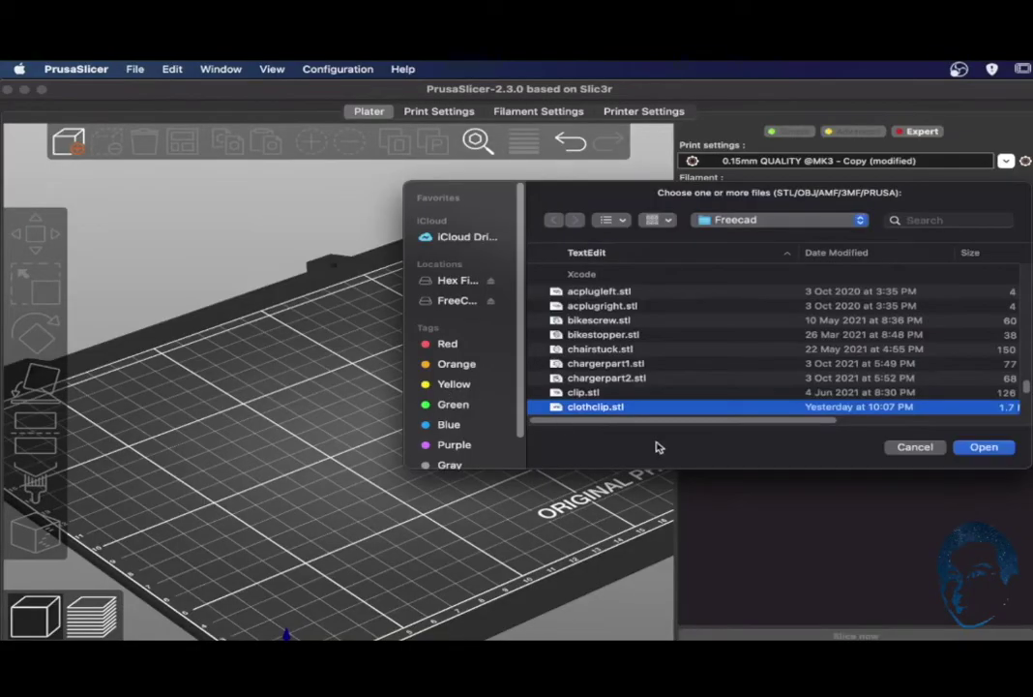
click(983, 449)
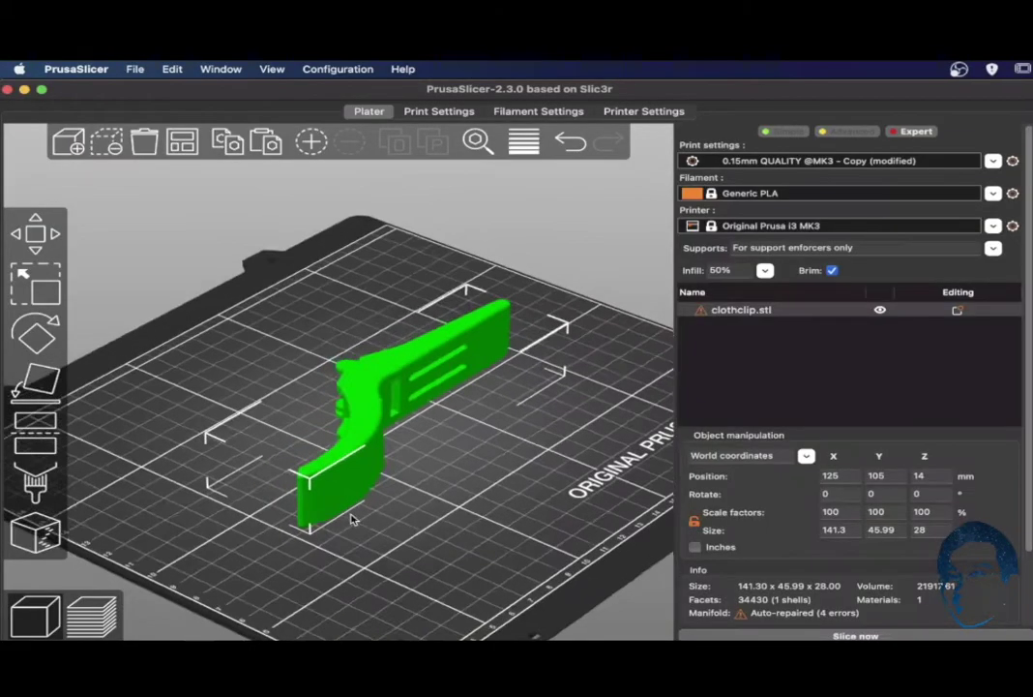
drag(350, 514, 329, 336)
drag(261, 445, 275, 445)
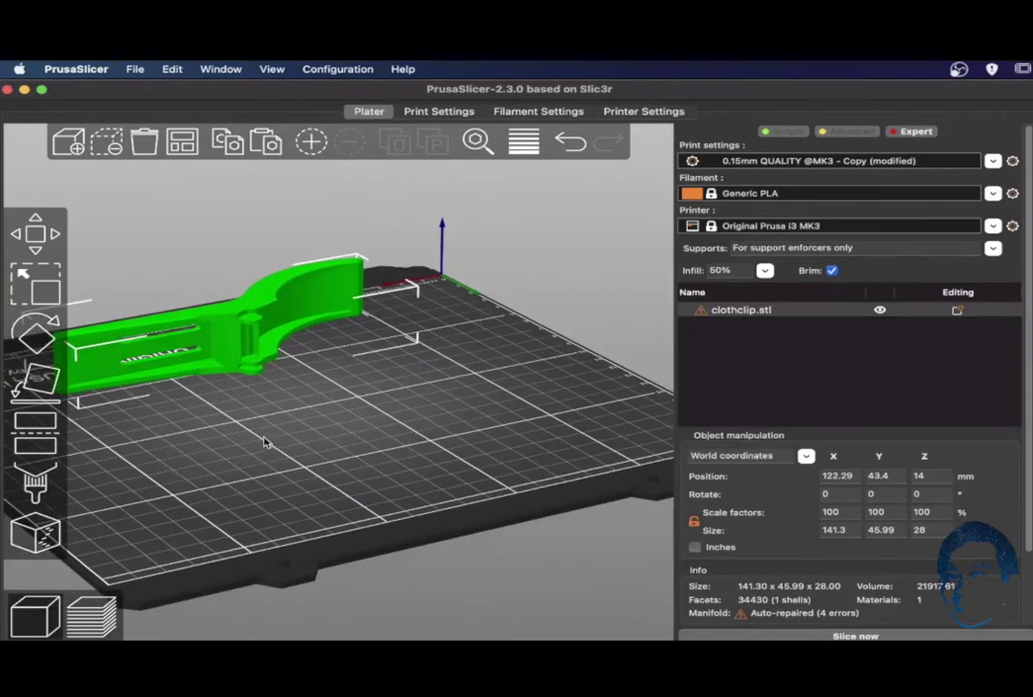
Step: Add a cylindrical support enforcer to the clamp
right_click(306, 273)
mouse_move(445, 580)
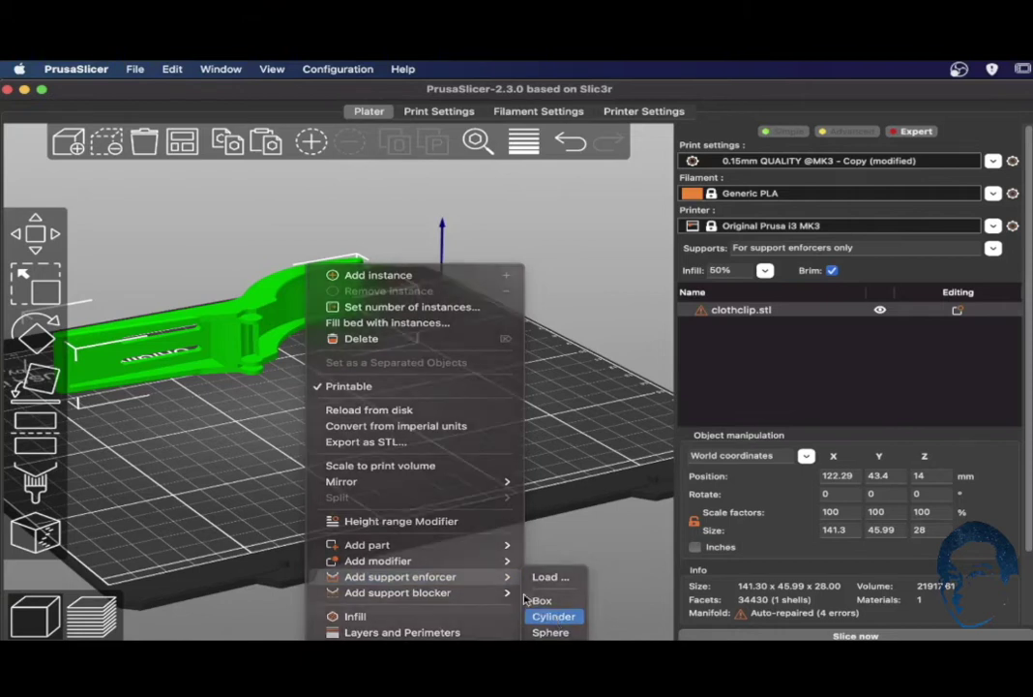
click(553, 617)
drag(115, 300, 316, 341)
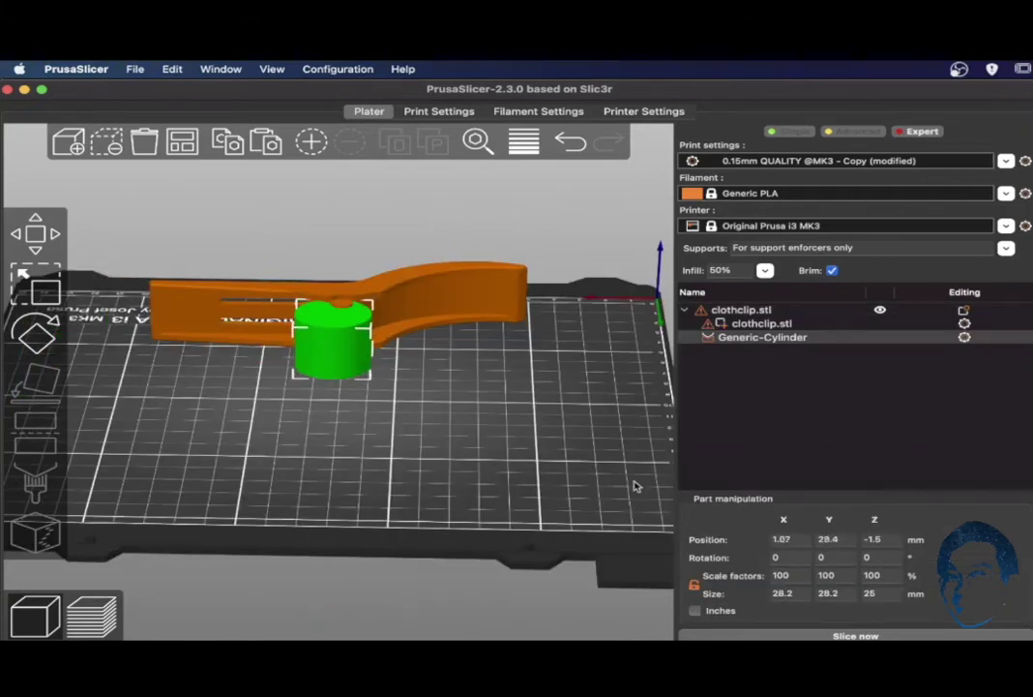
Step: Size the support enforcer 8 mm in X and Y, set its Z position to 0 and move it into the clamp's pivot lugs
click(785, 594)
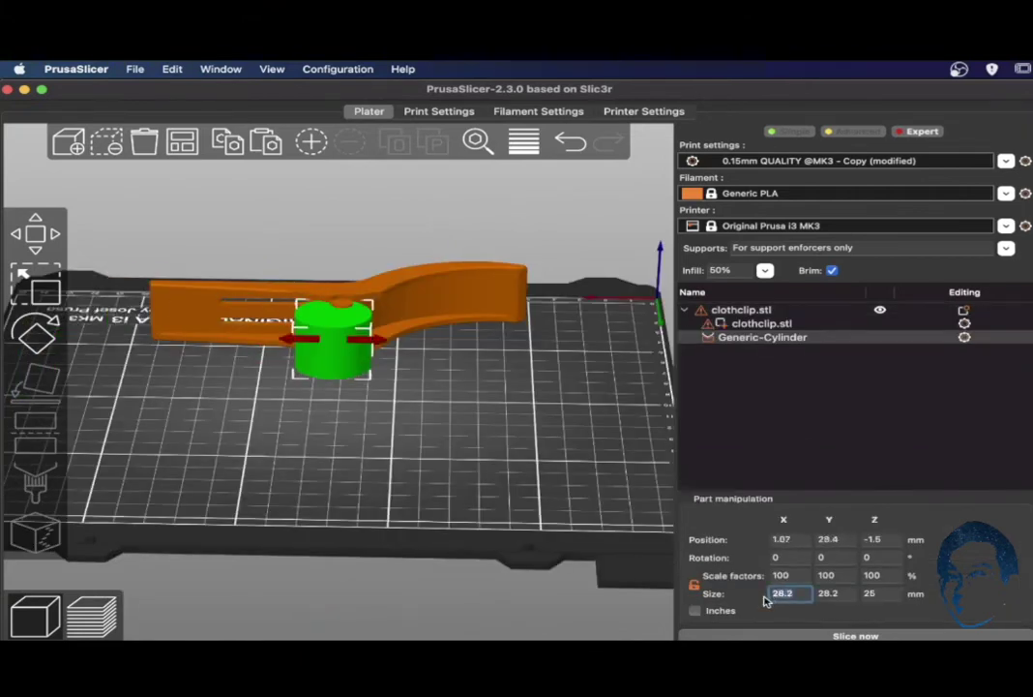
text(8)
key(Tab)
text(8)
key(Tab)
drag(885, 540, 863, 540)
text(0)
key(Return)
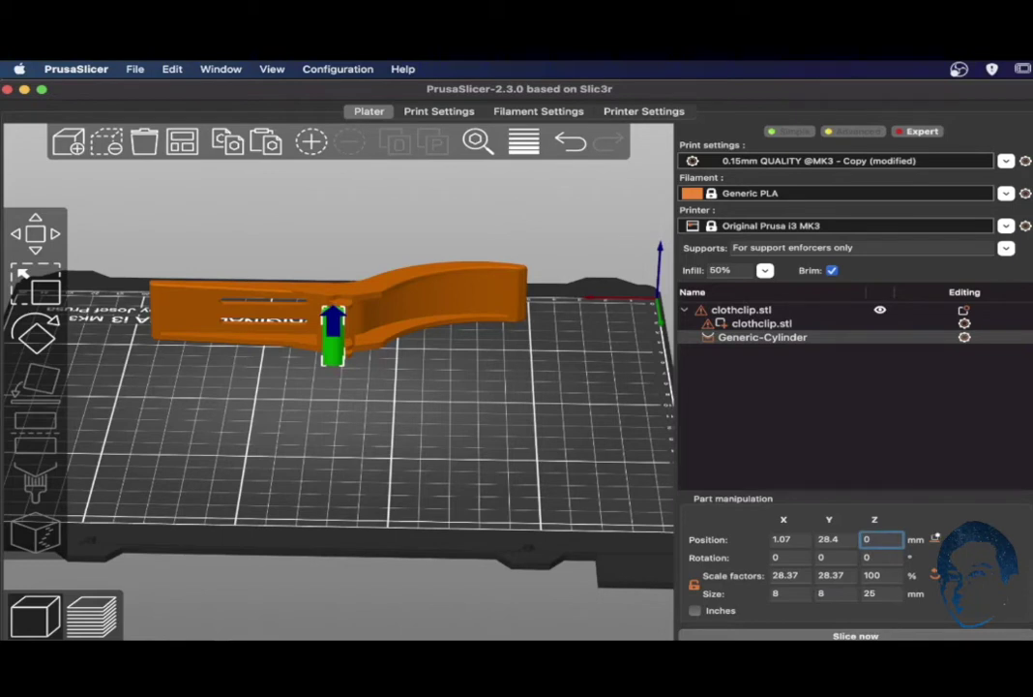
drag(336, 334, 346, 336)
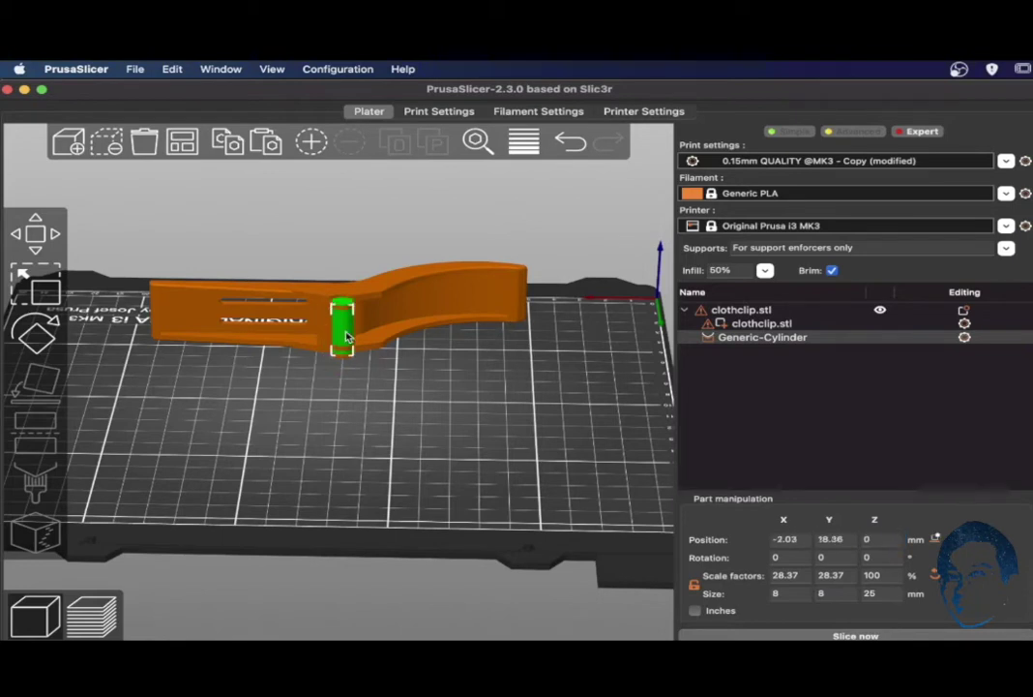
Step: Add a second cylindrical support enforcer and size it 8 × 8 × 26 mm
right_click(441, 269)
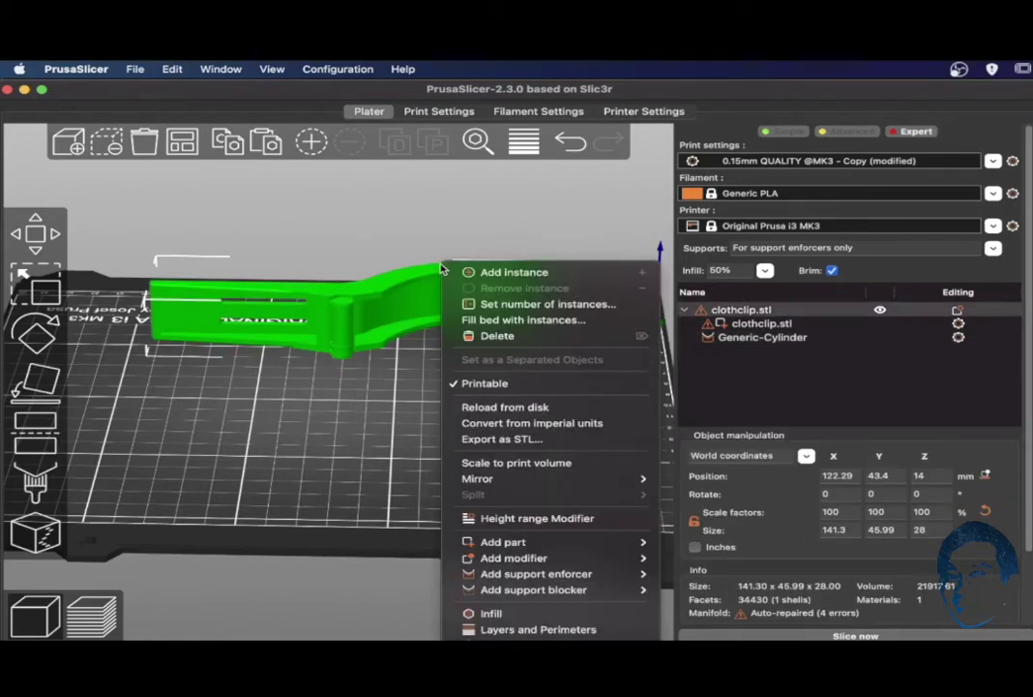
mouse_move(571, 574)
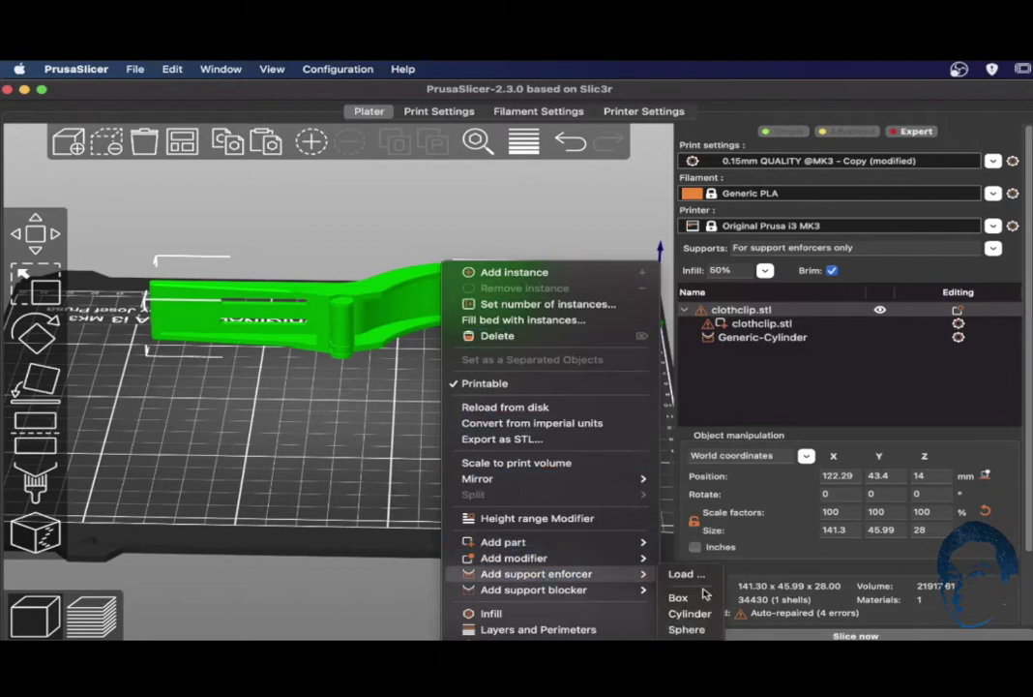
click(689, 613)
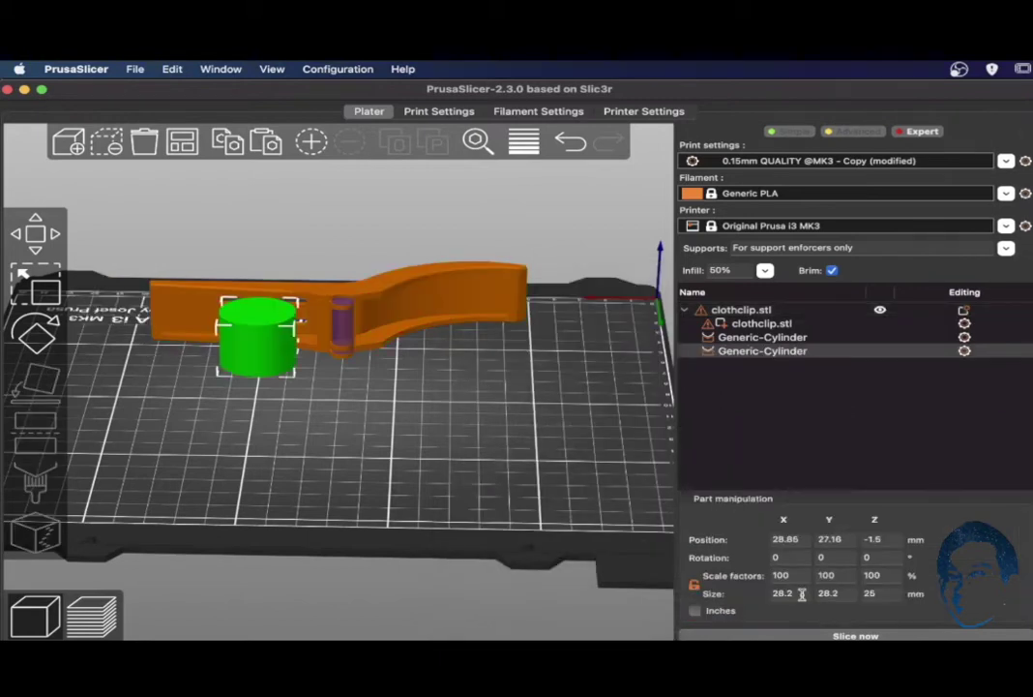
drag(802, 594, 767, 596)
text(8)
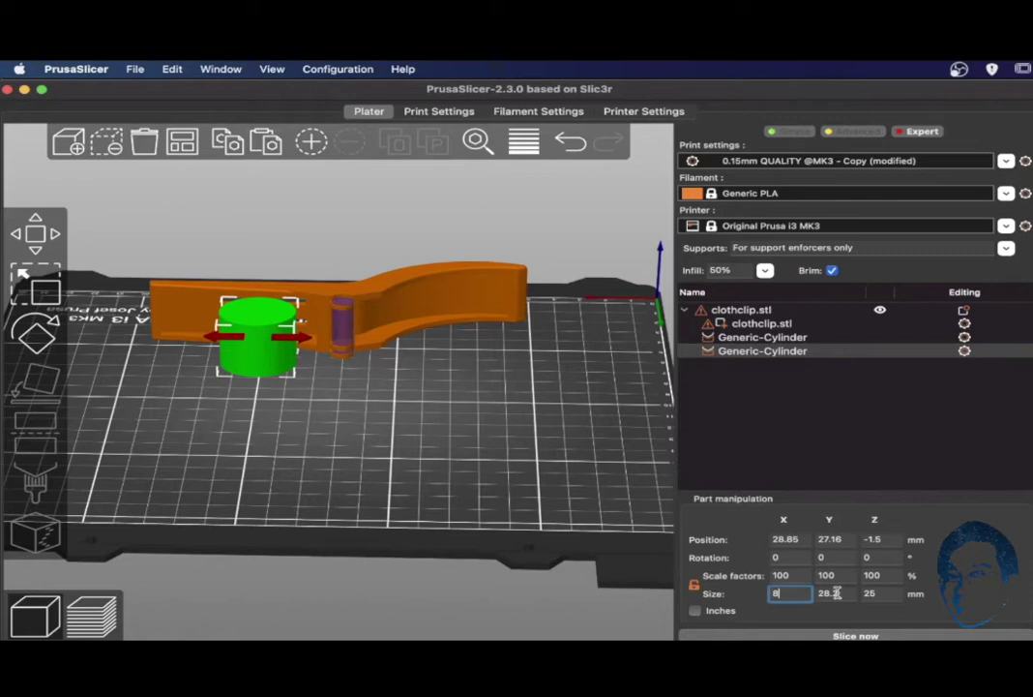
click(829, 594)
text(8)
click(876, 595)
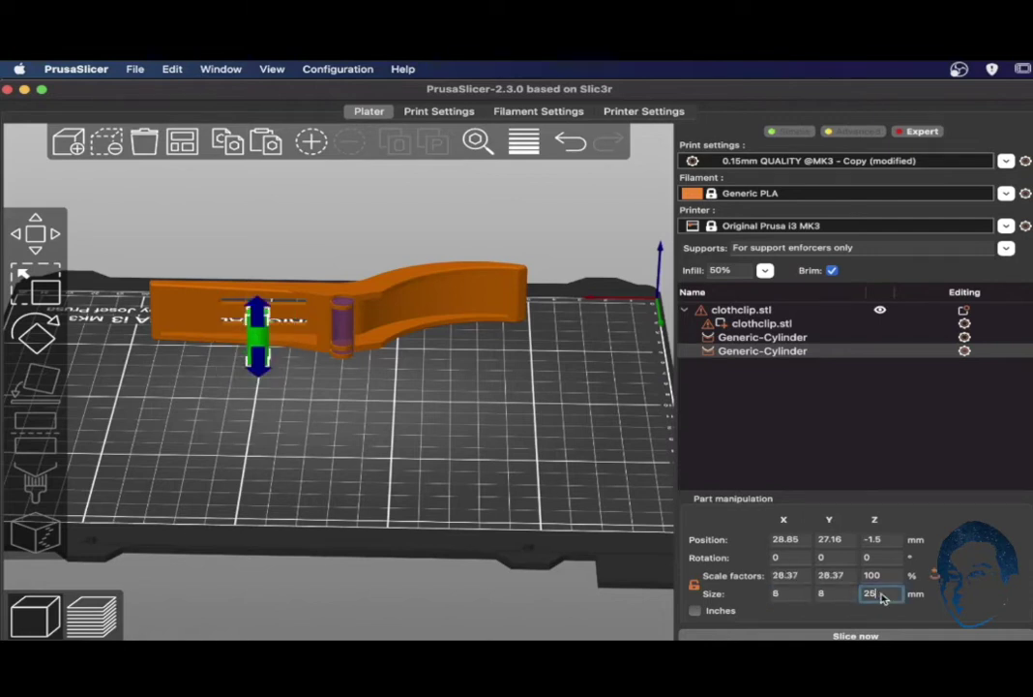
Step: Set the second enforcer's Z position to 0 and move it against the handle, to about X 17 mm, Y 9 mm
click(859, 542)
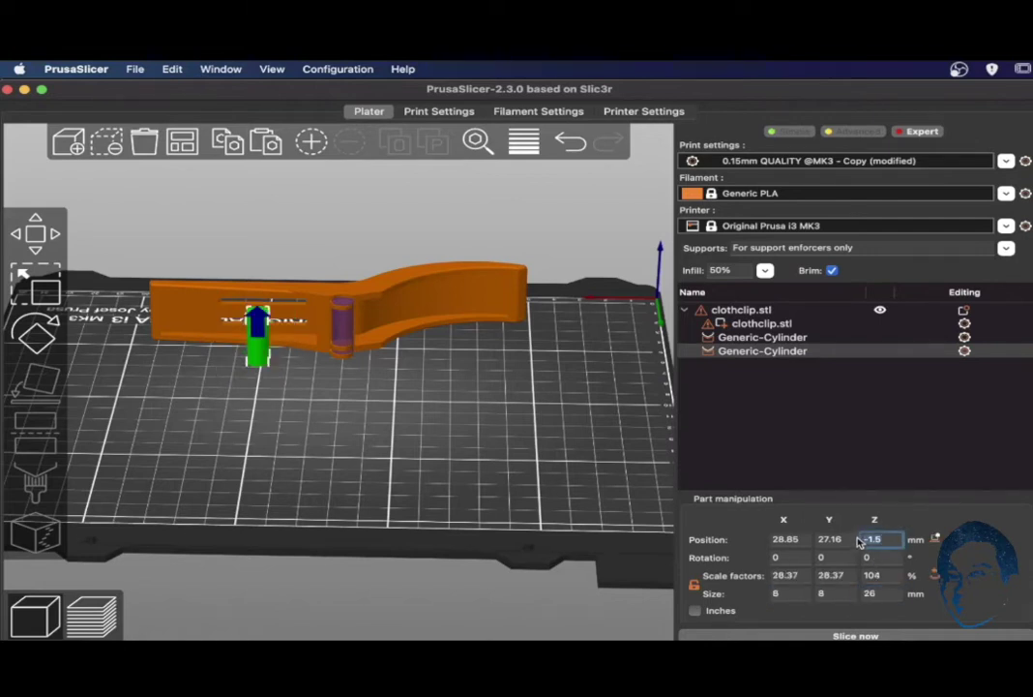
text(0)
drag(257, 338, 300, 340)
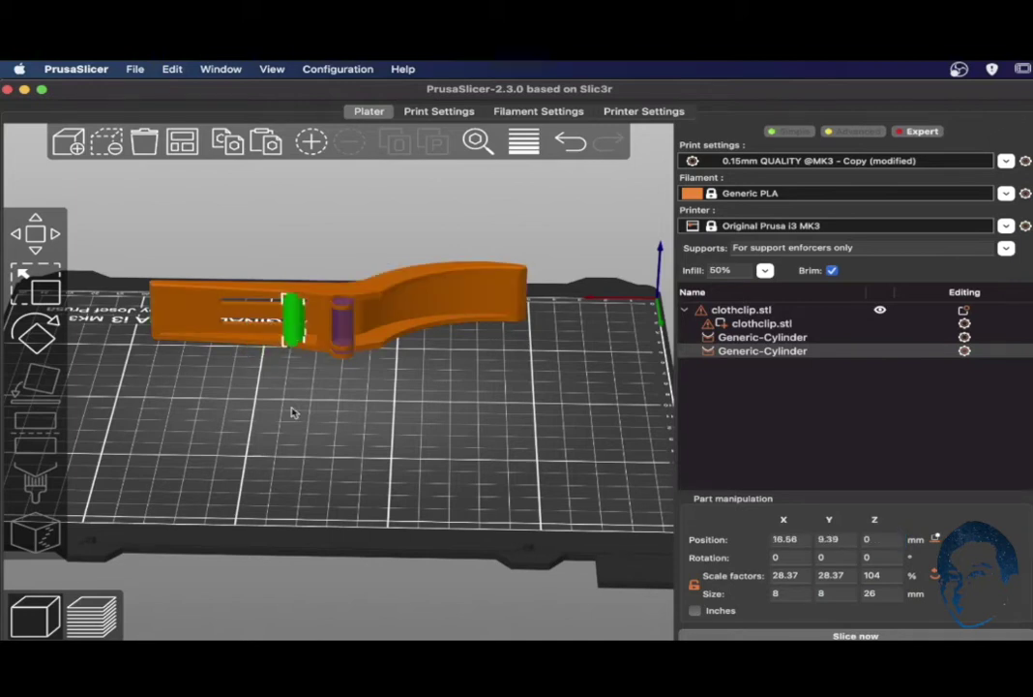
Step: Place three copies of the second enforcer, one on the handle and two along the curved jaw, and slice the model
key(super+v)
drag(289, 339, 449, 298)
key(super+v)
key(super+v)
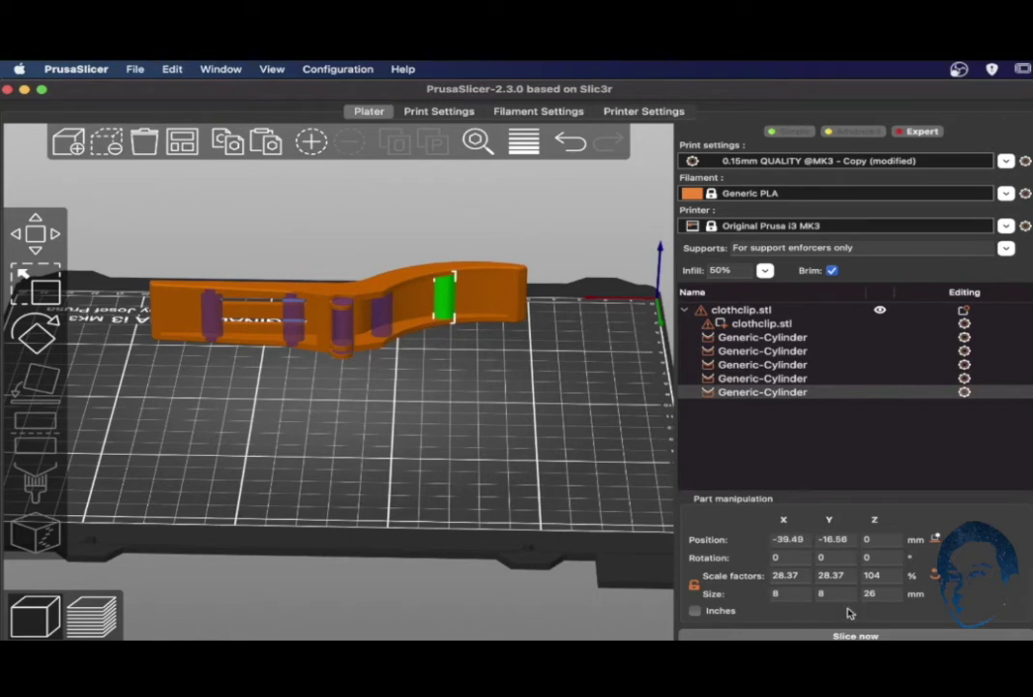
click(847, 637)
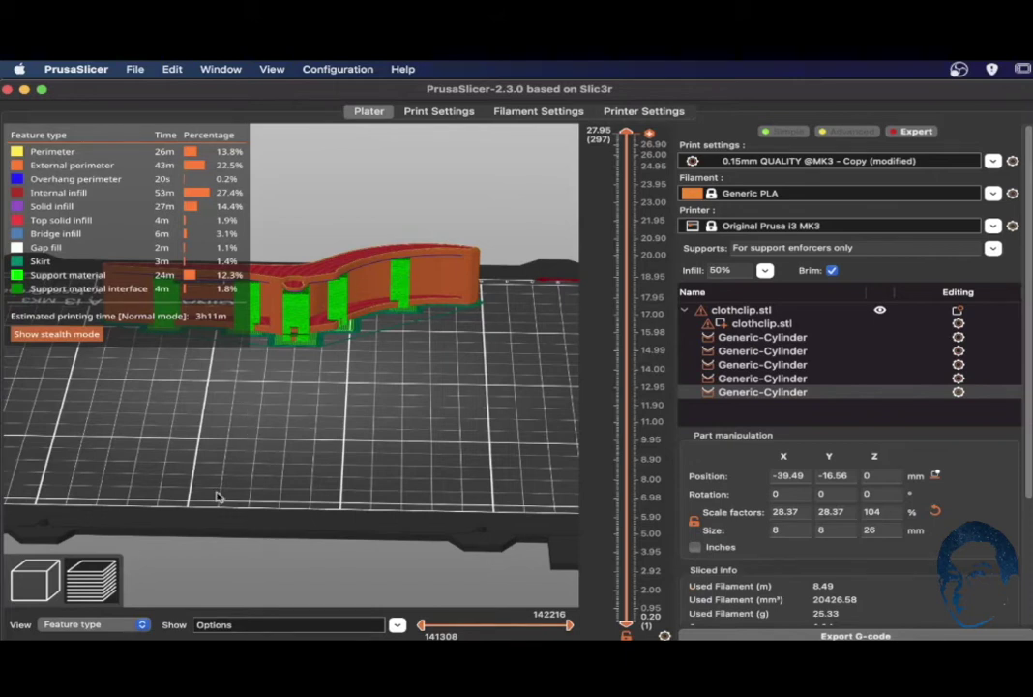
Step: Return to the 3D editor view, add a second instance of the clamp and arrange both instances on the bed
click(35, 581)
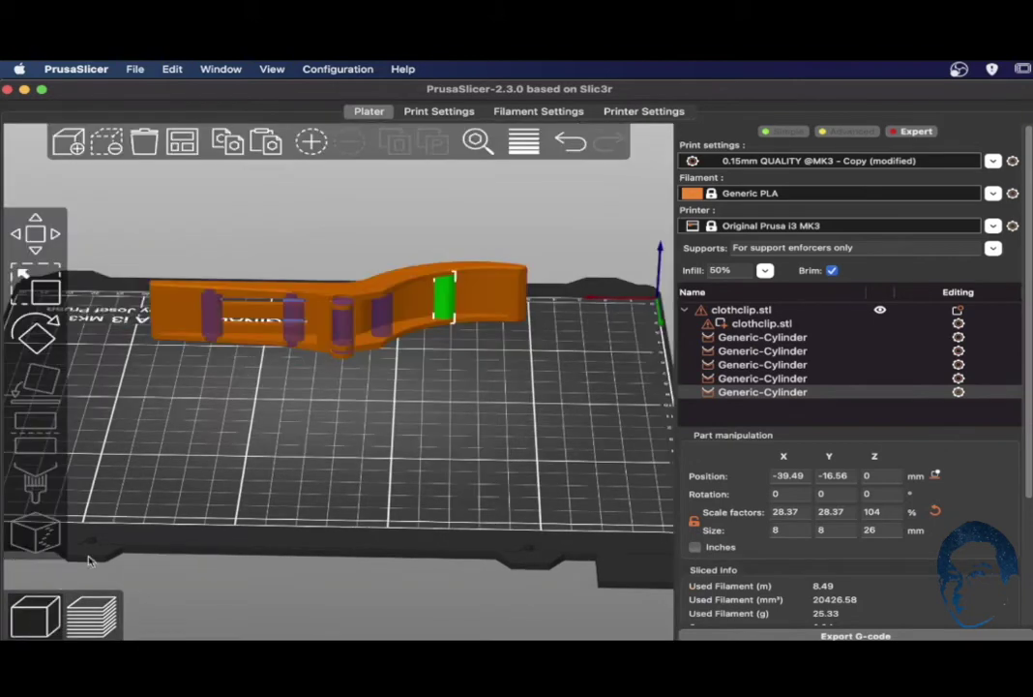
click(322, 293)
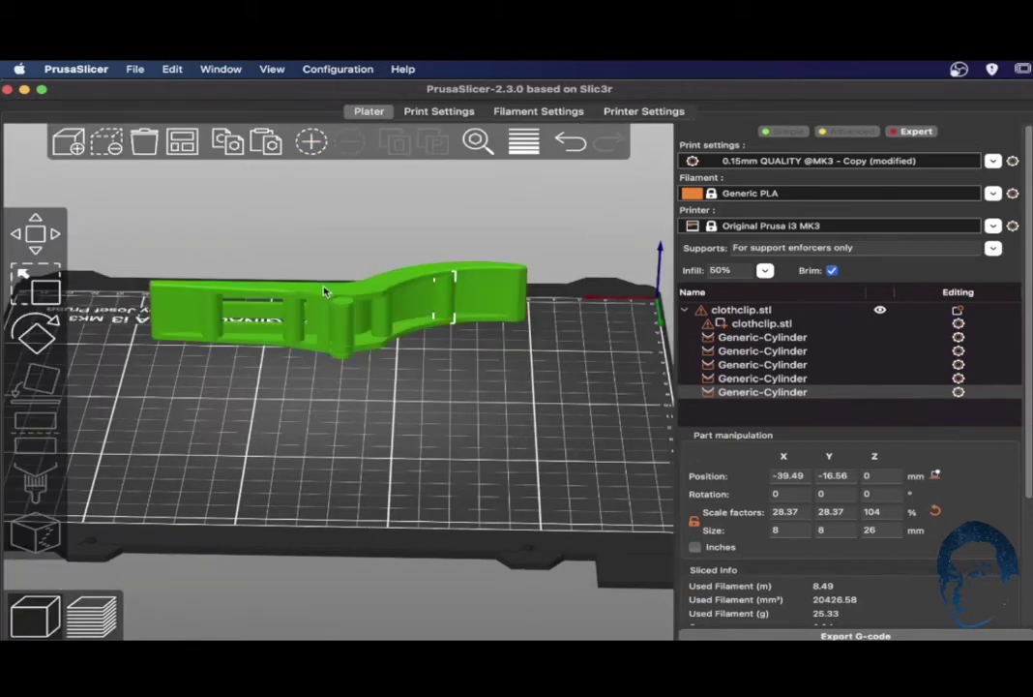
click(310, 141)
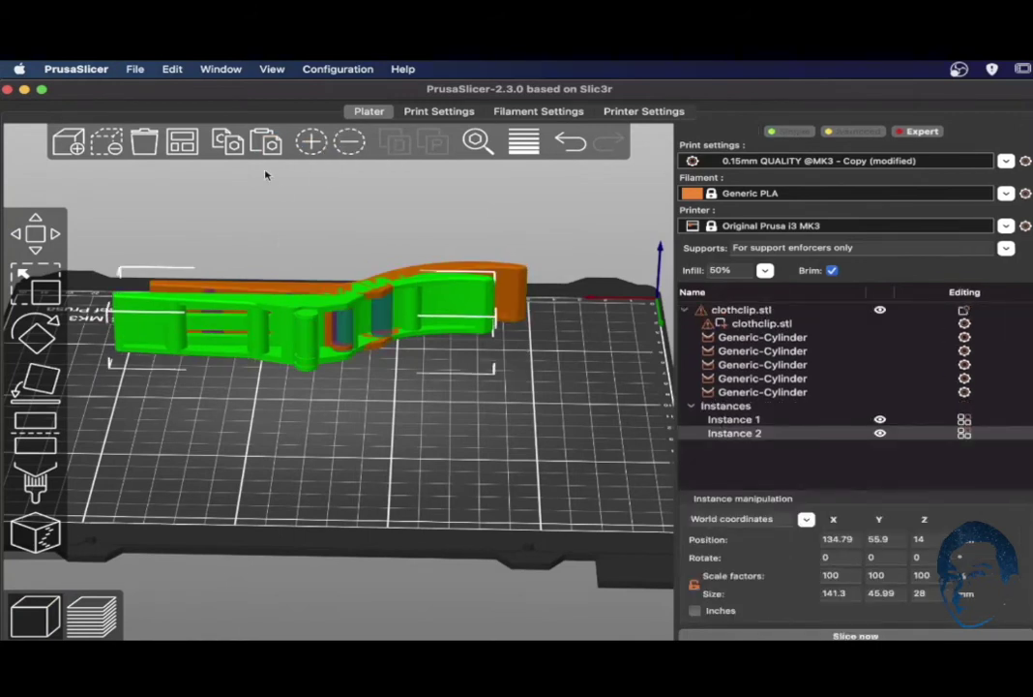
click(190, 143)
drag(596, 389, 484, 388)
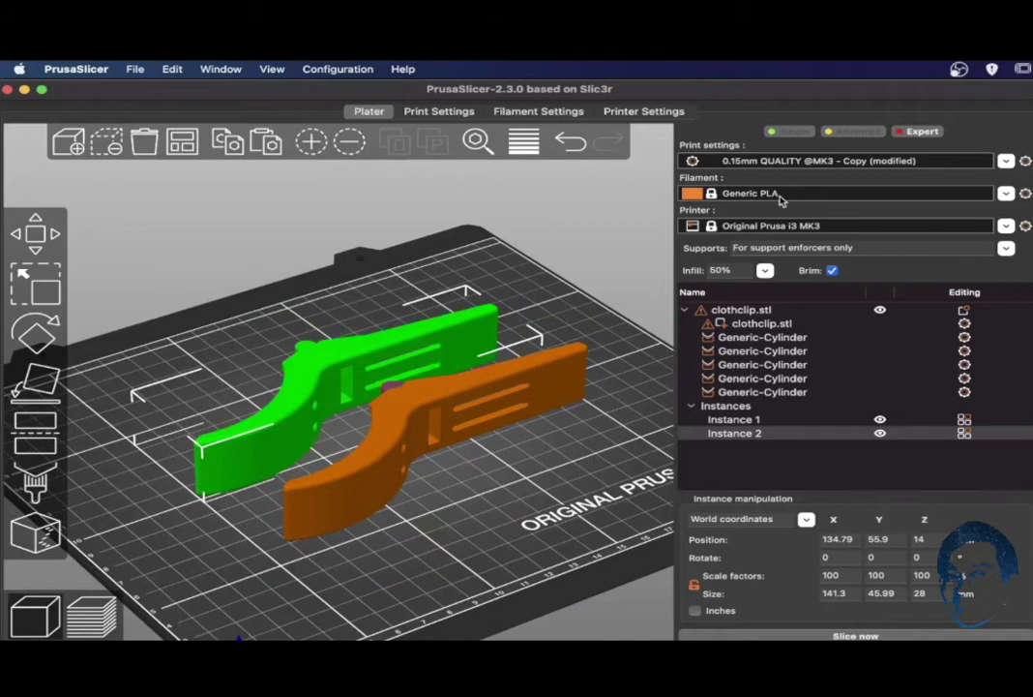
Step: Set the infill to 50% with the brim enabled and slice both clamp instances
click(764, 270)
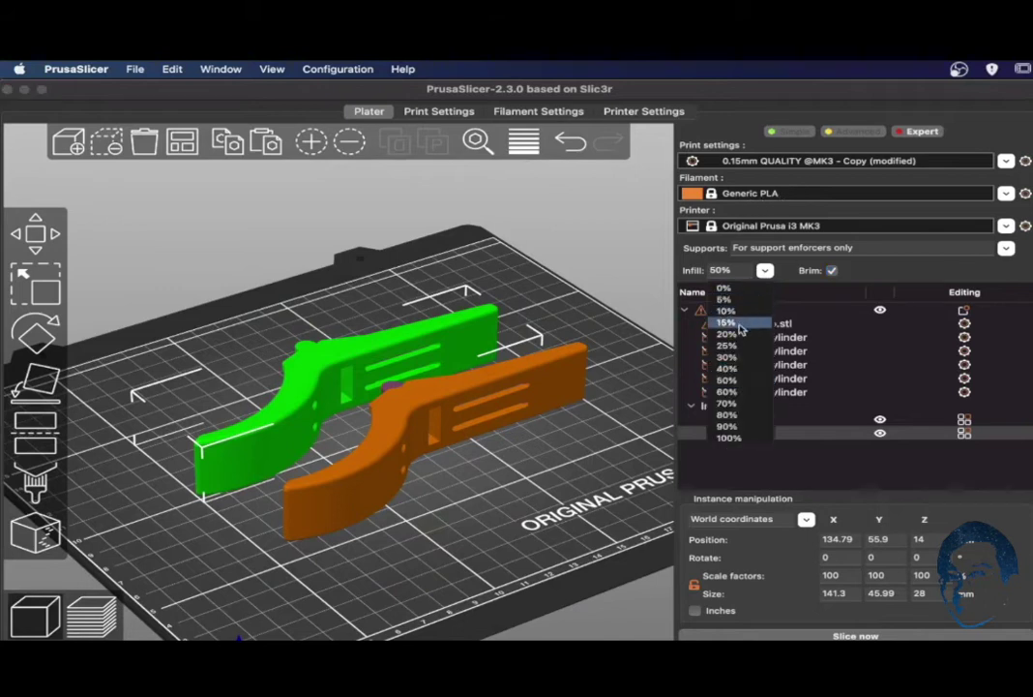
click(738, 381)
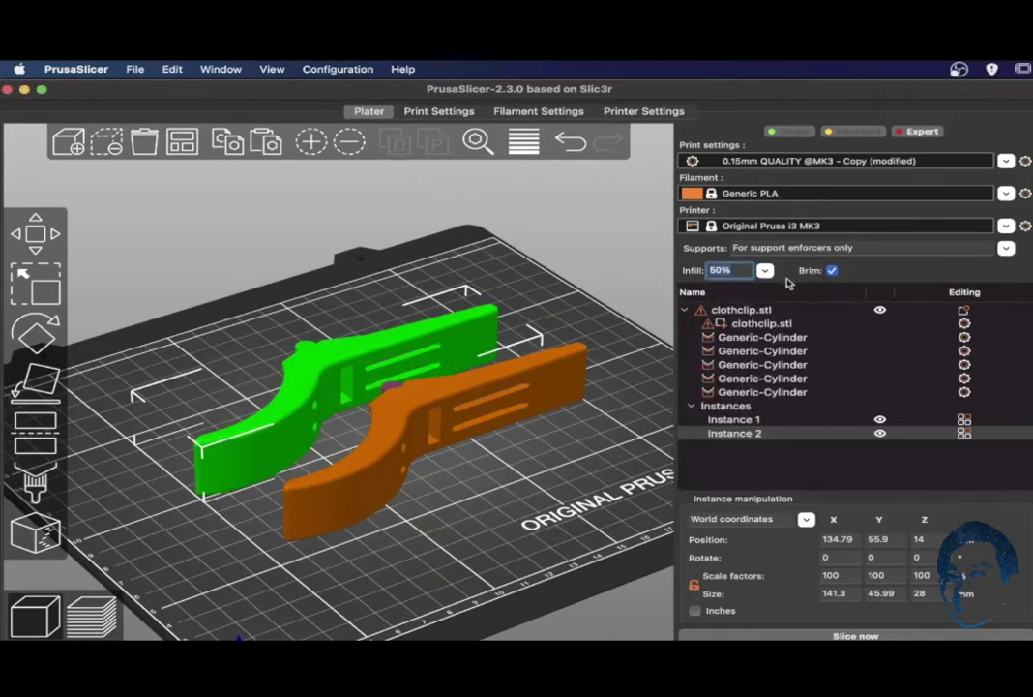
click(832, 271)
click(851, 636)
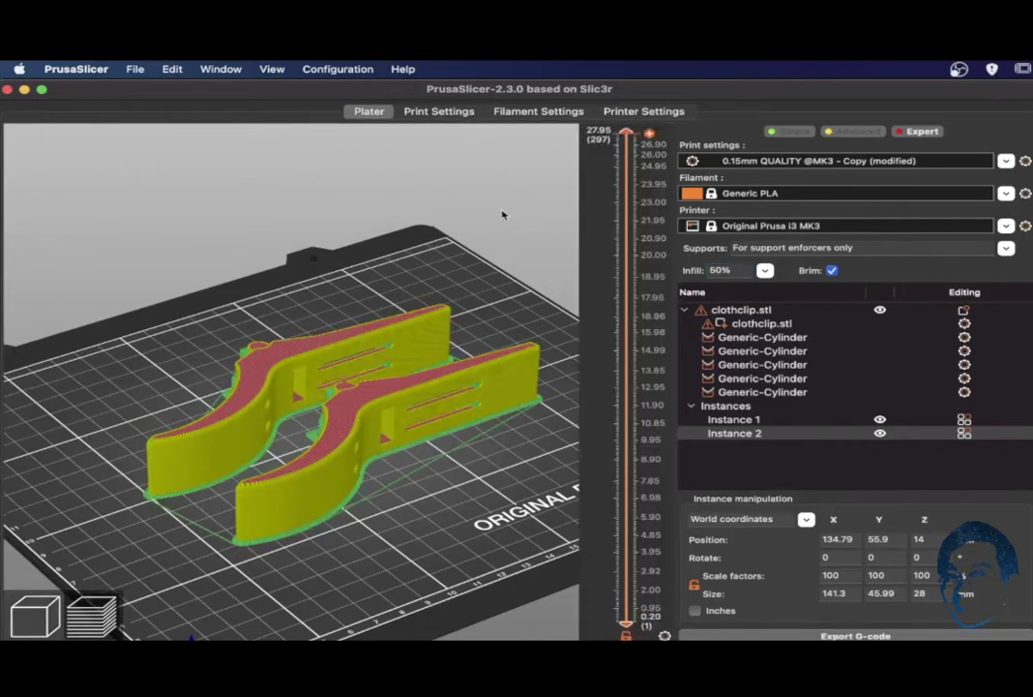
Step: Check the sliced layers and export the G-code as clothclip_0.15mm_PLA_MK3_6h9m in the Freecad folder
drag(312, 564, 290, 473)
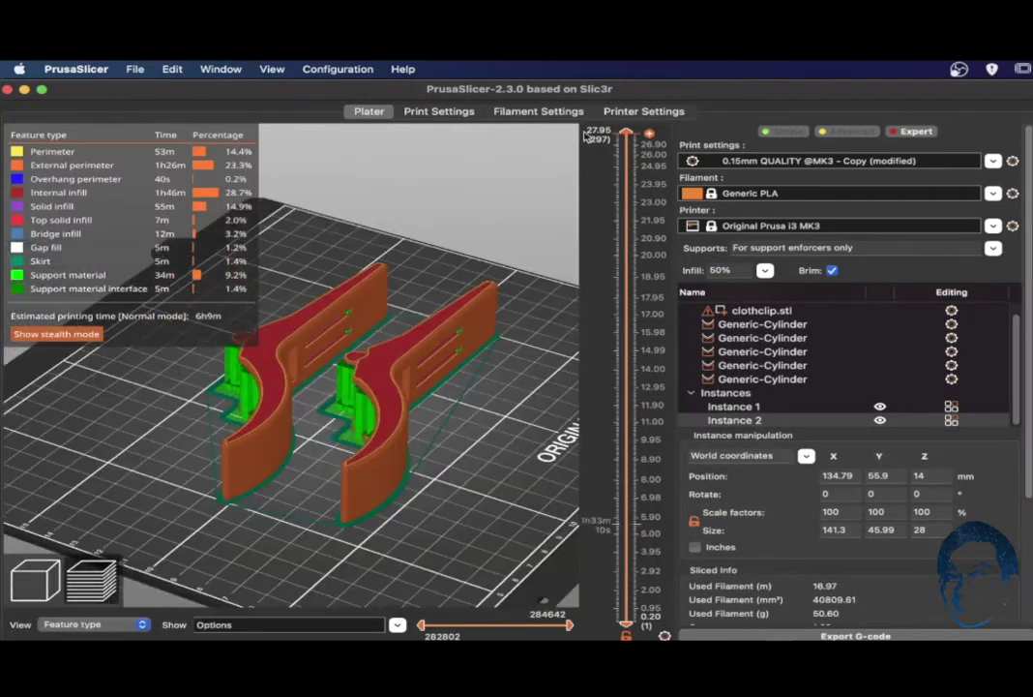
mouse_move(627, 133)
mouse_down()
mouse_move(627, 610)
mouse_move(627, 157)
mouse_up()
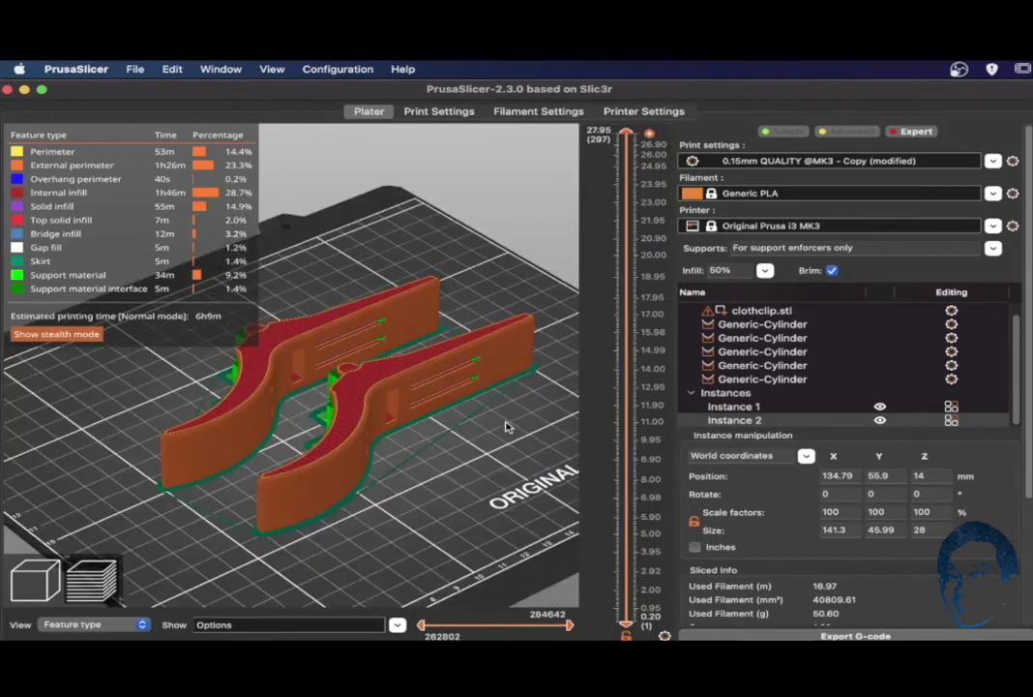
scroll(1029, 404, down, 3)
scroll(1029, 405, down, 2)
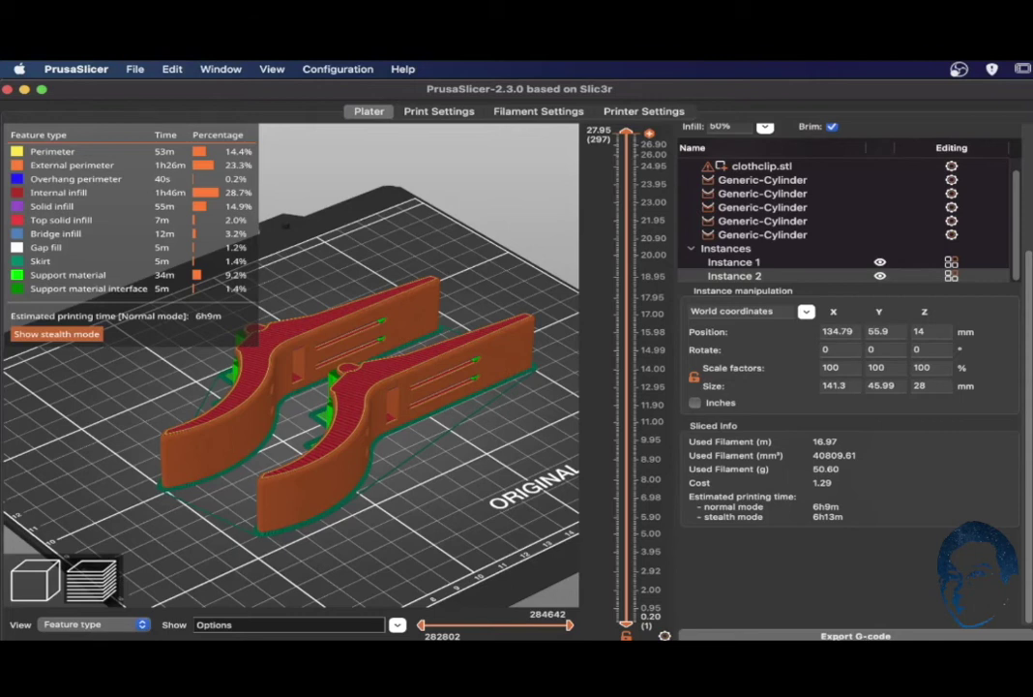
click(855, 636)
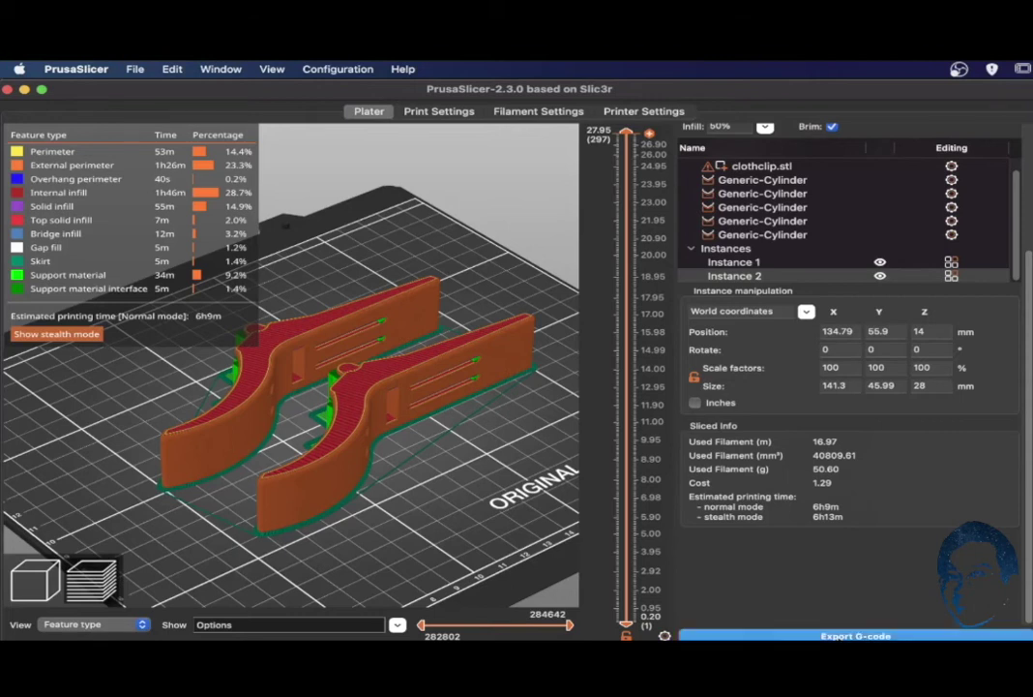
drag(689, 229, 646, 232)
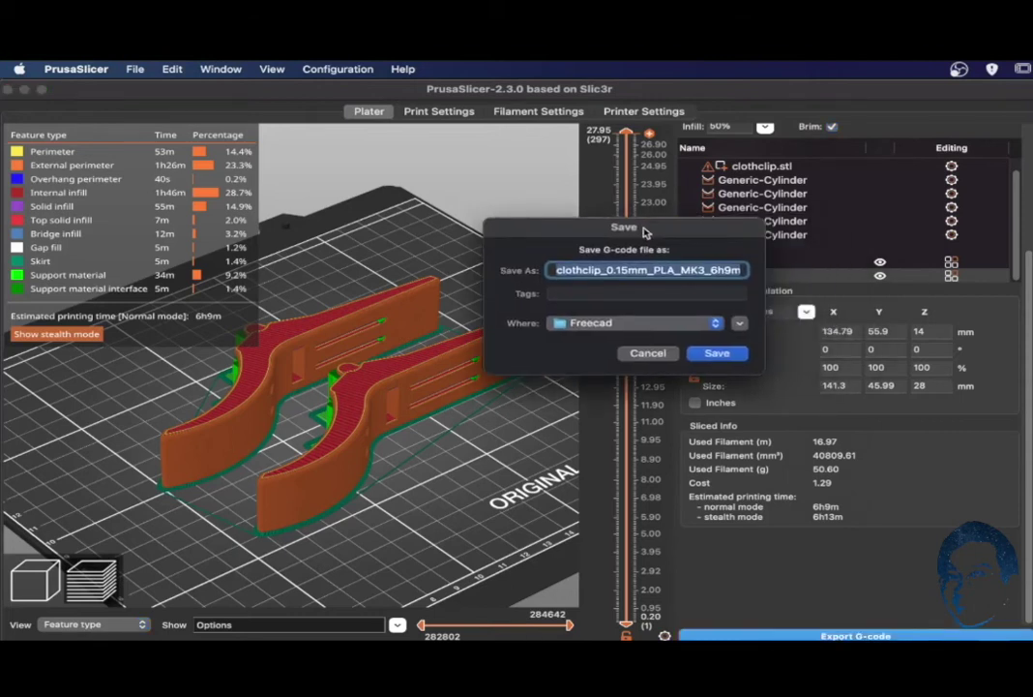
click(716, 354)
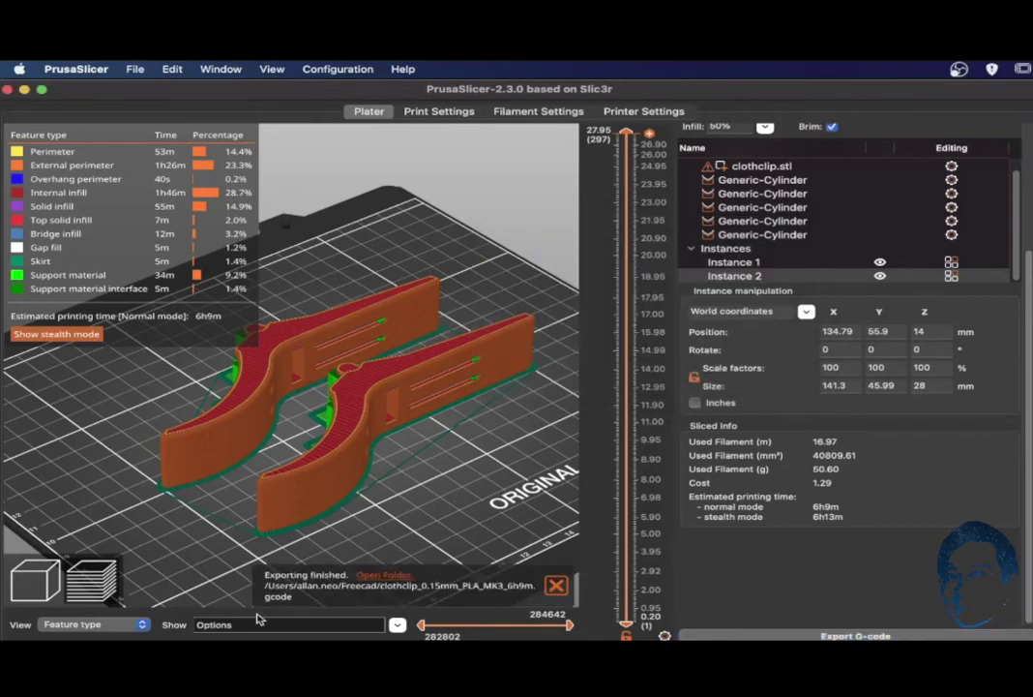